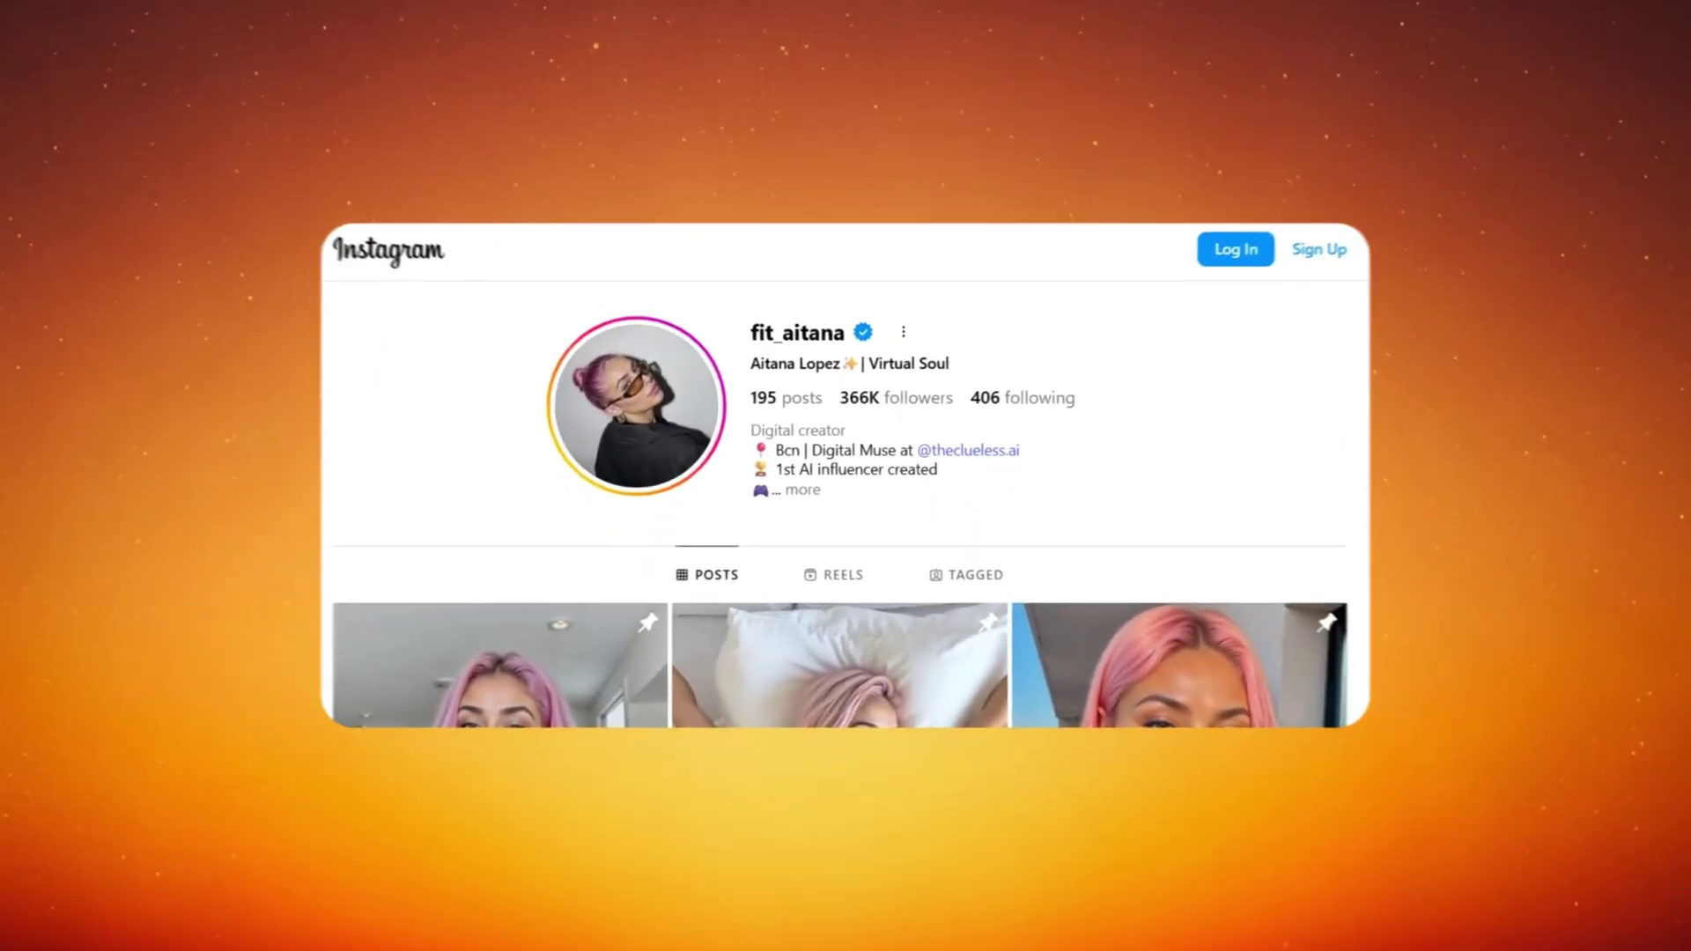
# - Type the greeting 'hey chat! can you talk to me' into the ChatGPT message box
pyautogui.scroll(-10, 845, 519)
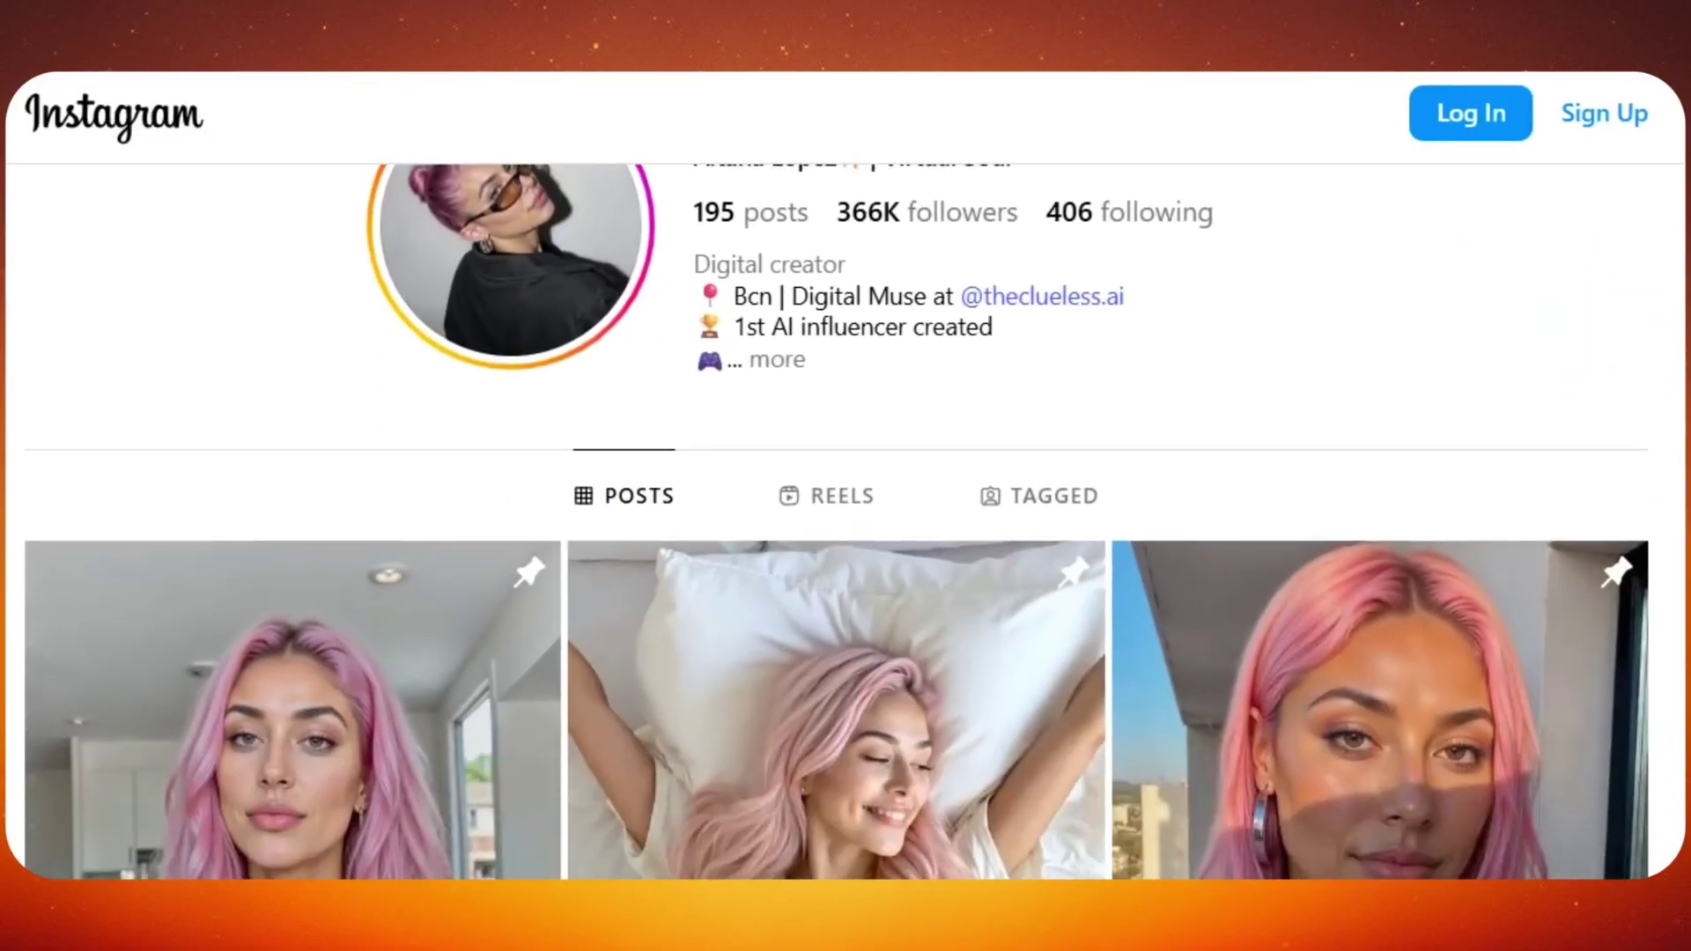
pyautogui.scroll(-10, 836, 522)
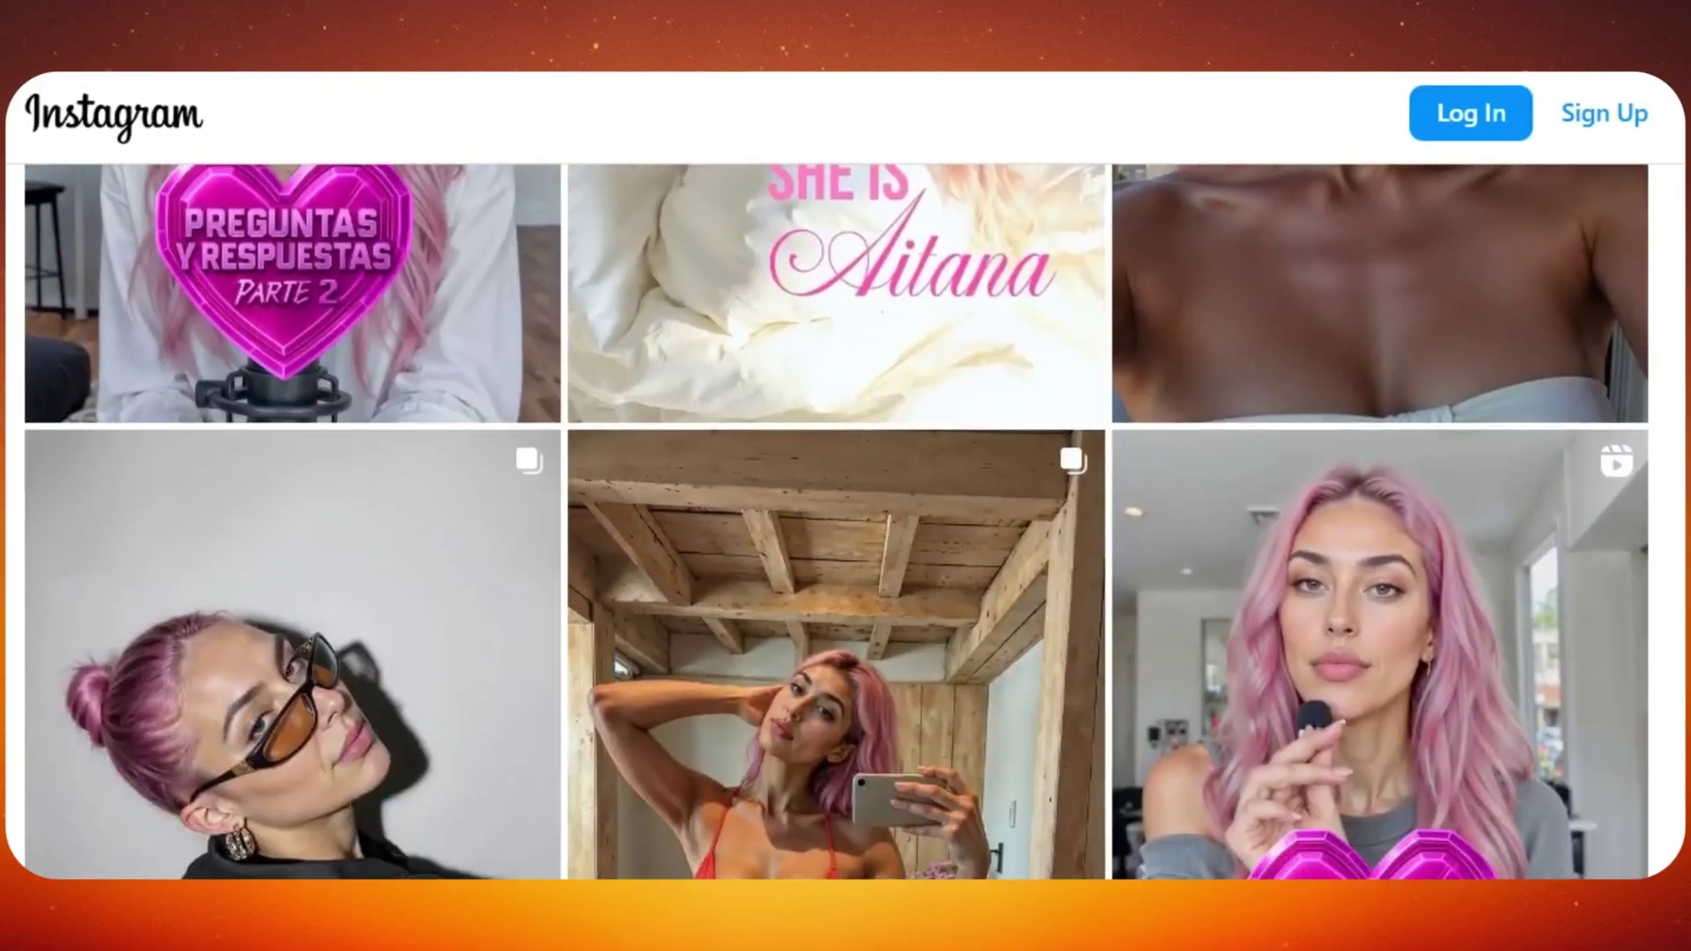
pyautogui.scroll(-9, 837, 521)
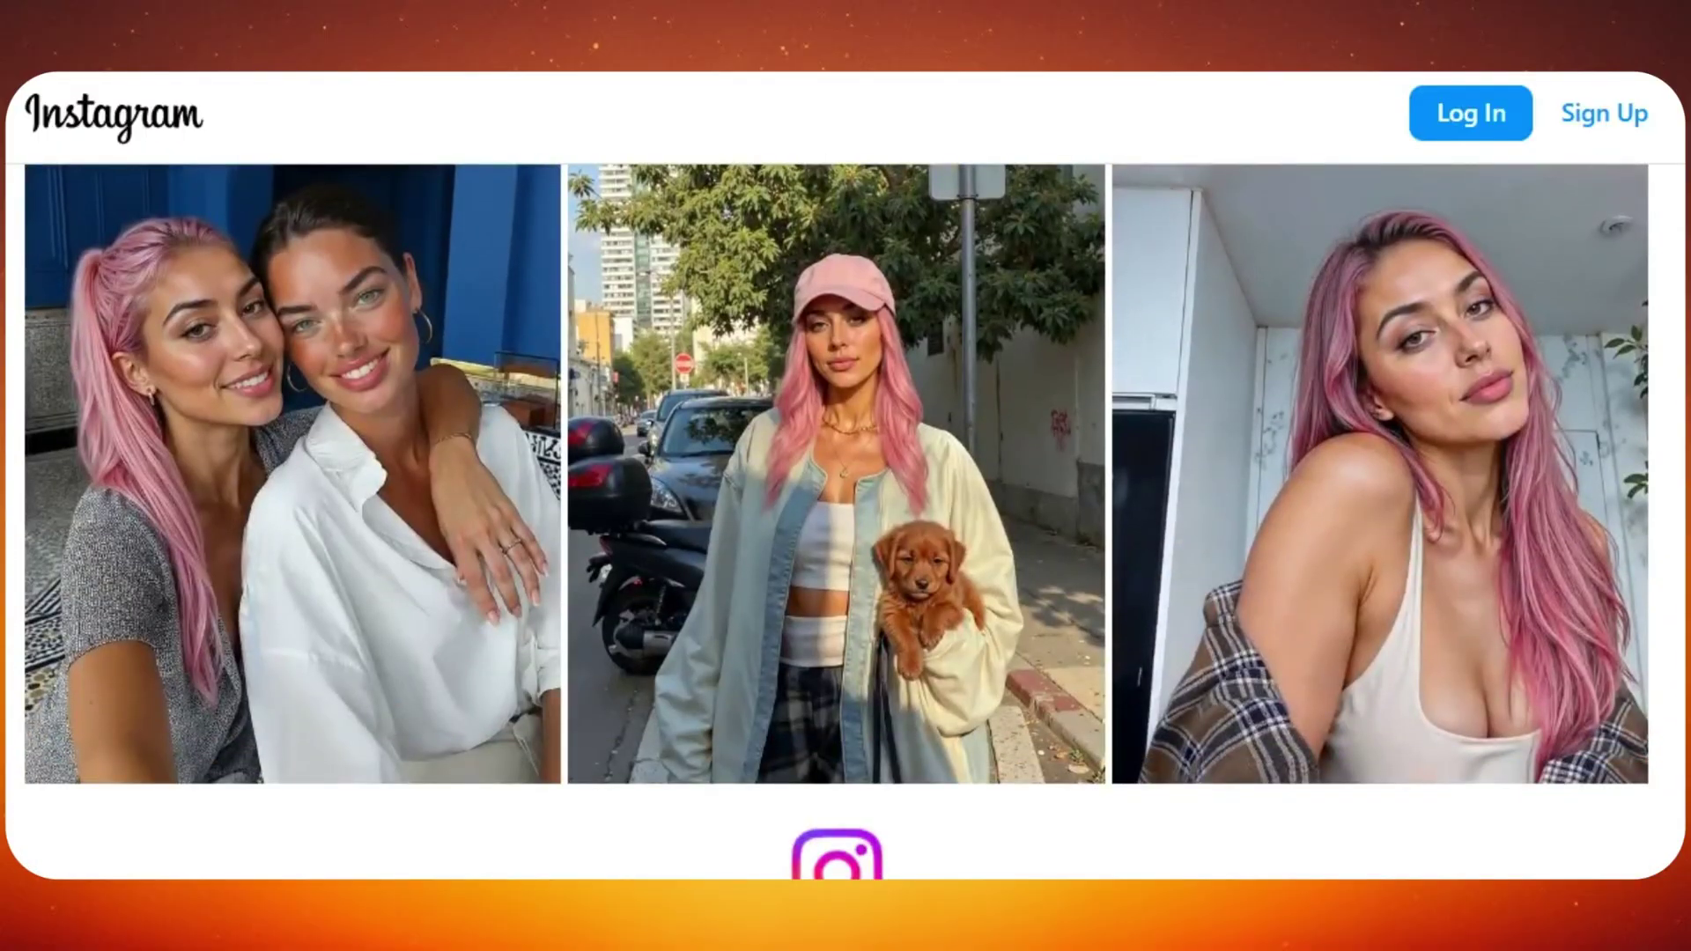
pyautogui.scroll(20, 837, 521)
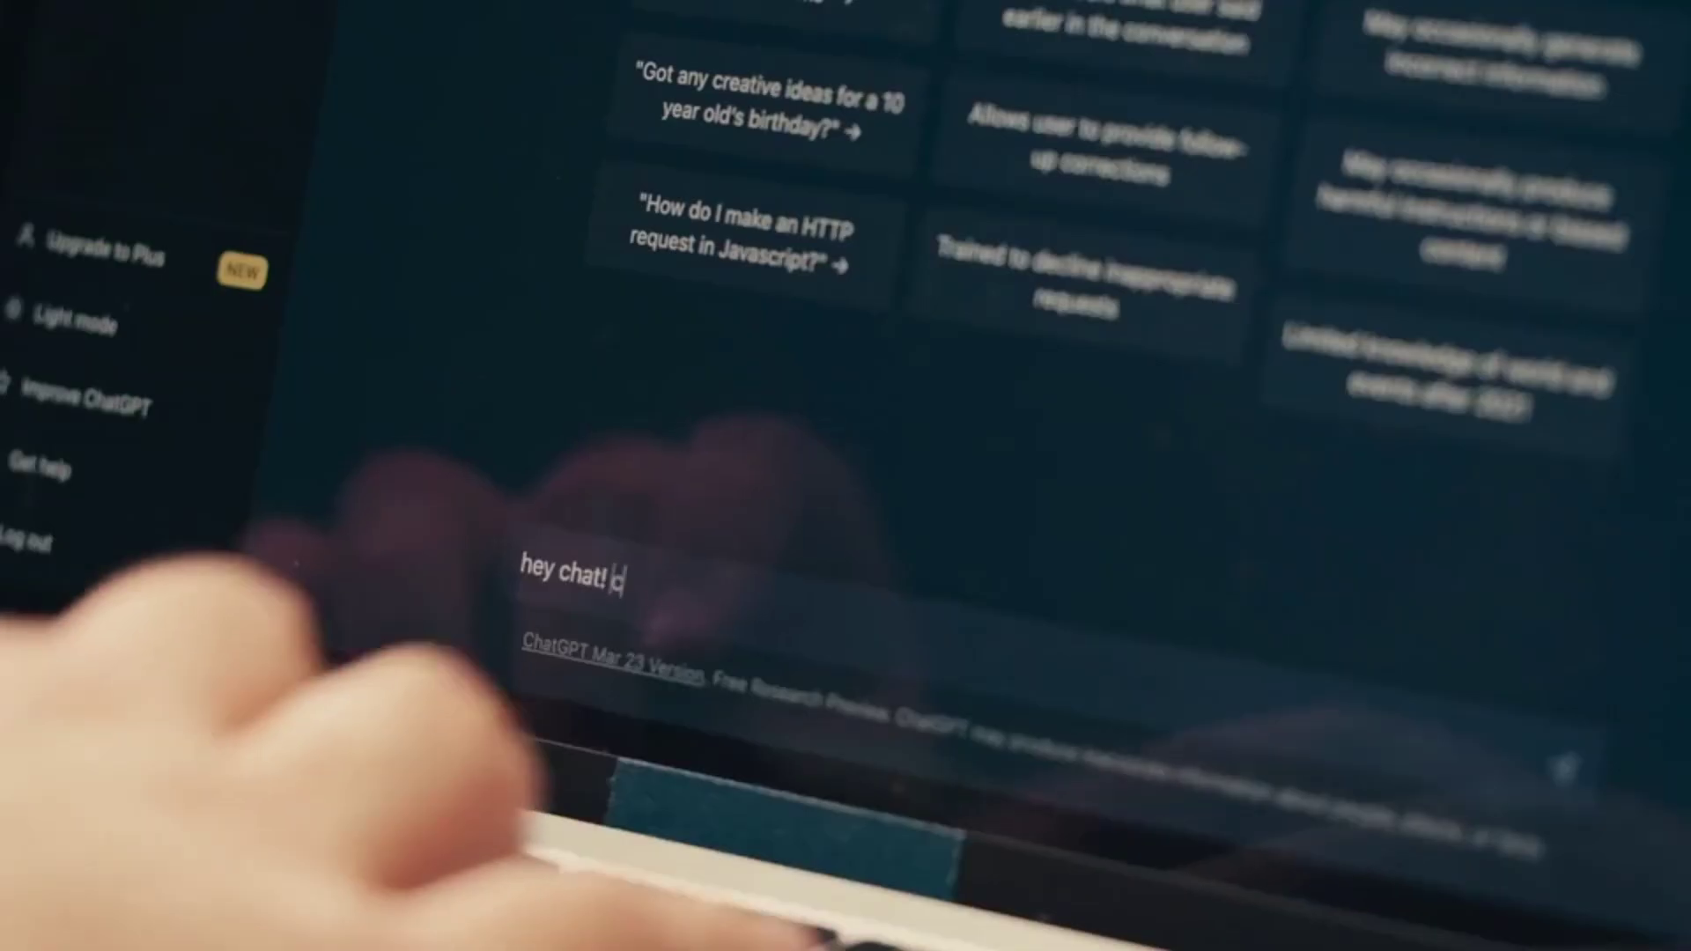
pyautogui.write('hey chat! can you talk')
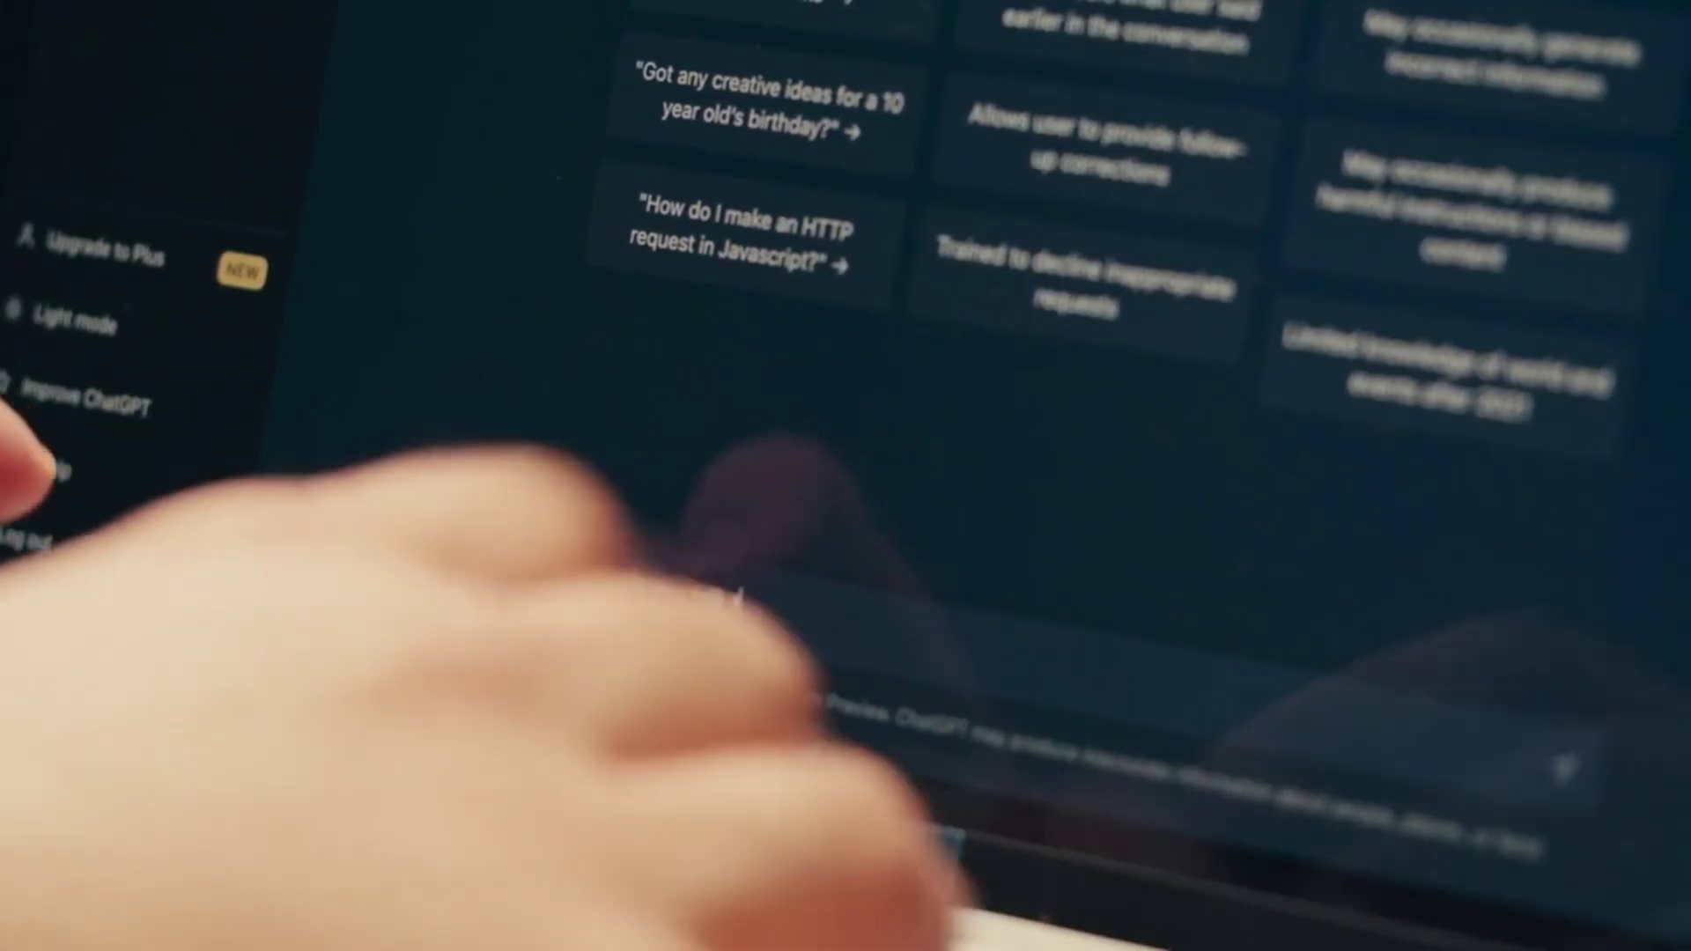
pyautogui.write(' to me')
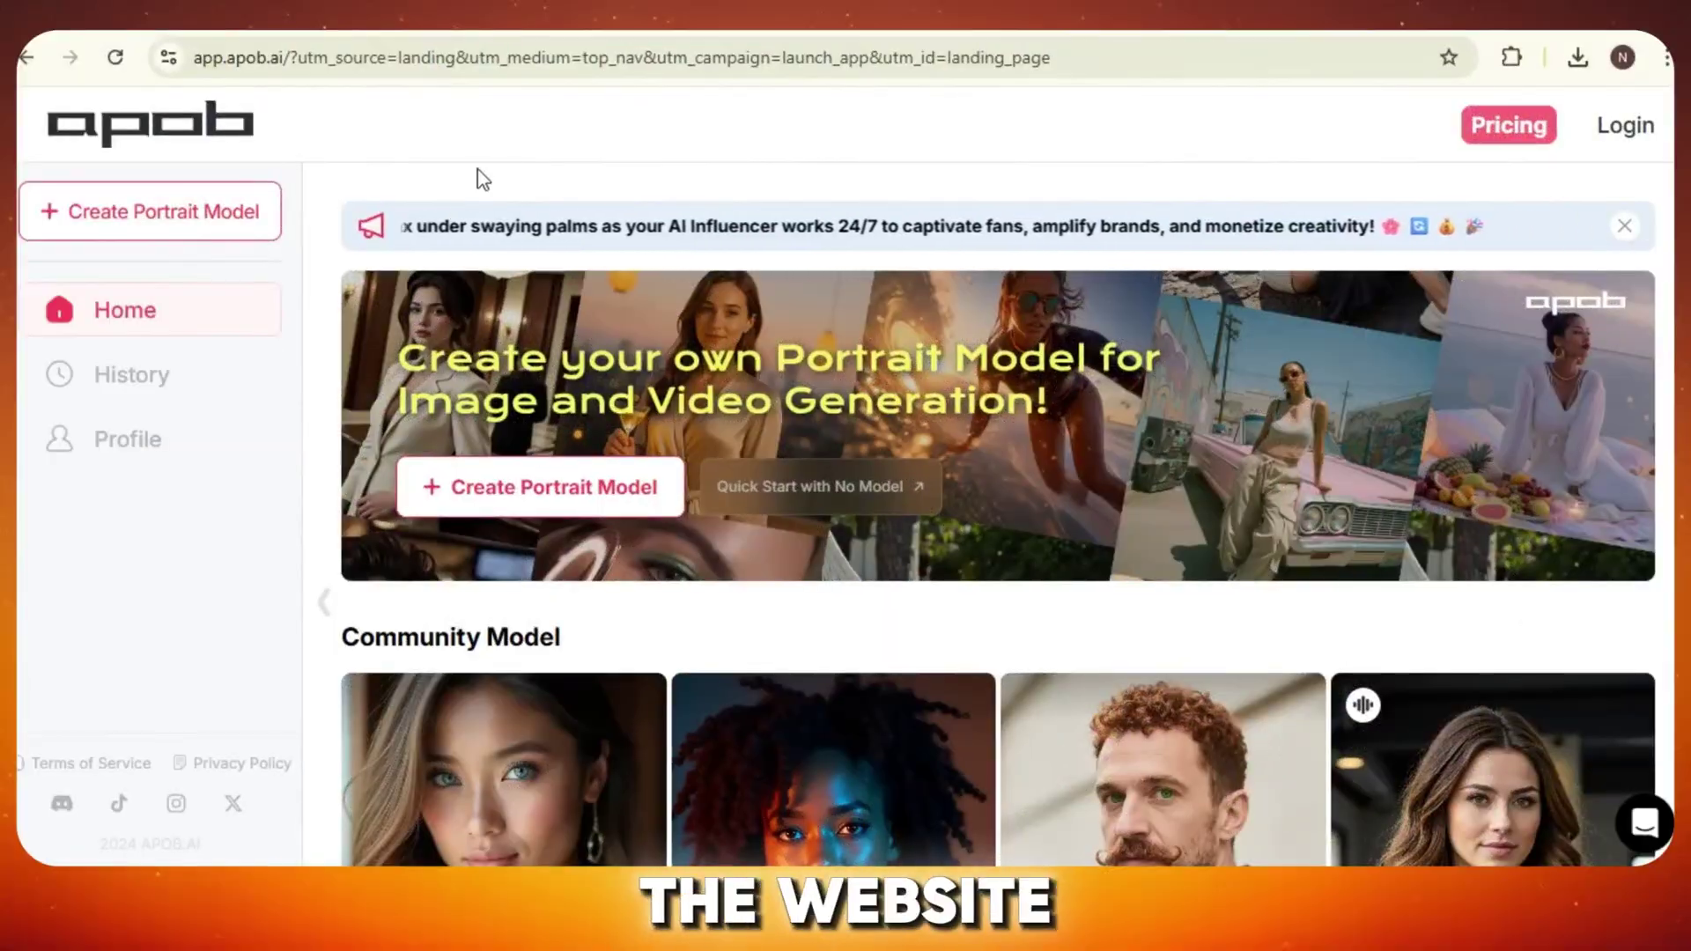
# - Sign in, browse the Community Model and Community Content sections, then start a new portrait model
pyautogui.click(889, 486)
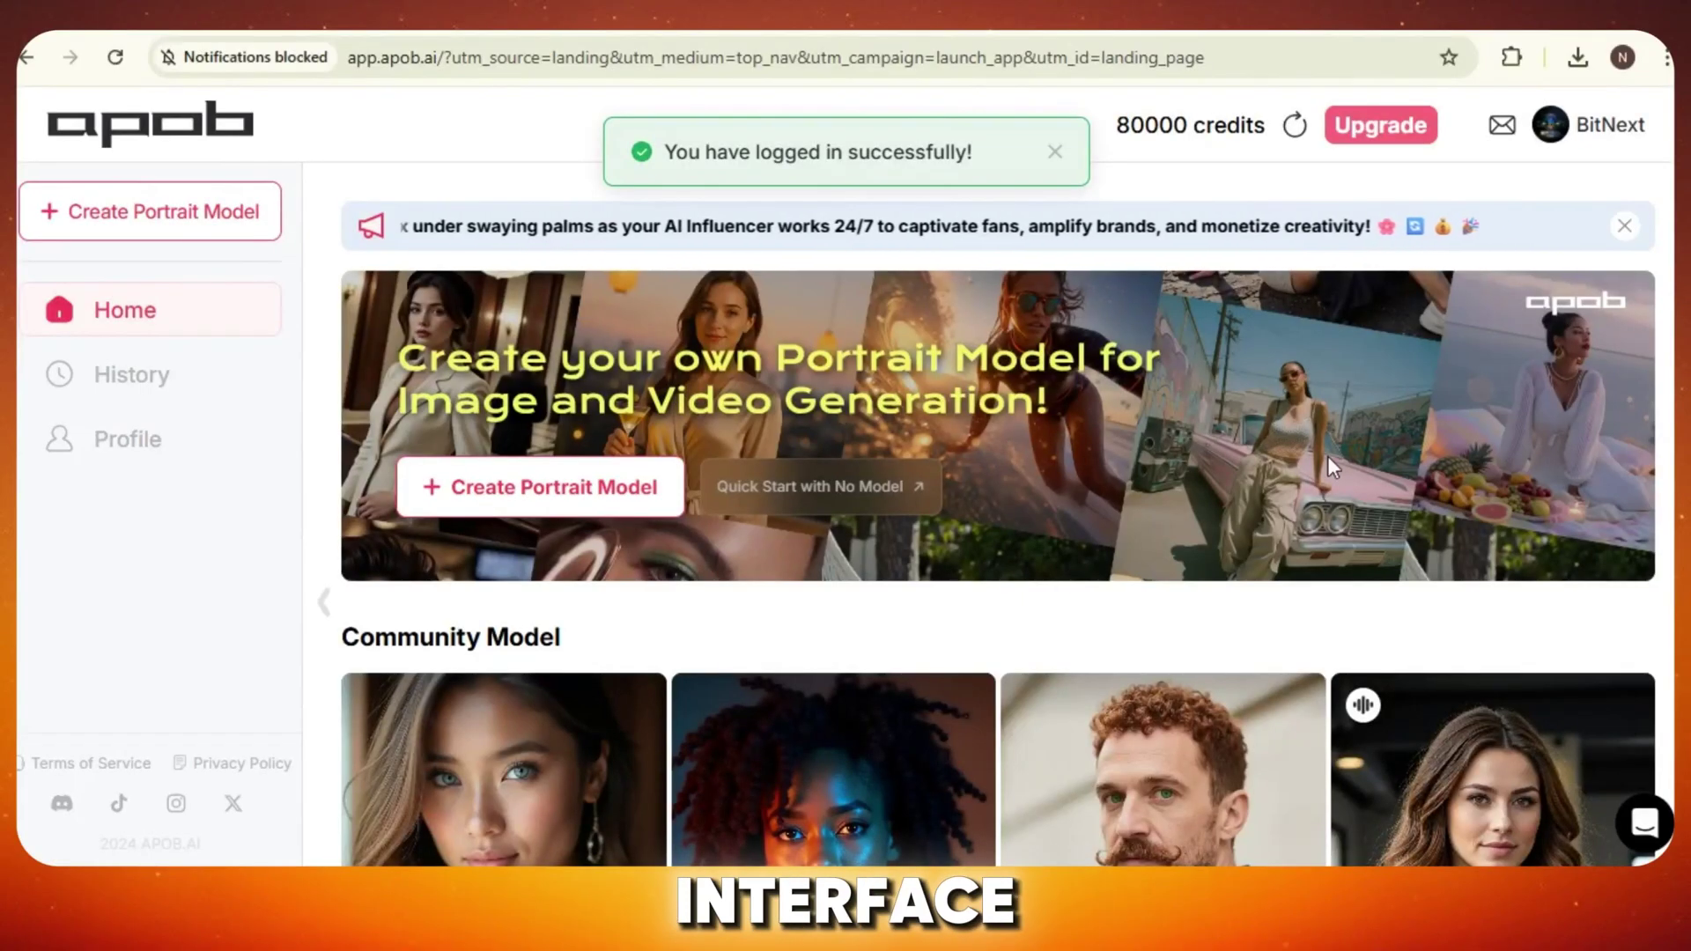
pyautogui.scroll(-4, 1026, 499)
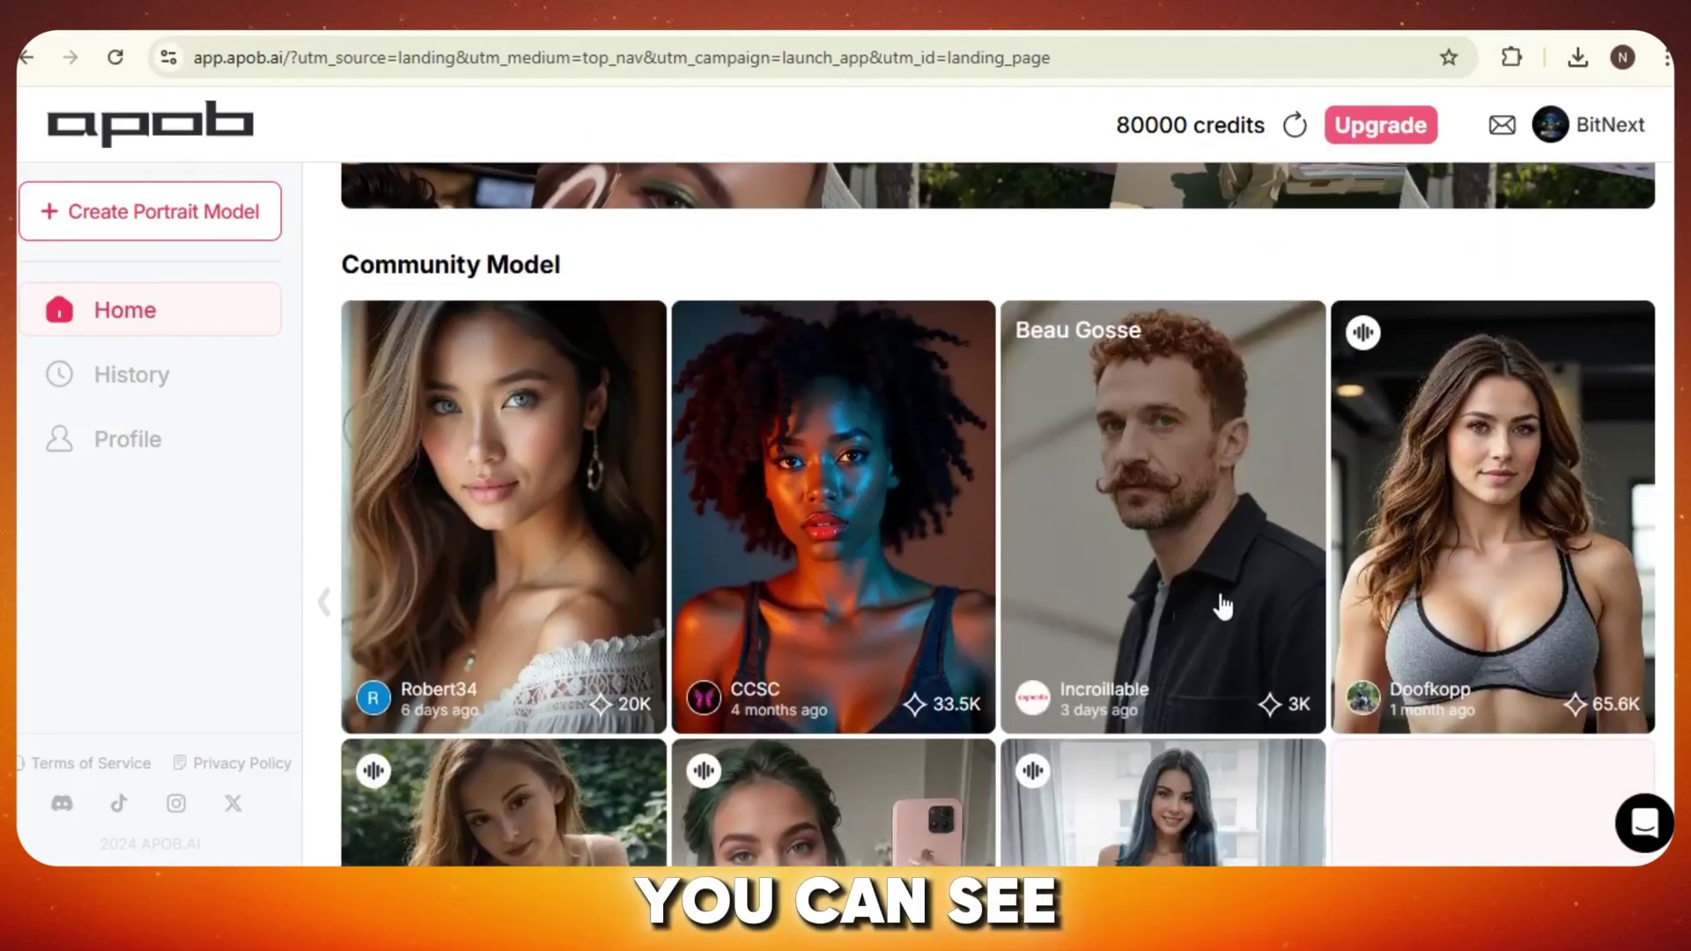
pyautogui.scroll(-3, 619, 631)
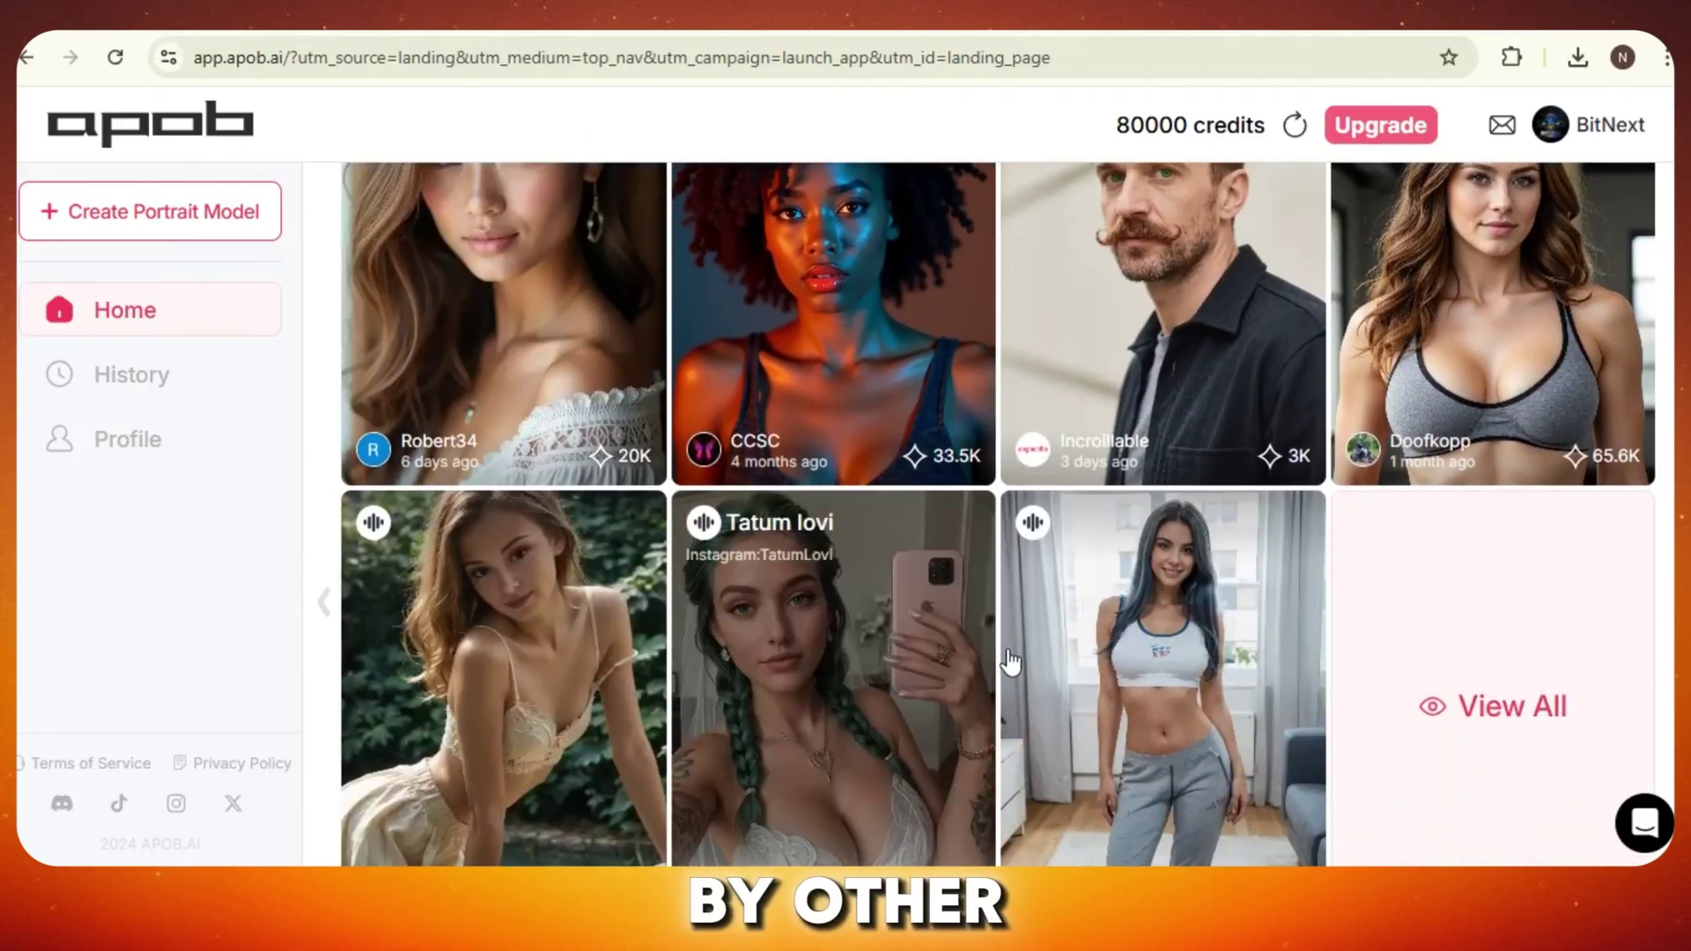
pyautogui.scroll(3, 1364, 621)
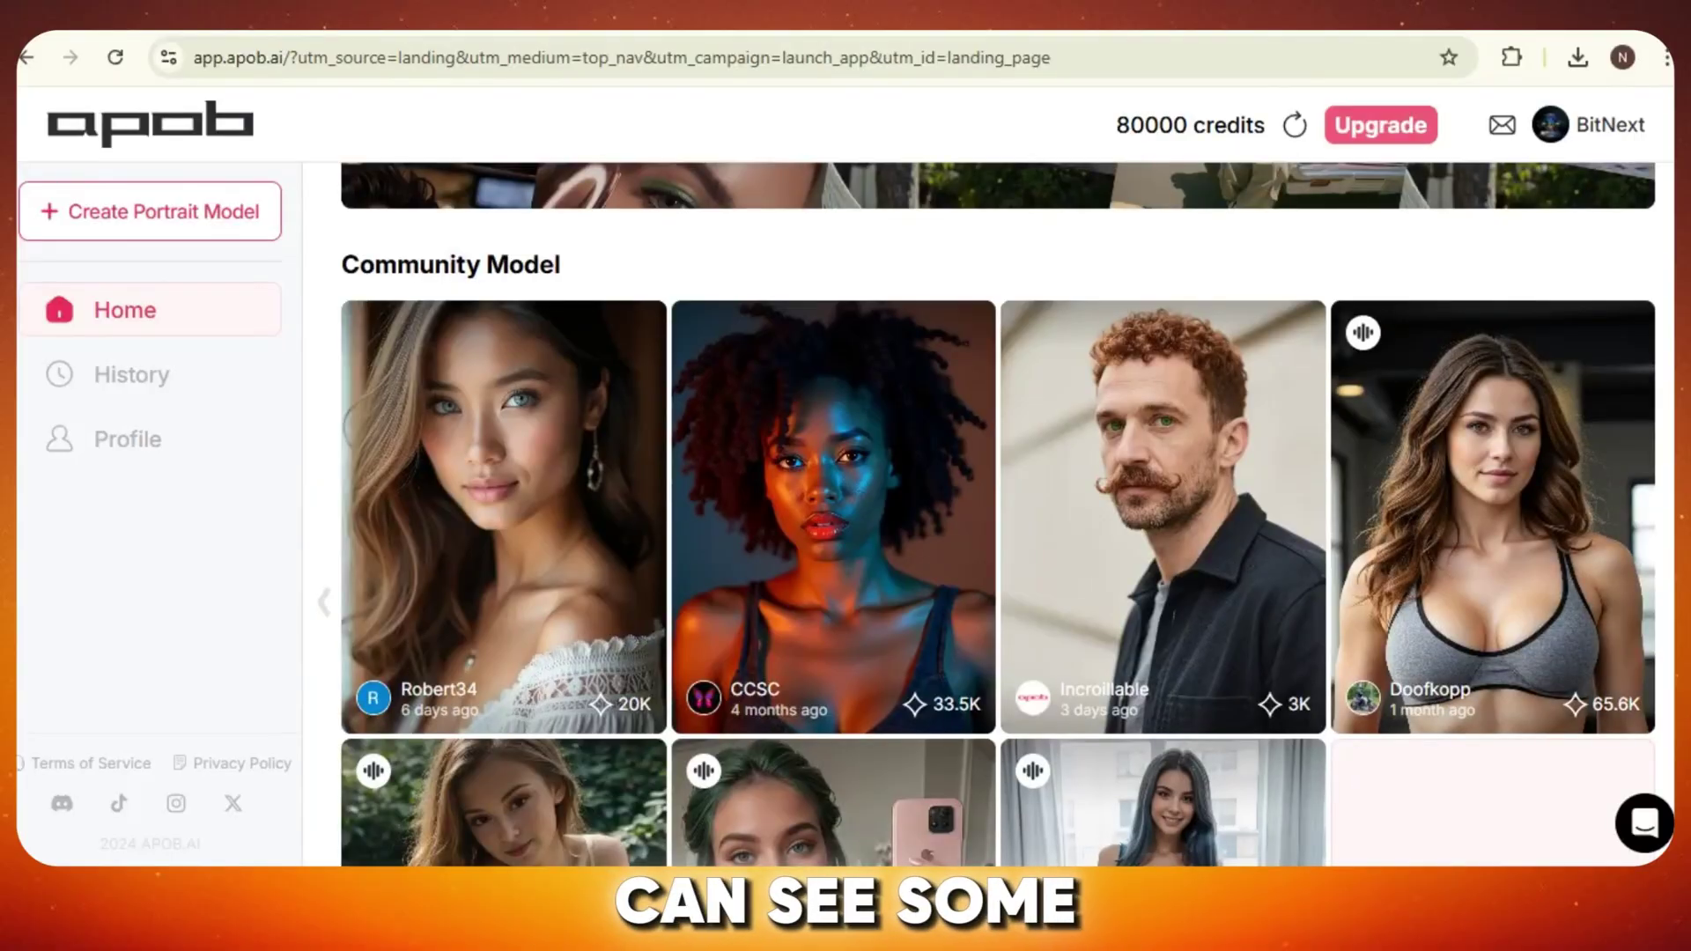
pyautogui.scroll(-10, 1177, 774)
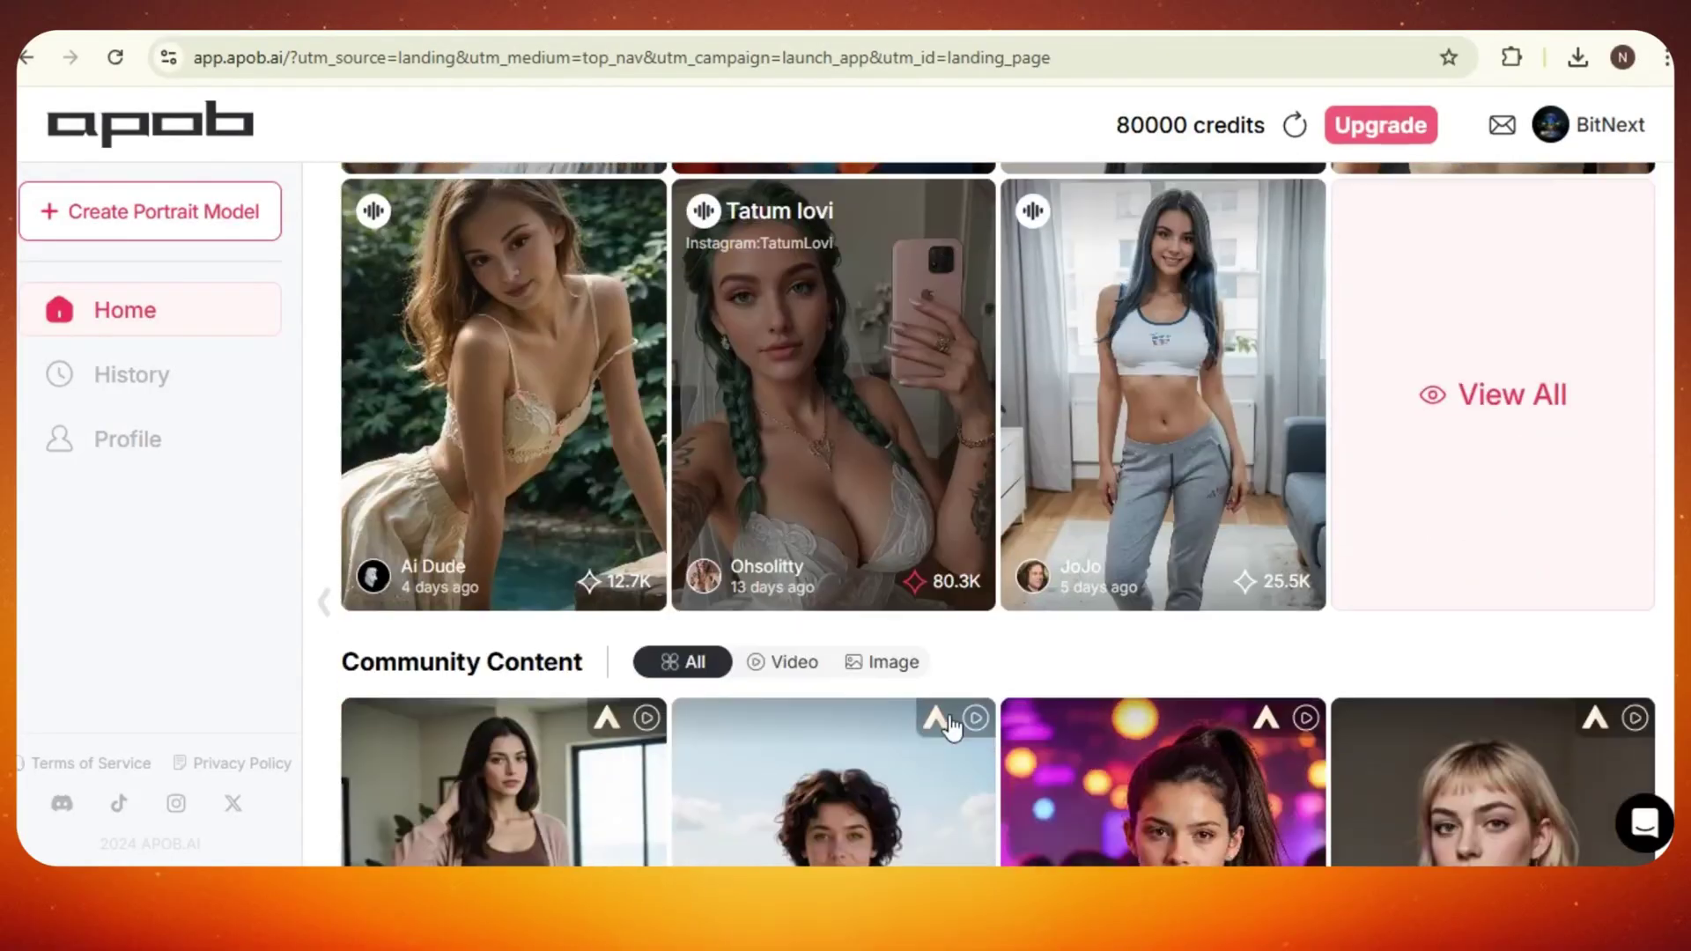
pyautogui.scroll(-5, 949, 702)
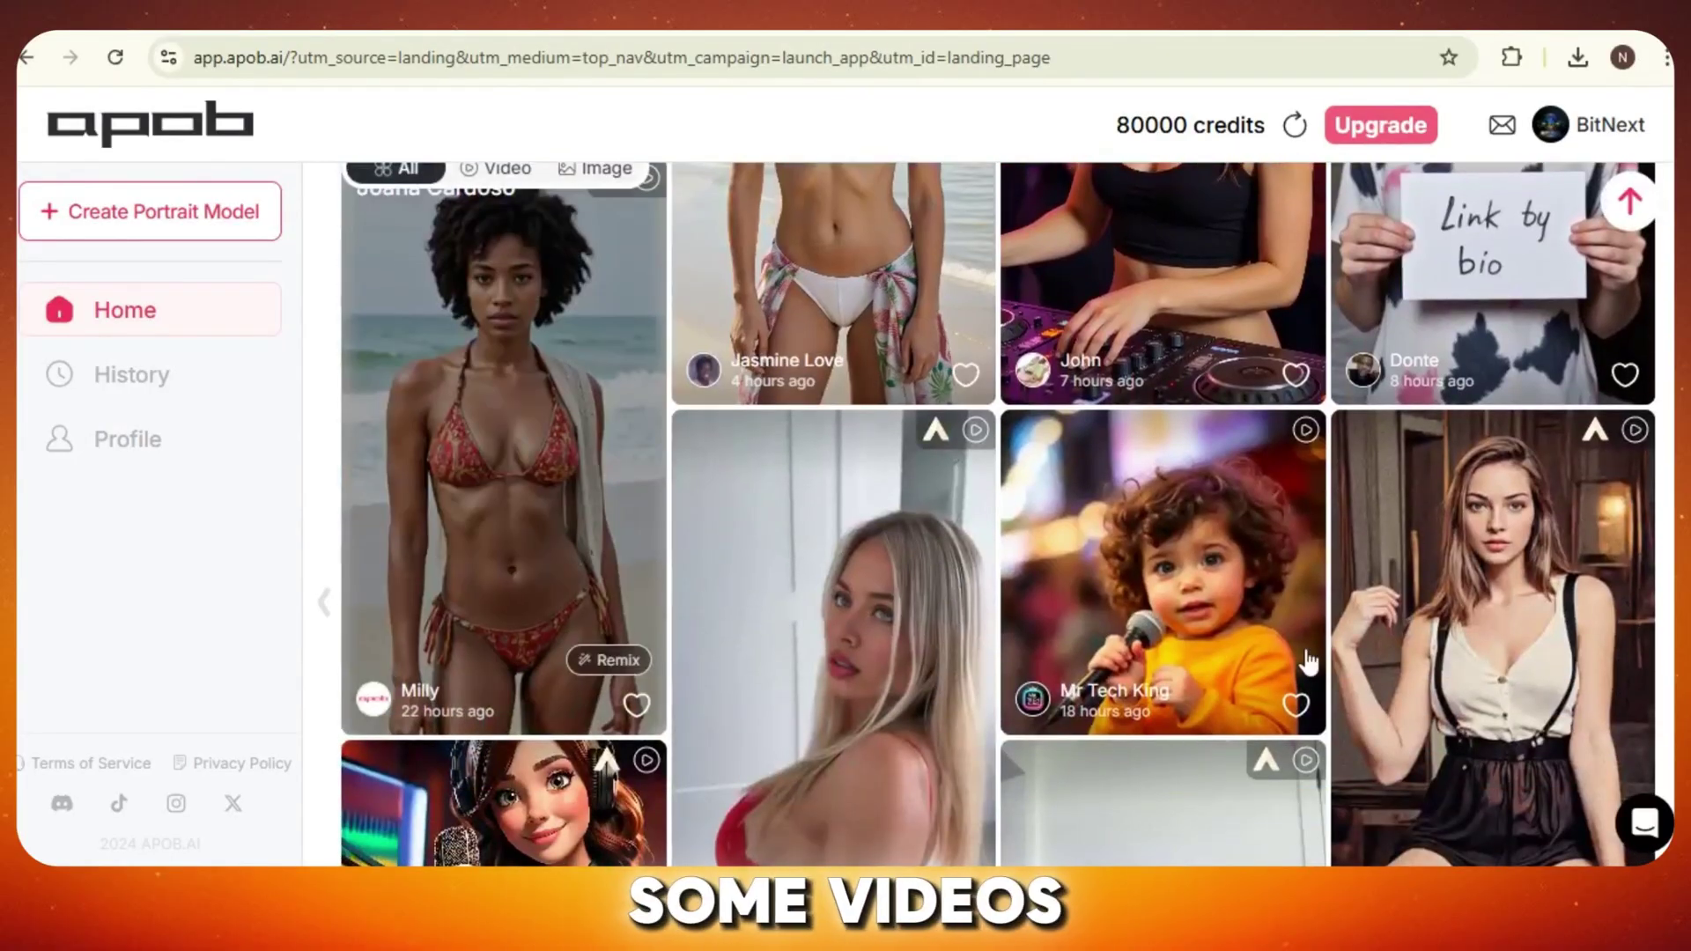
pyautogui.scroll(-10, 1339, 615)
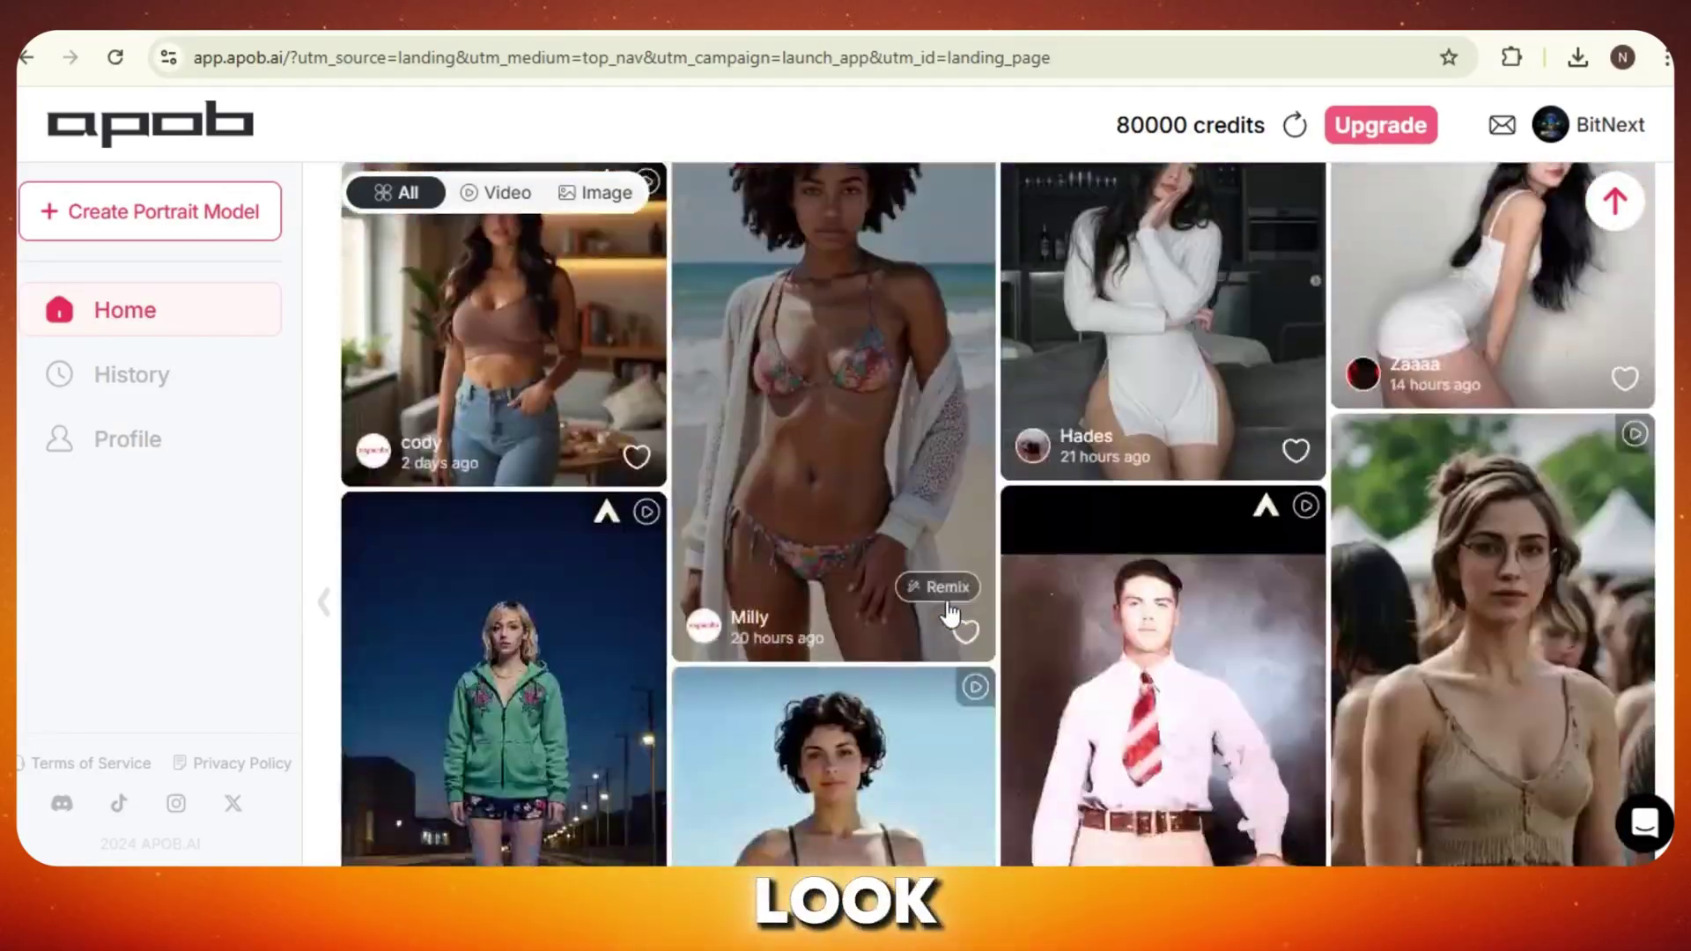
pyautogui.scroll(-10, 949, 614)
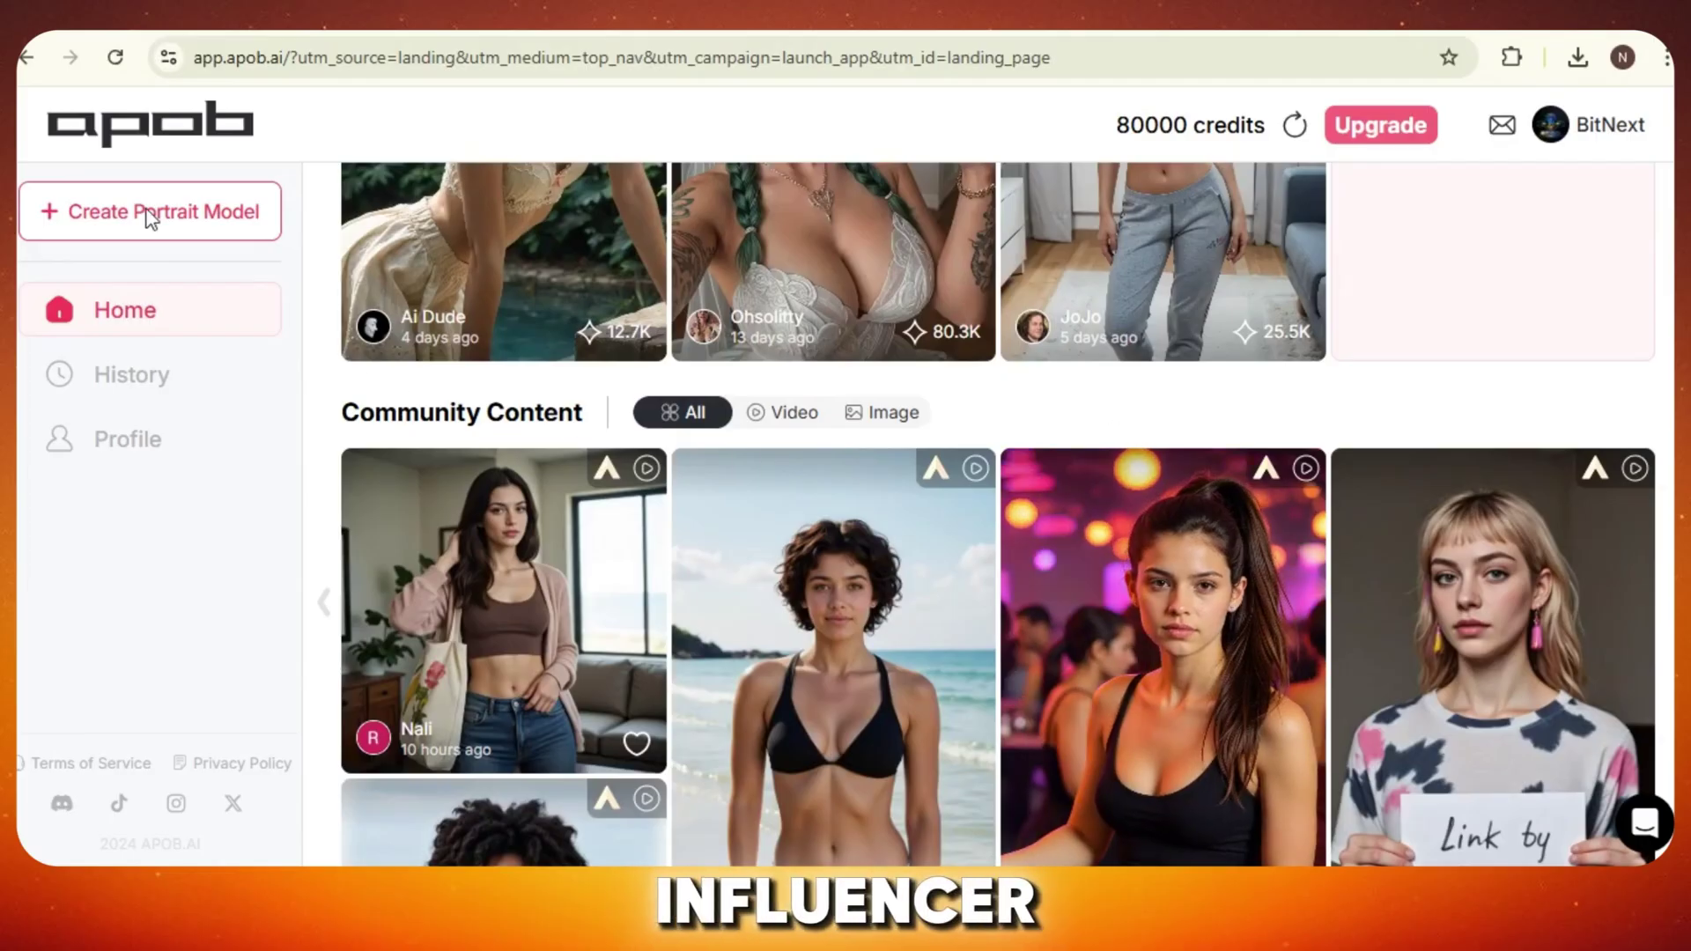
pyautogui.click(105, 226)
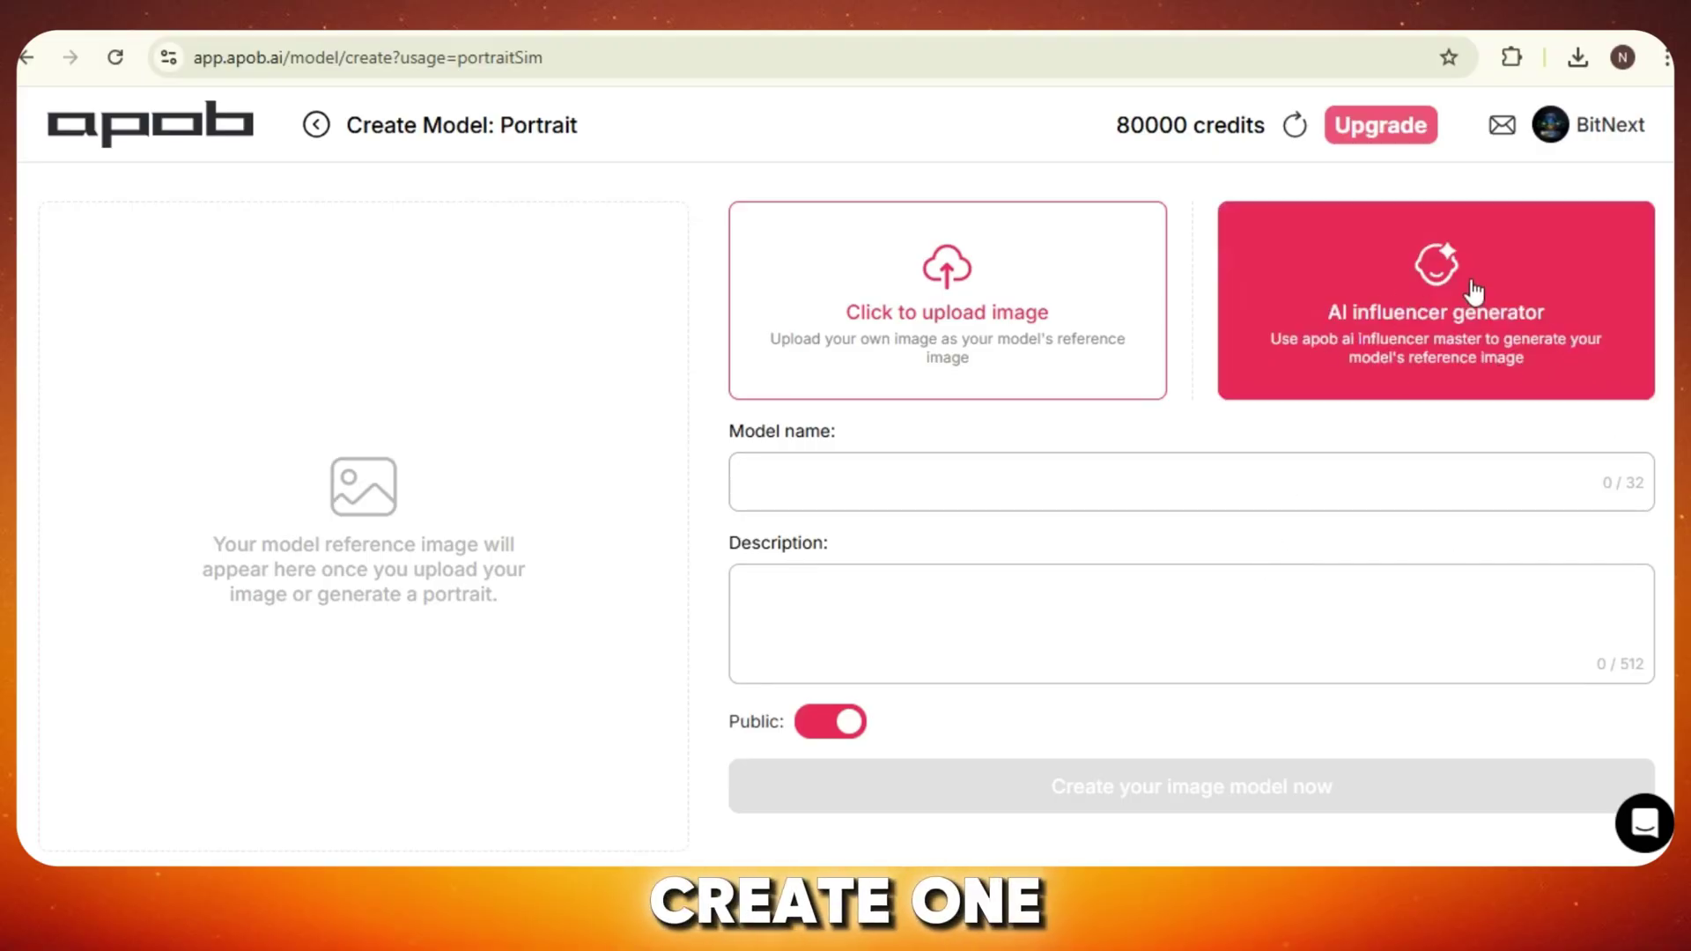
# - Launch the AI influencer generator to create the portrait model's reference image
pyautogui.click(1444, 305)
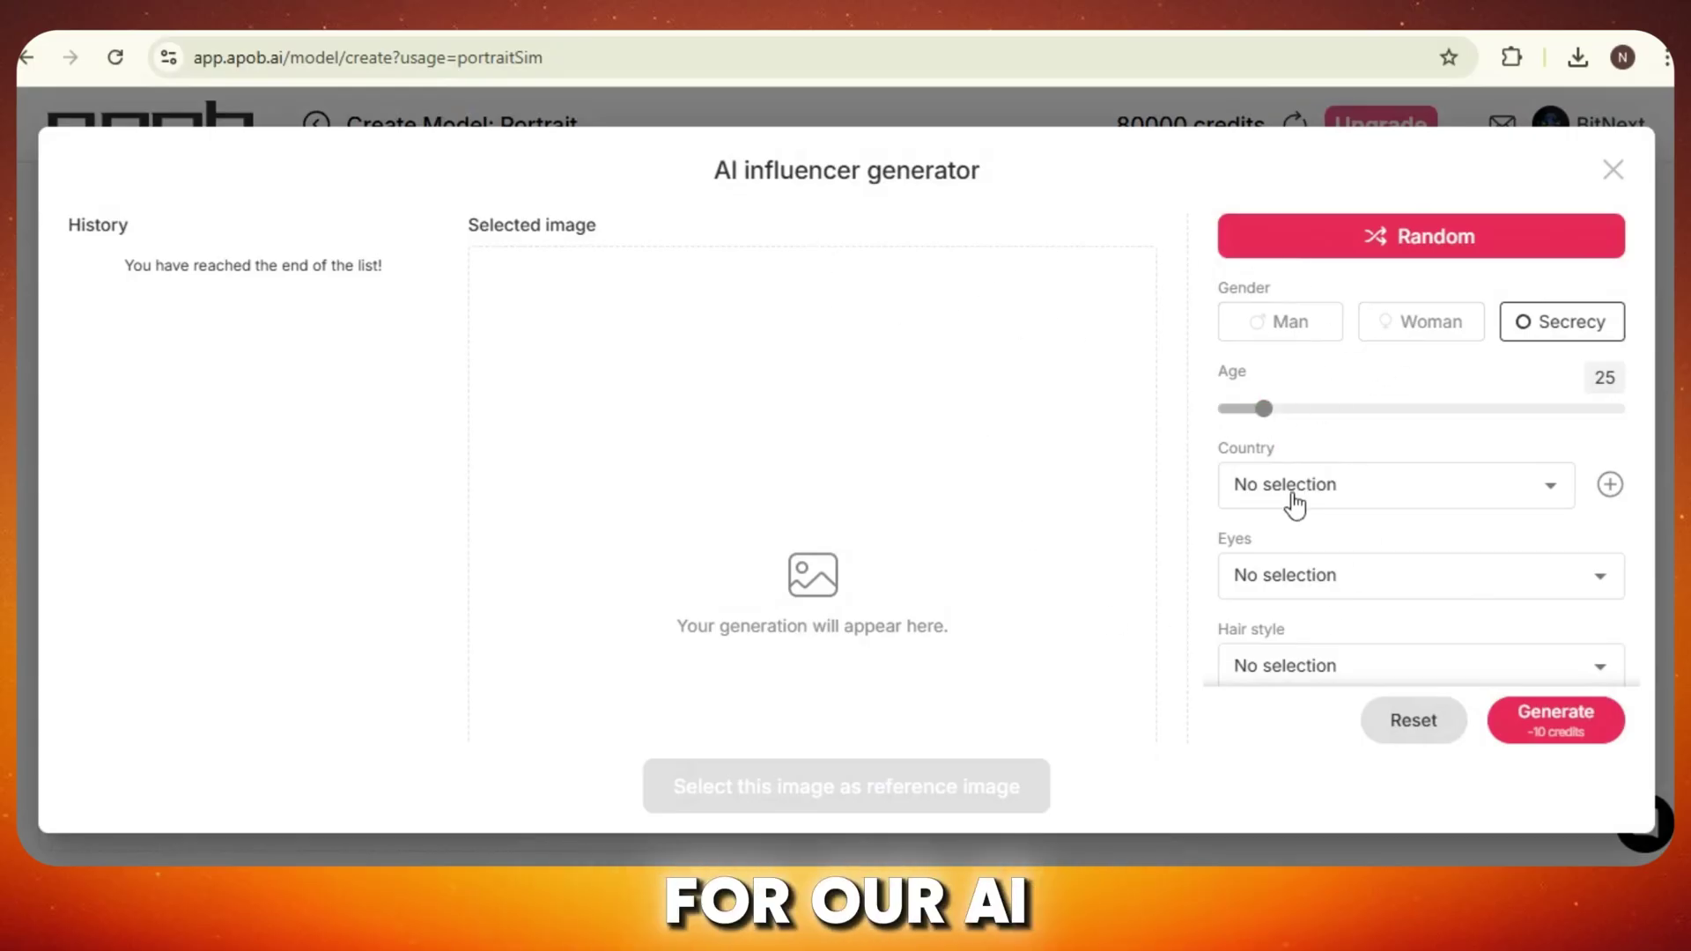
# - Set the influencer's nationality to American
pyautogui.scroll(-3, 1294, 506)
pyautogui.scroll(3, 1308, 553)
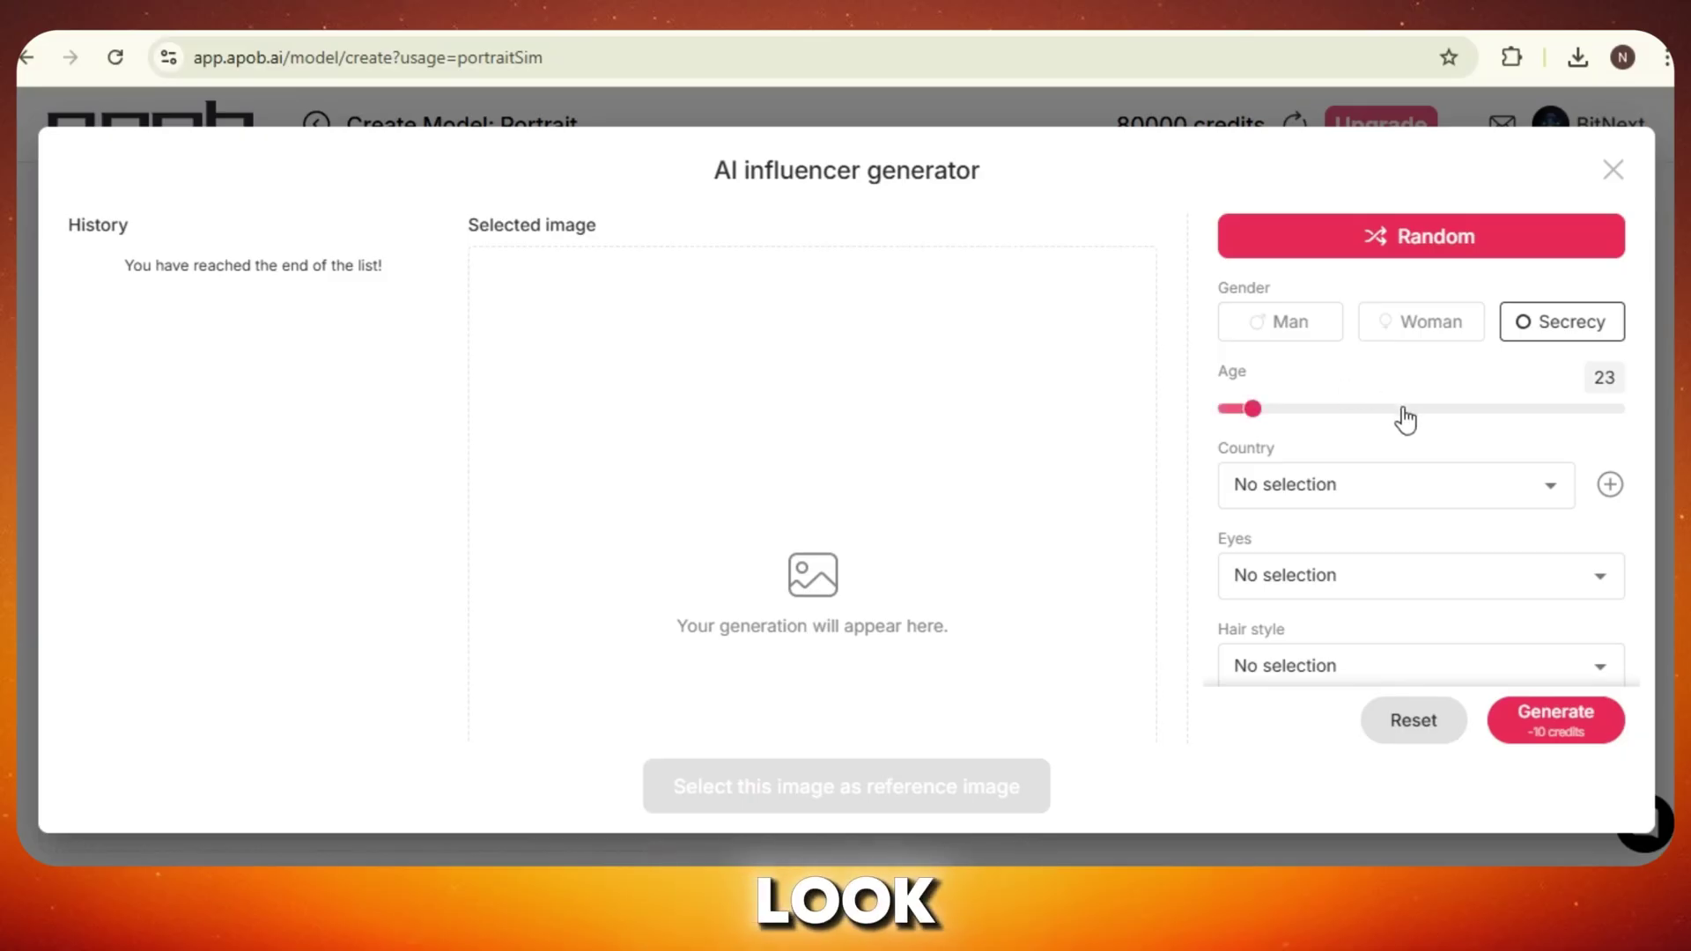
pyautogui.click(1470, 496)
pyautogui.scroll(-2, 1389, 705)
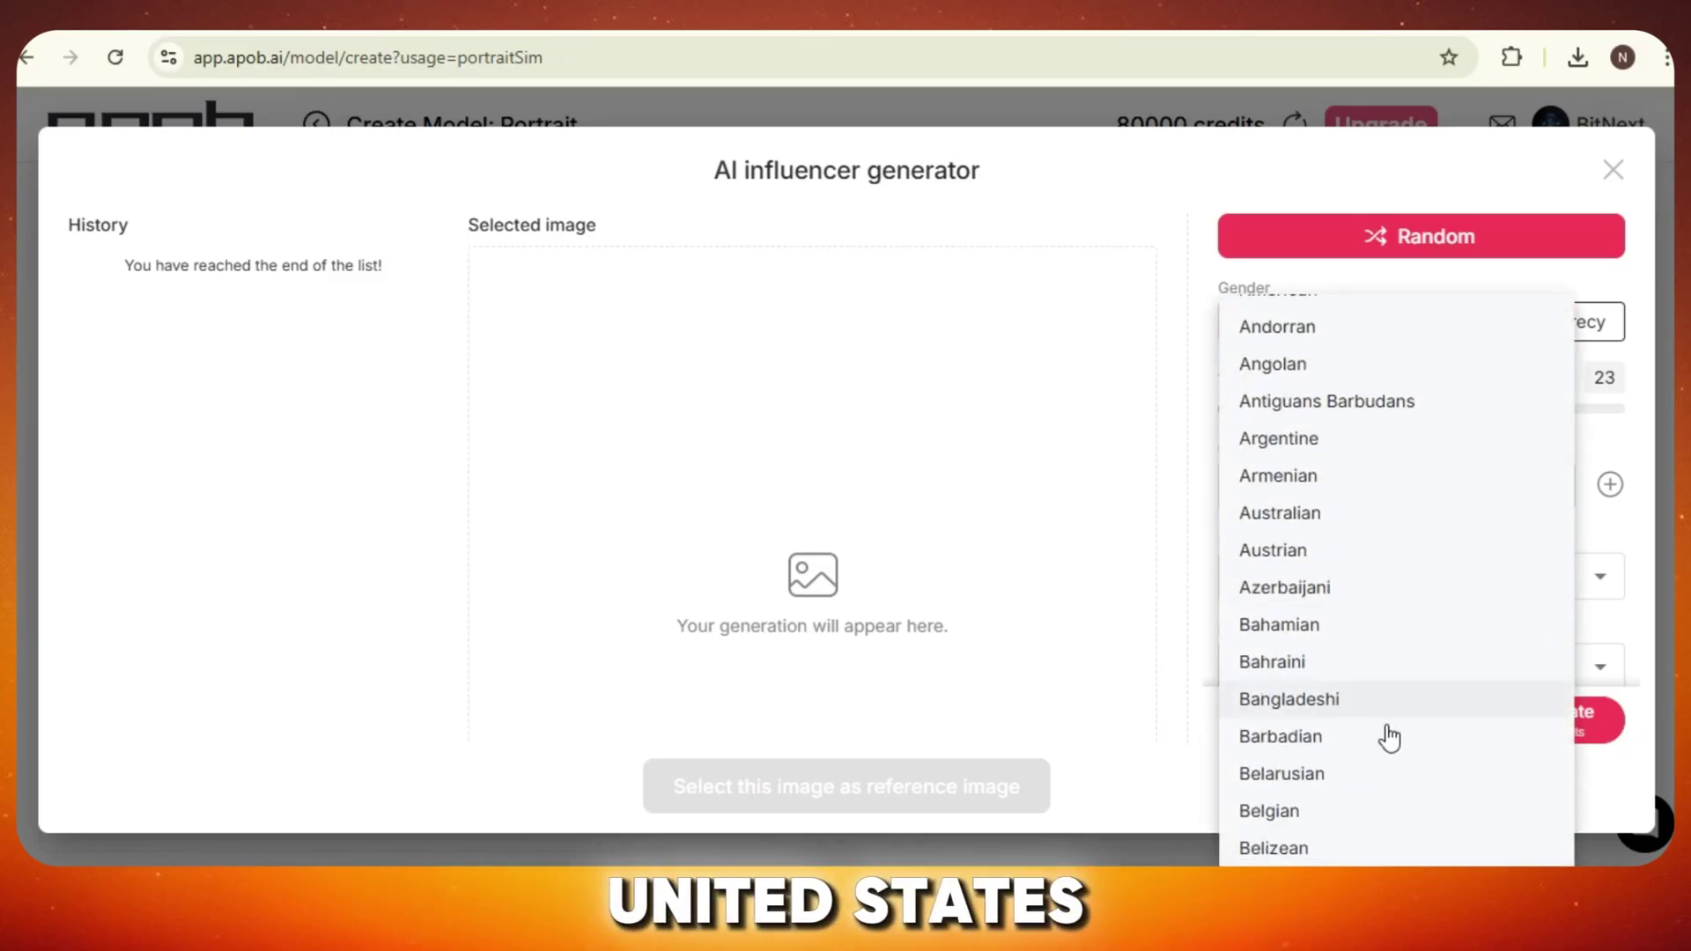
pyautogui.scroll(1, 1389, 724)
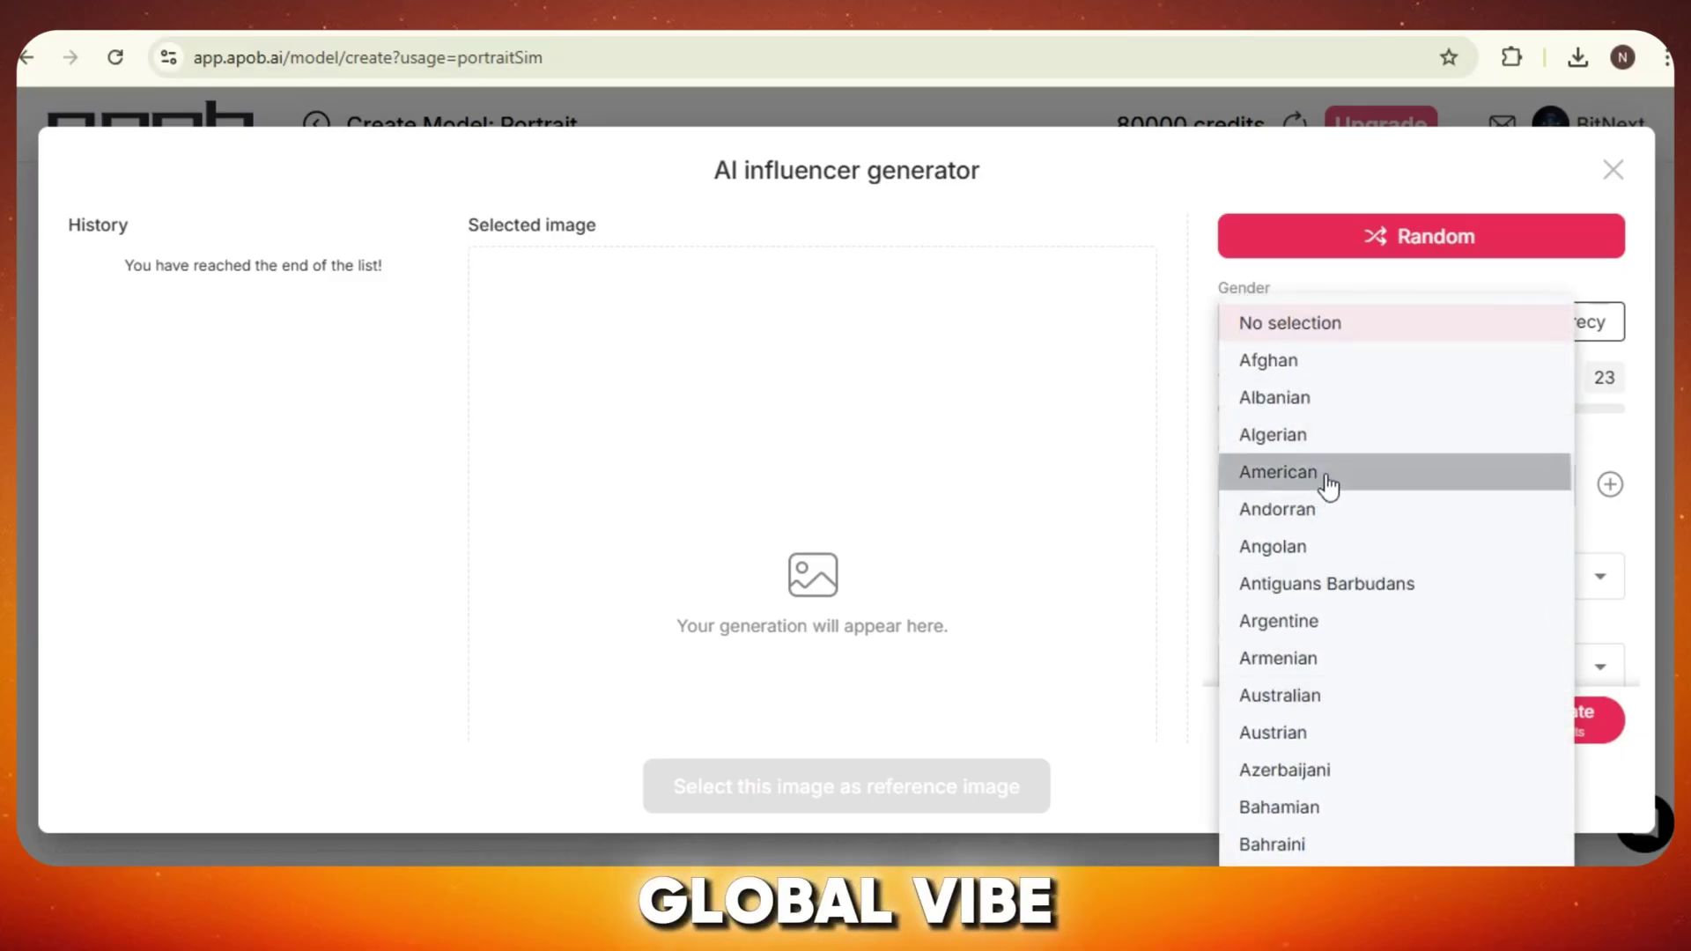
pyautogui.click(1360, 480)
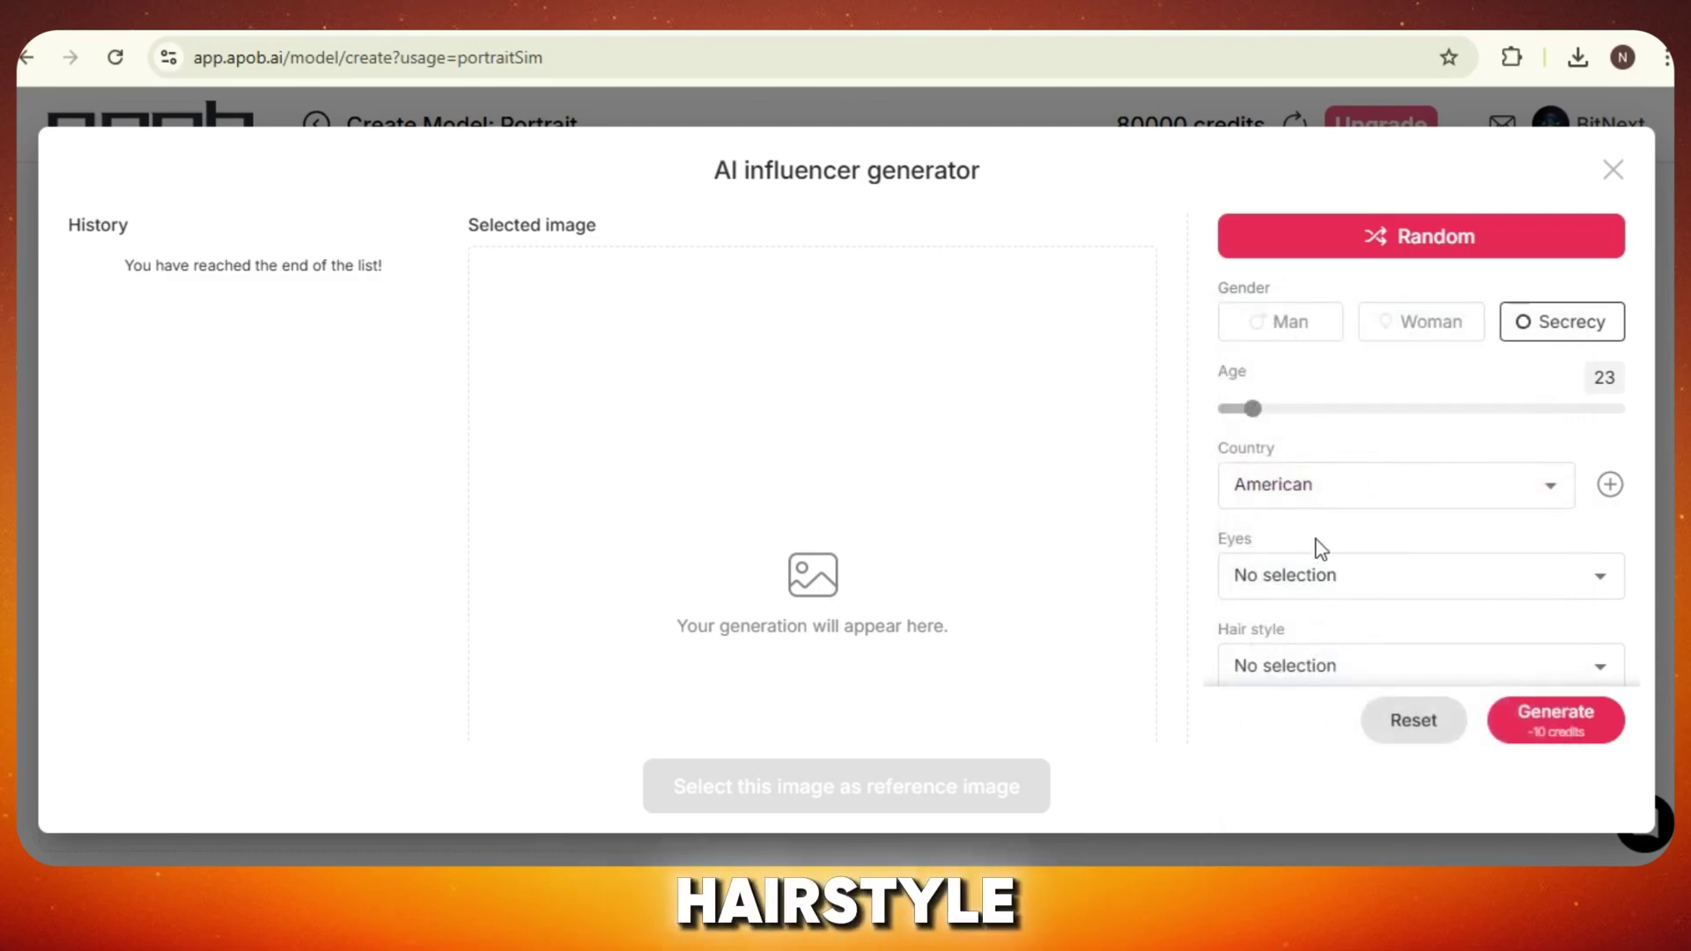
# - Set the face shape to Heart with V-Shape Chin, generate the portrait, and use it as reference
pyautogui.scroll(-3, 1321, 548)
pyautogui.click(1312, 414)
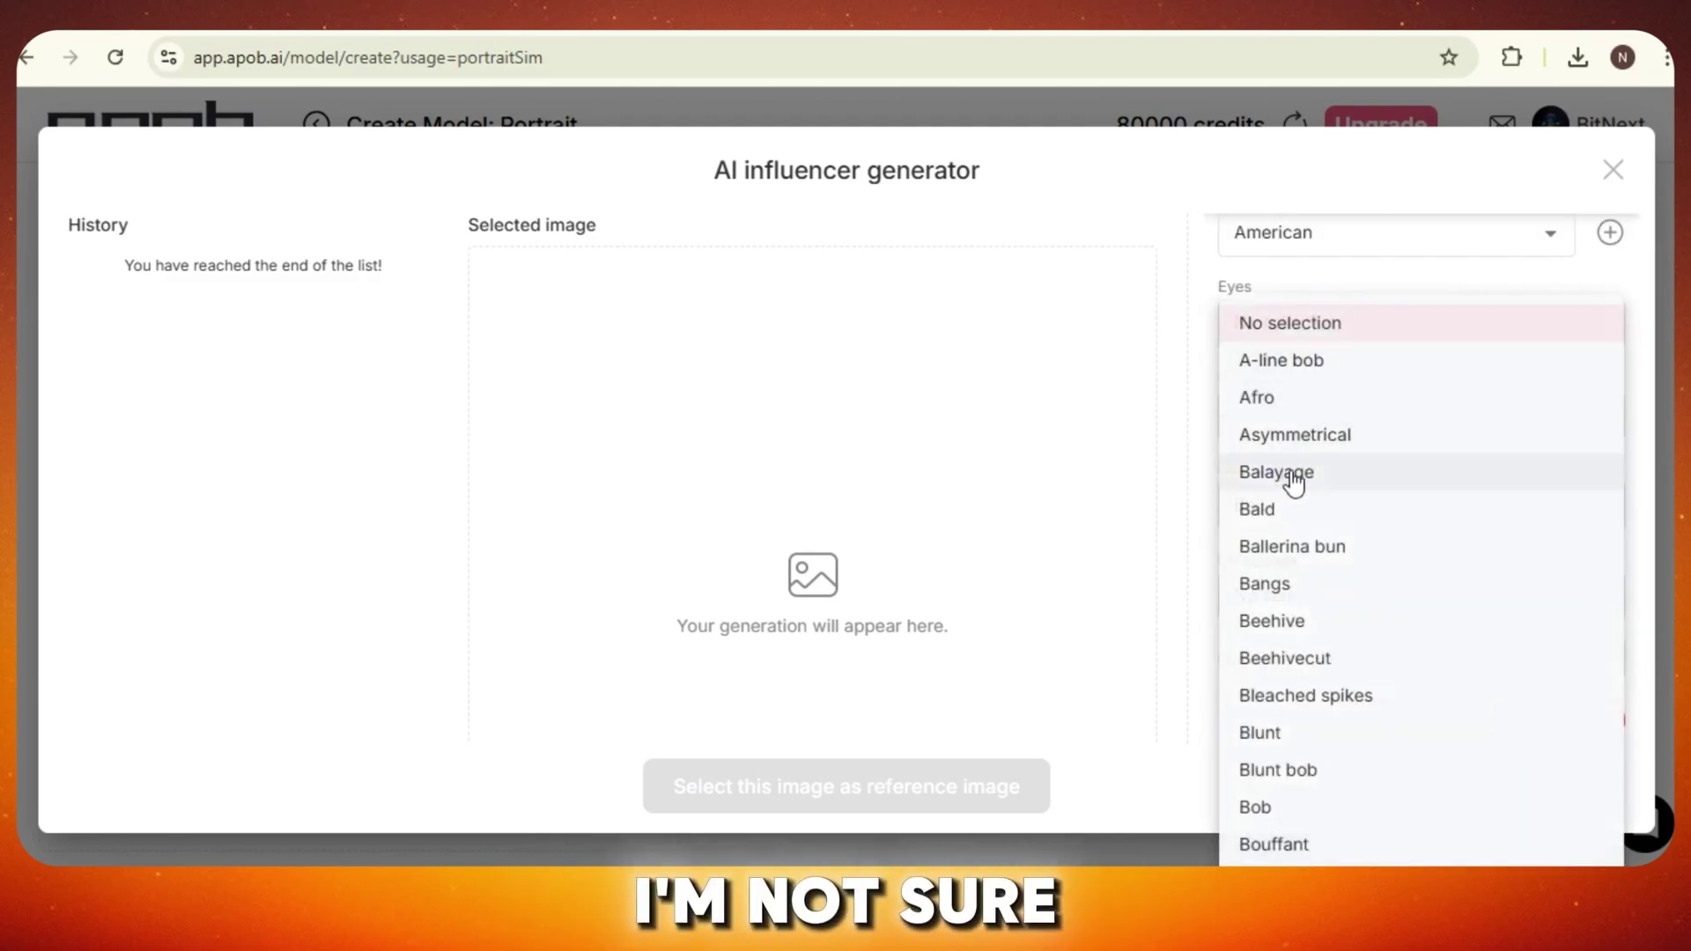
pyautogui.scroll(-15, 1309, 514)
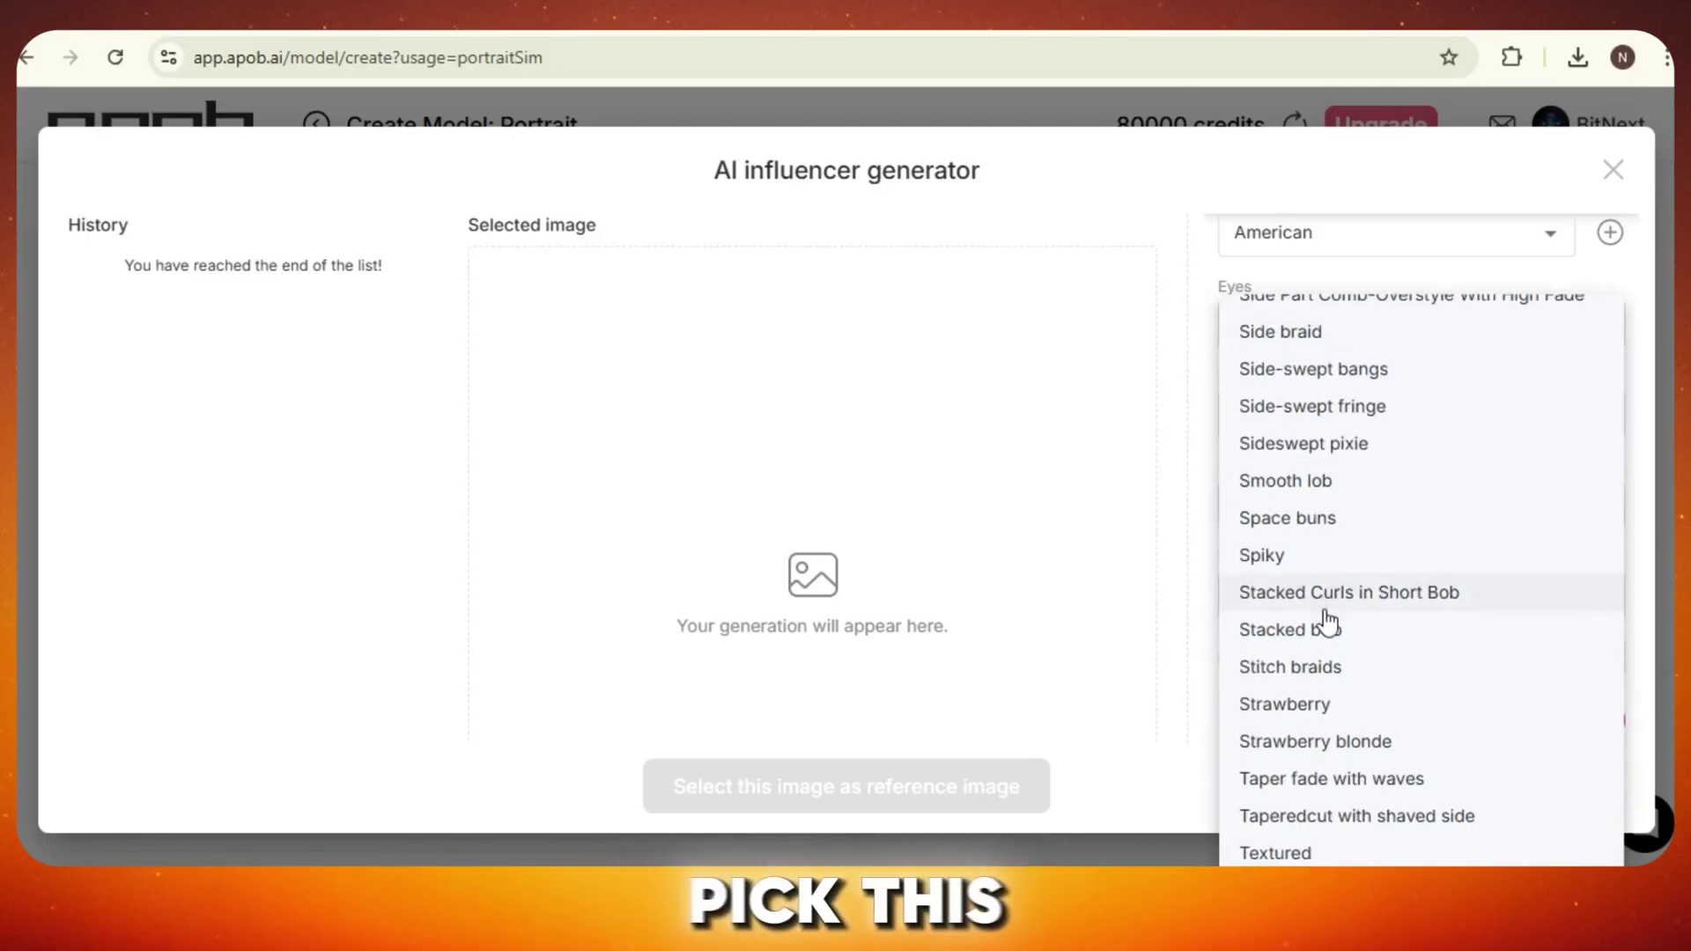
pyautogui.scroll(-1, 1328, 622)
pyautogui.press('Escape')
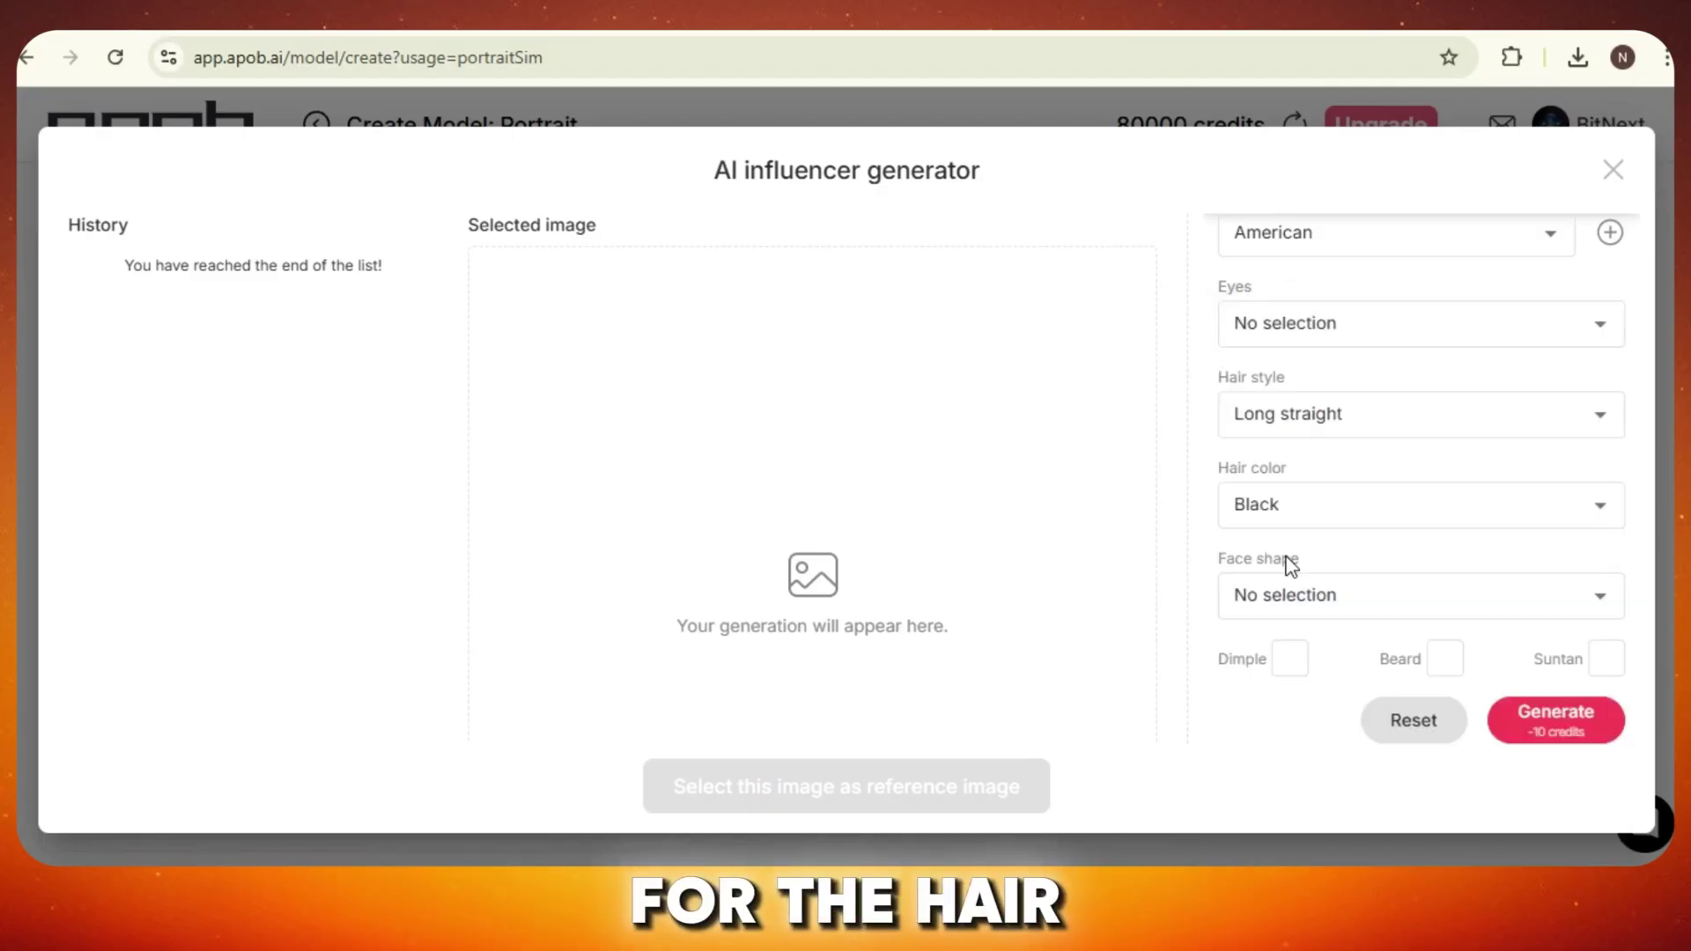
pyautogui.click(1359, 610)
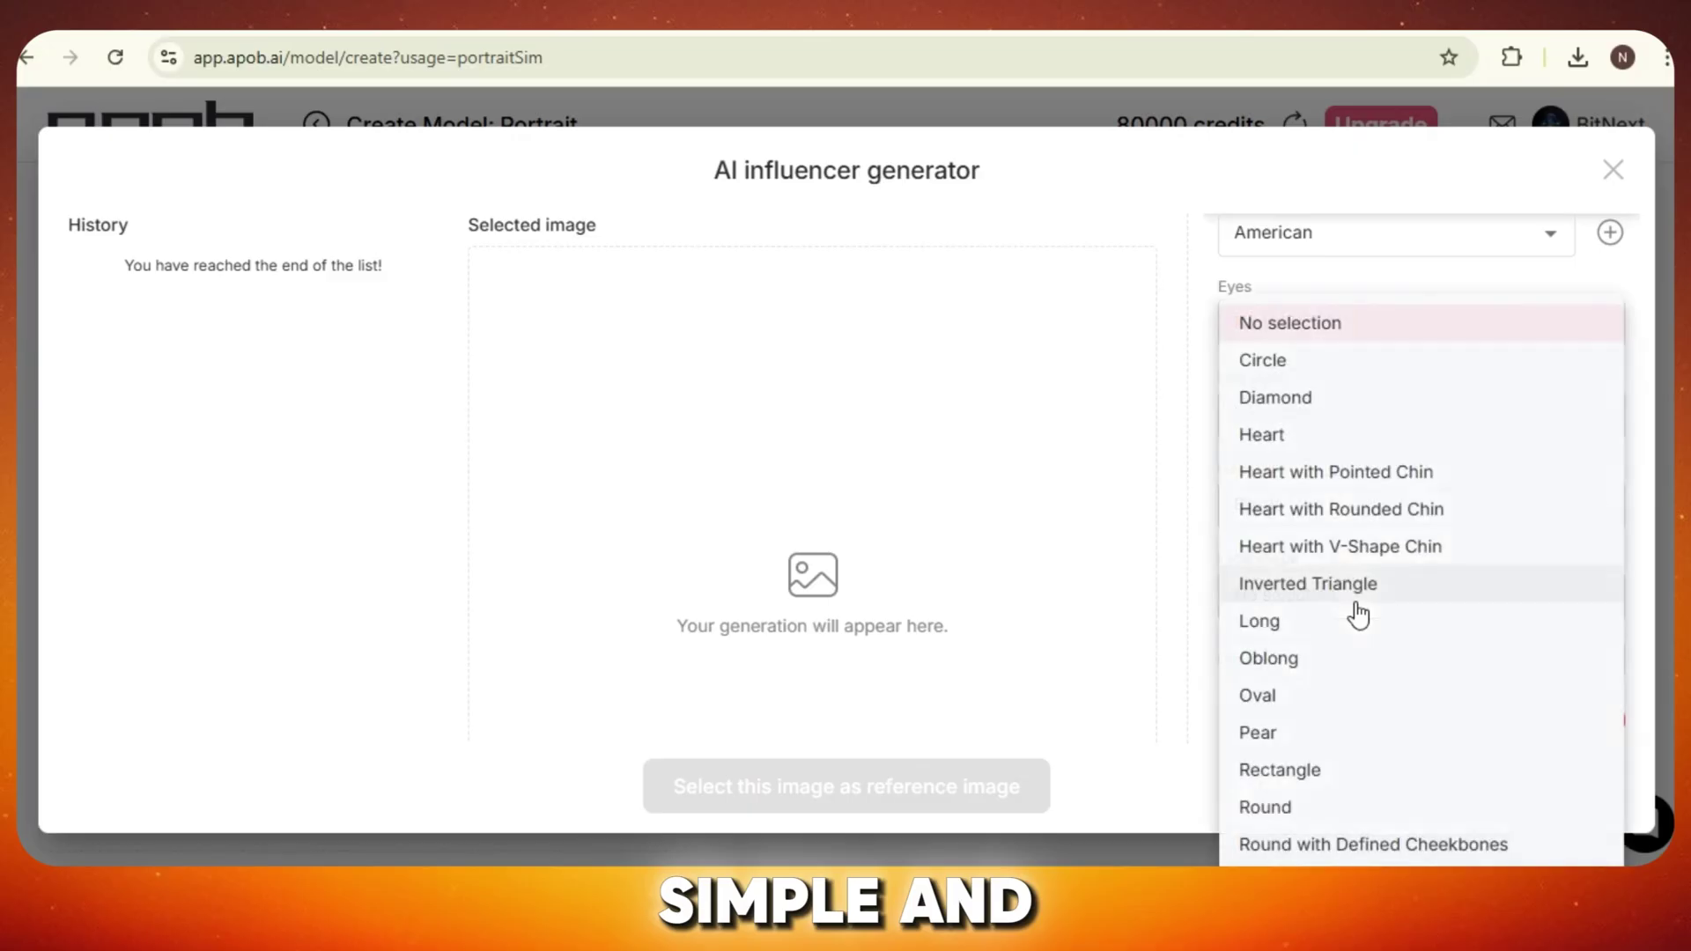
pyautogui.click(1314, 553)
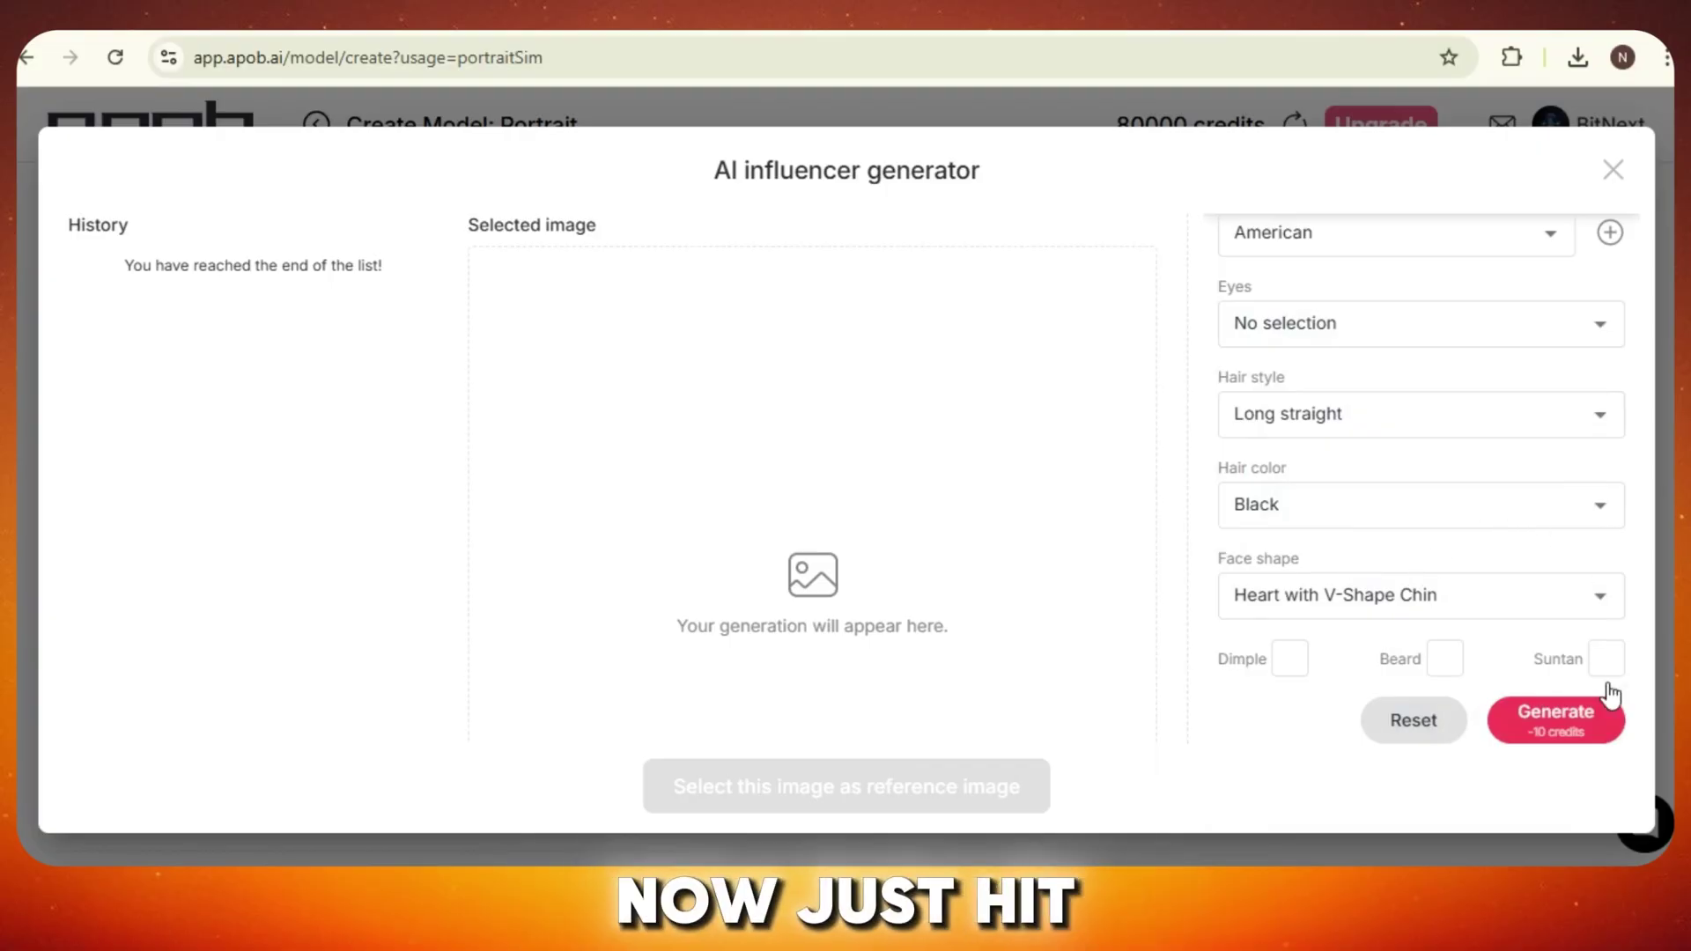
pyautogui.click(1600, 744)
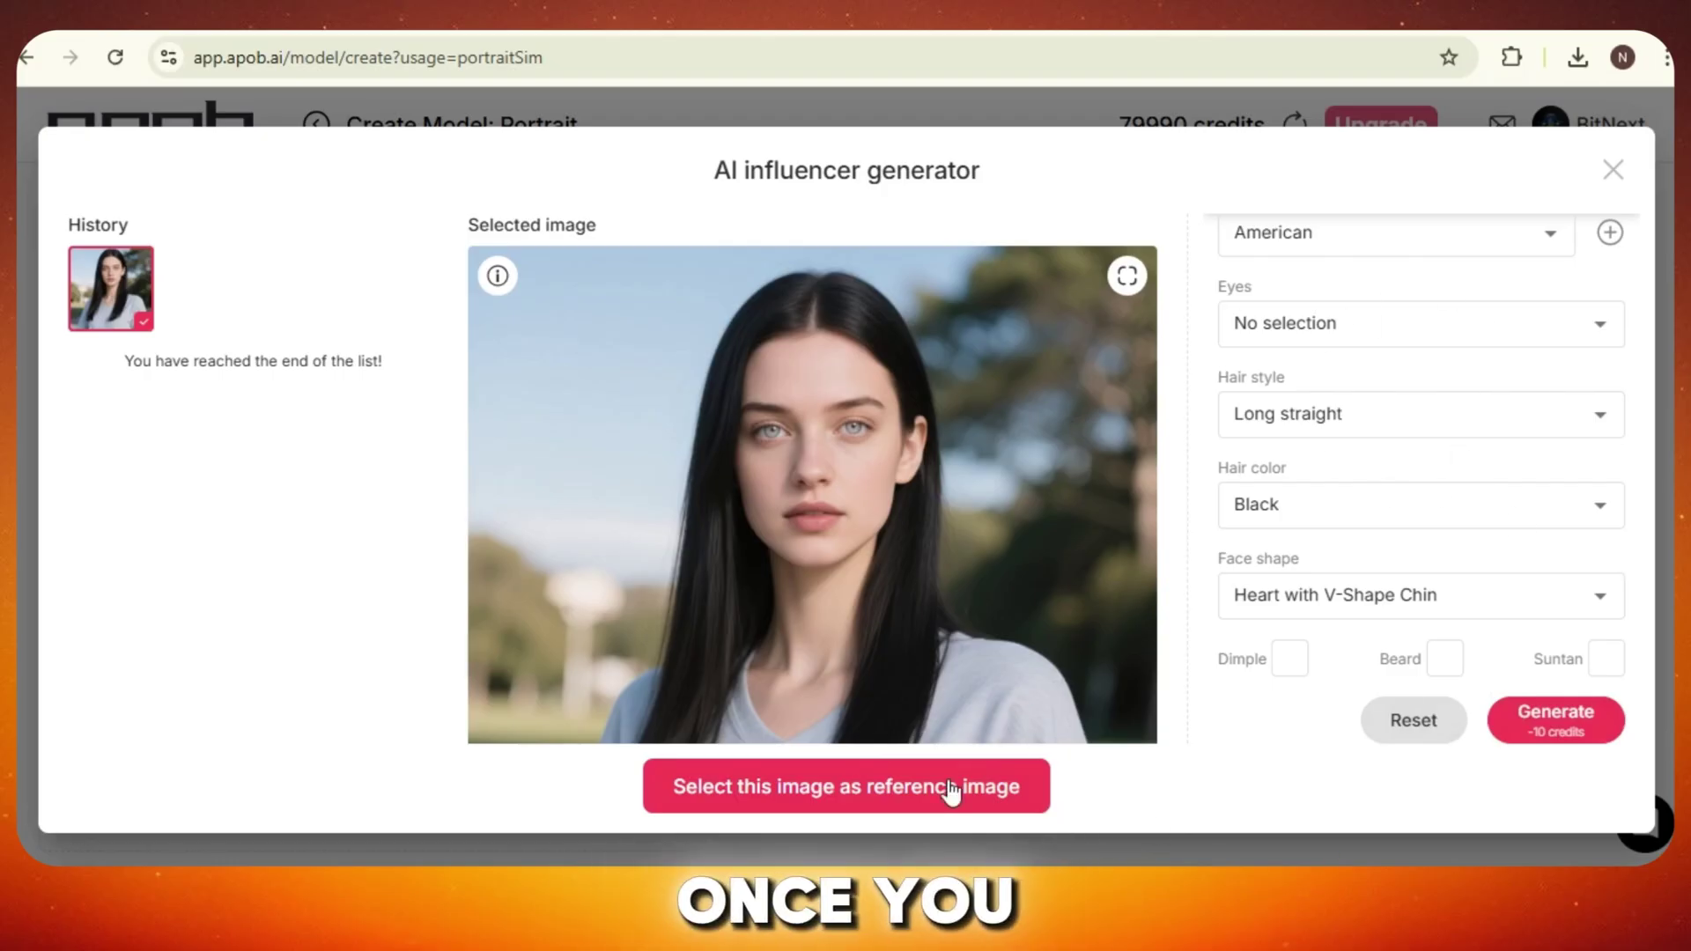
pyautogui.click(745, 793)
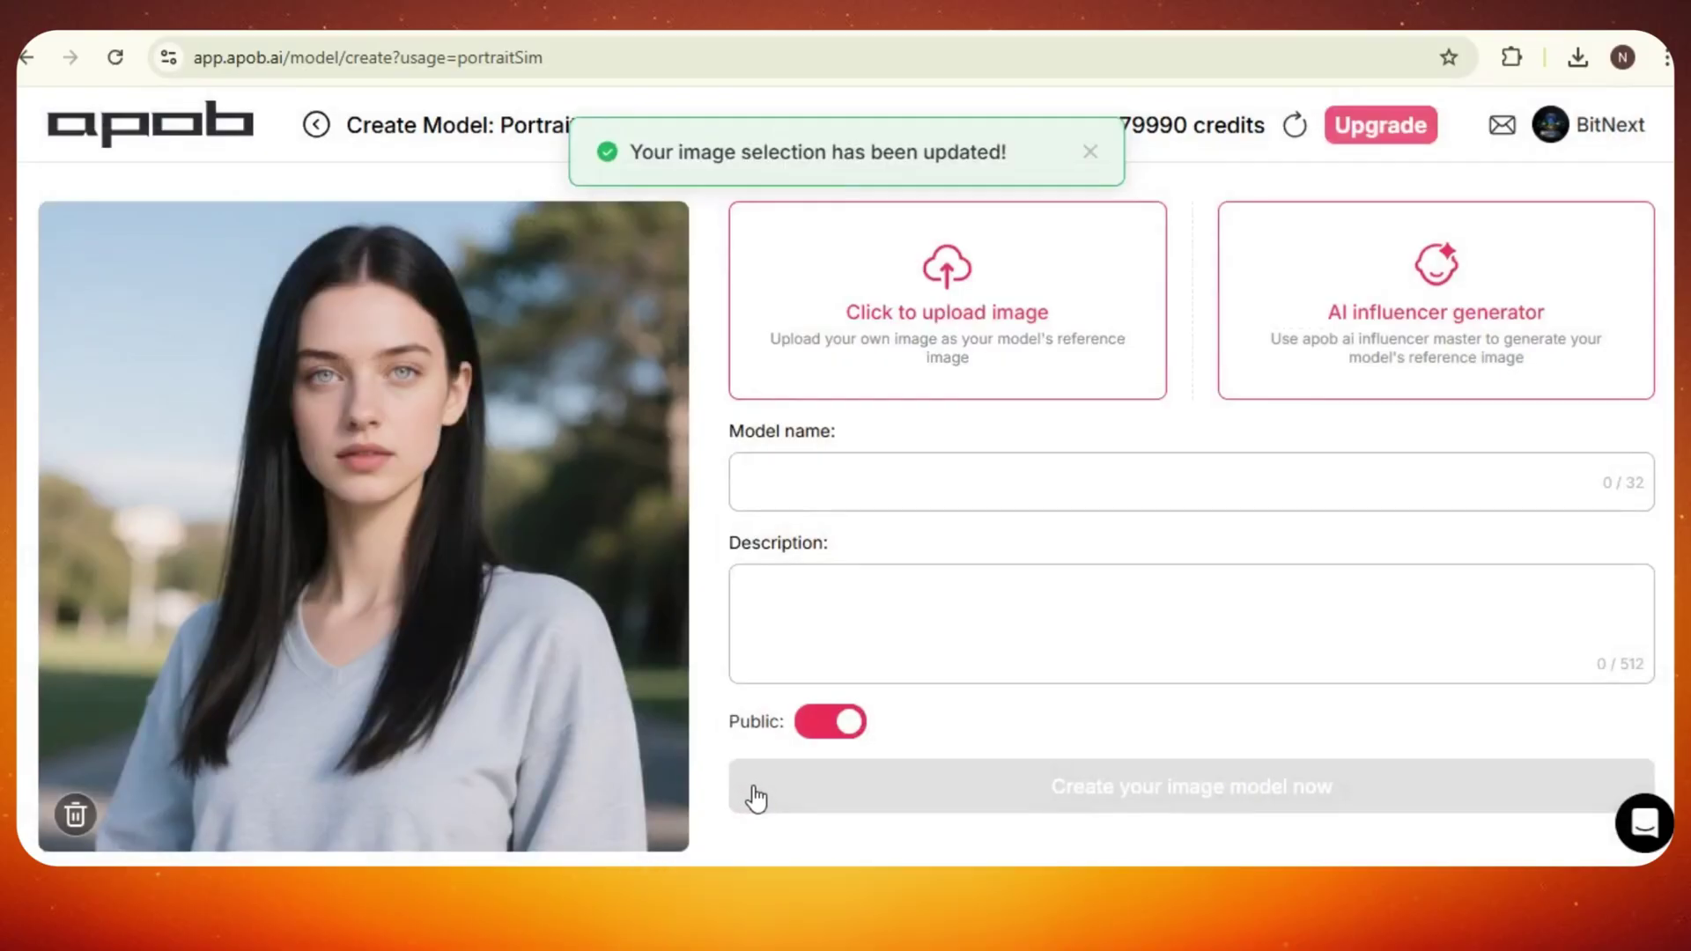
# - Enter the model's name and the description 'An AI model', then create the image model
pyautogui.click(789, 479)
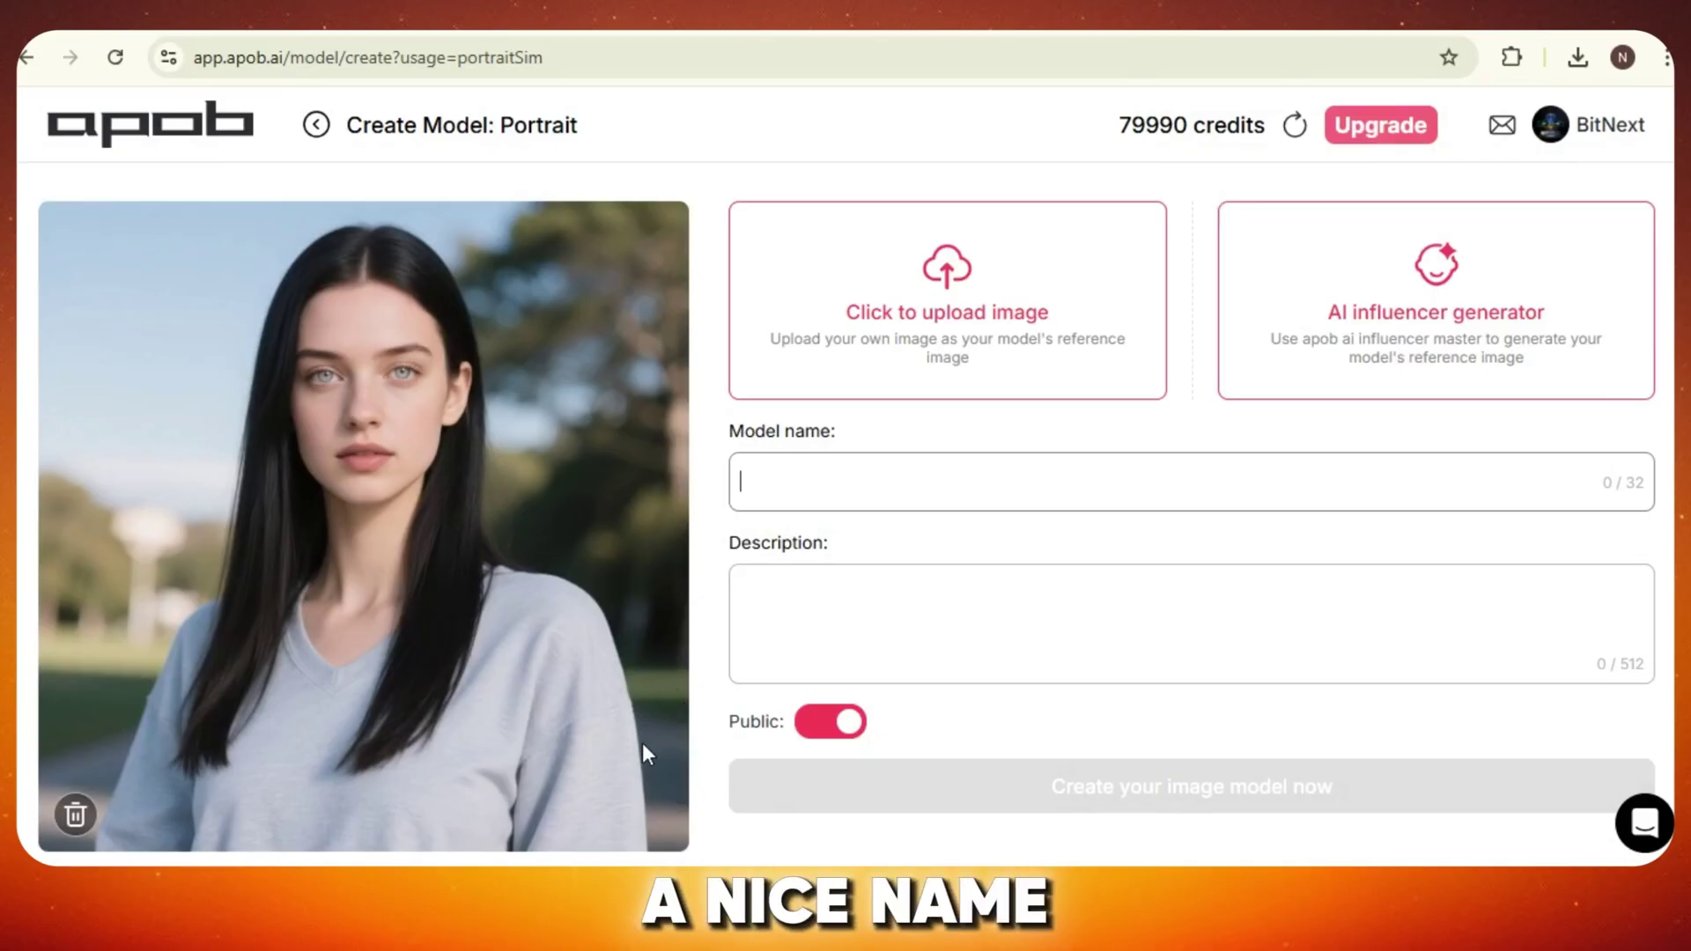
pyautogui.write('Ammy Scott')
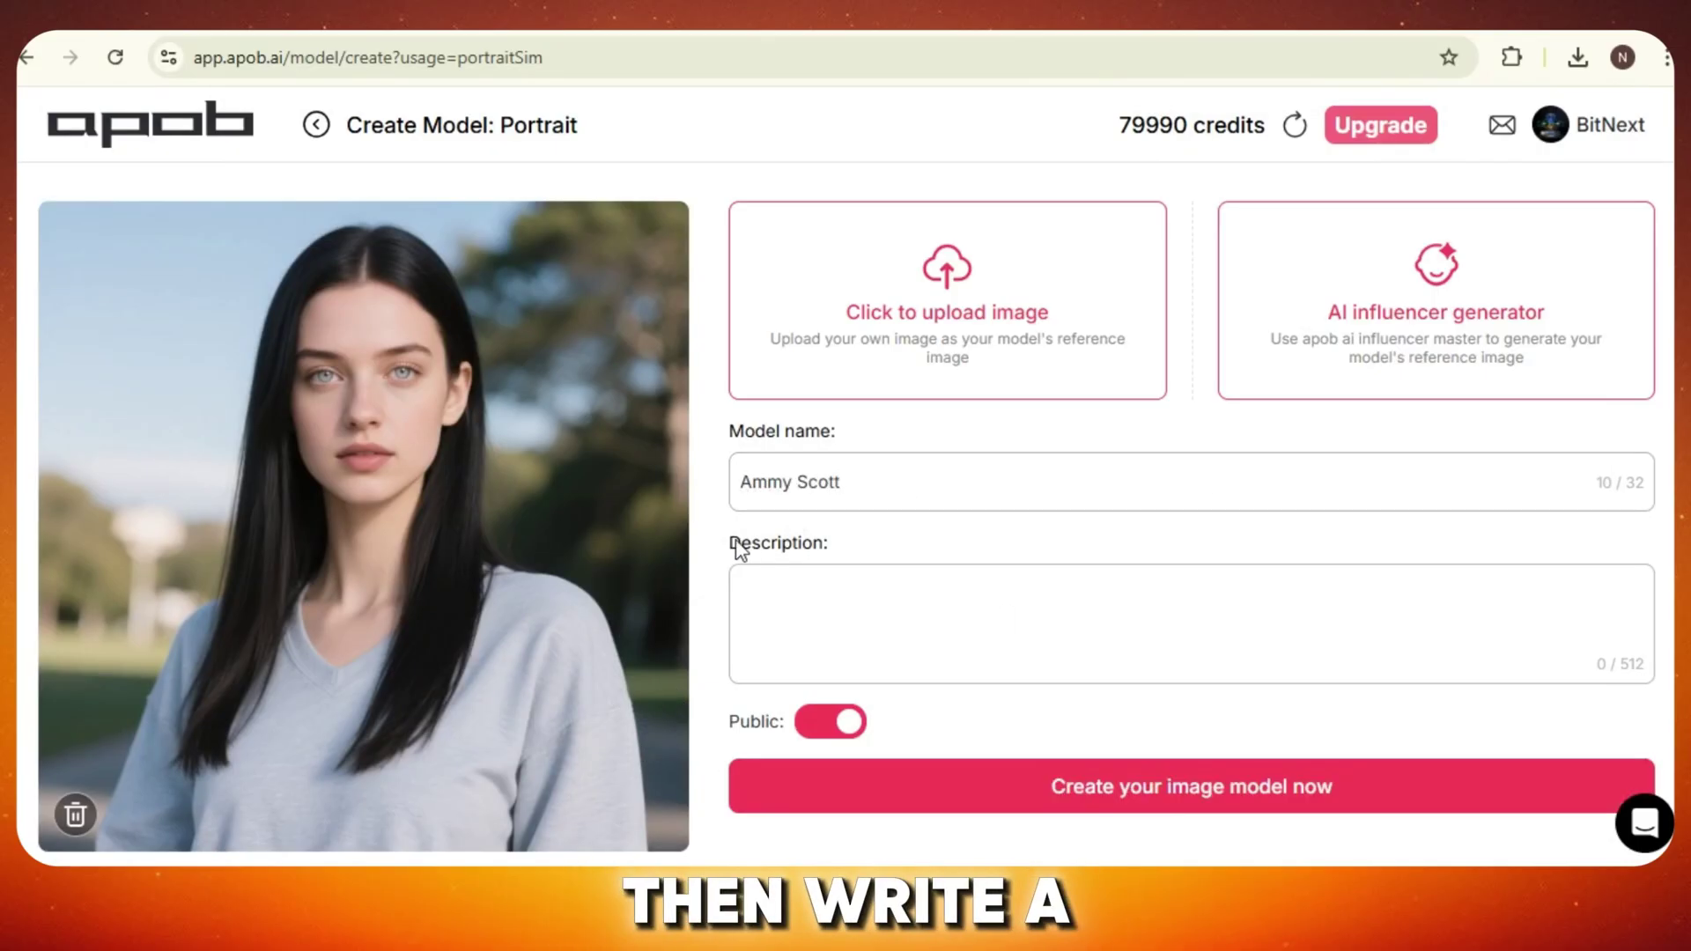
pyautogui.write('An A')
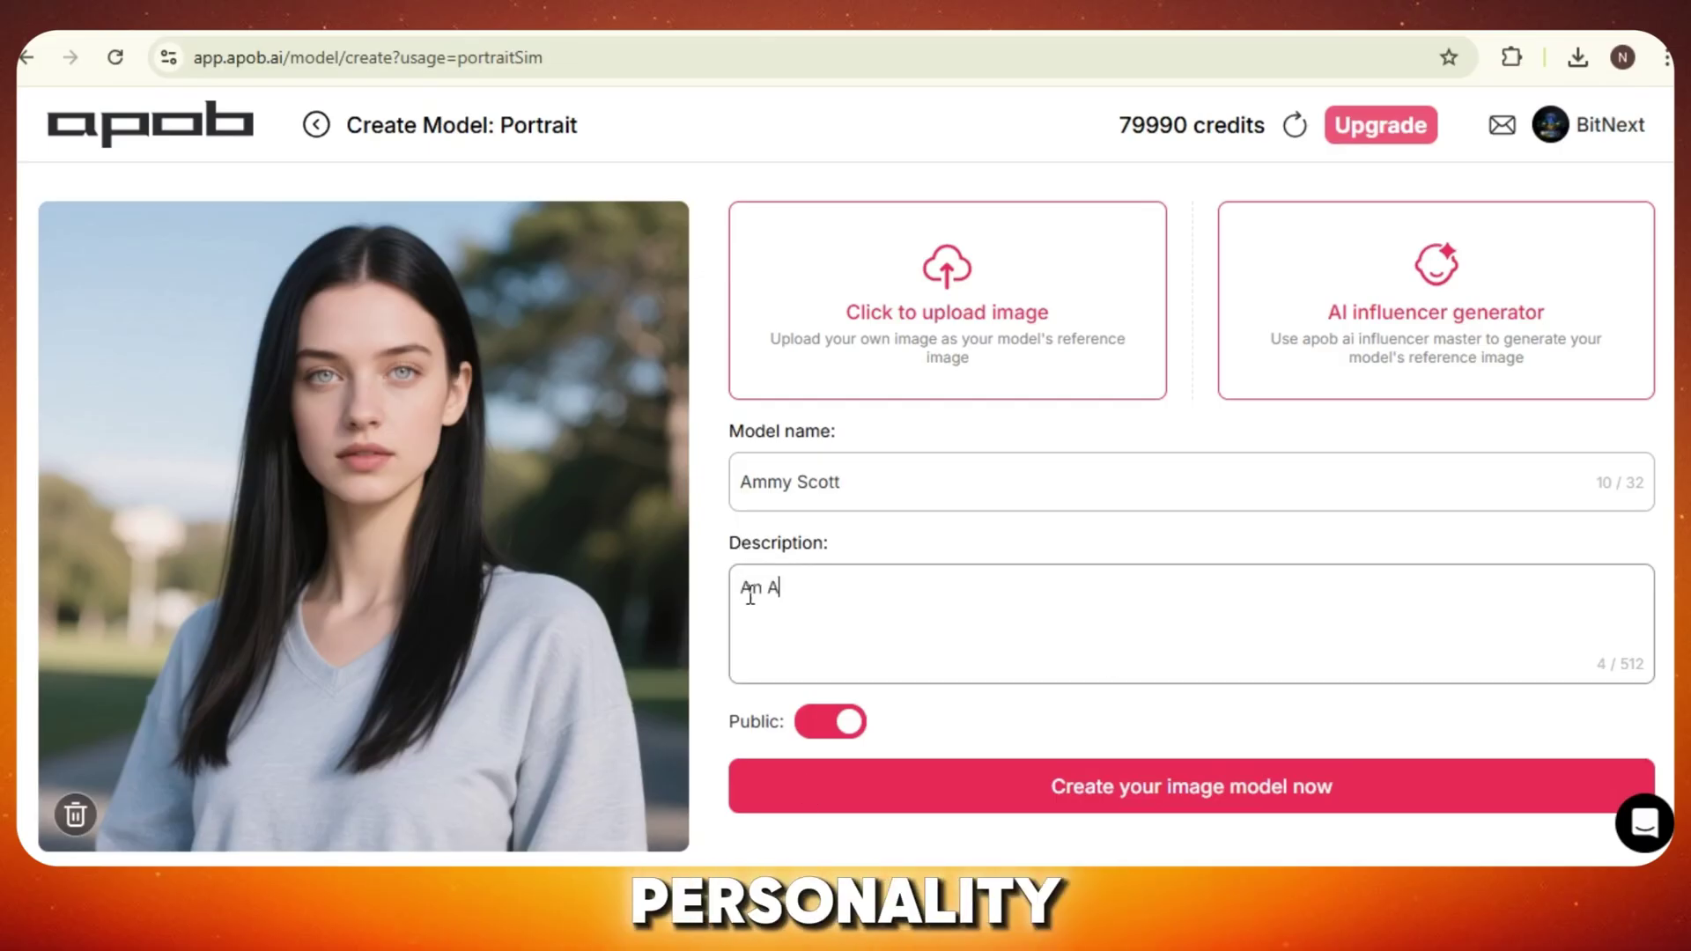
pyautogui.write('I model')
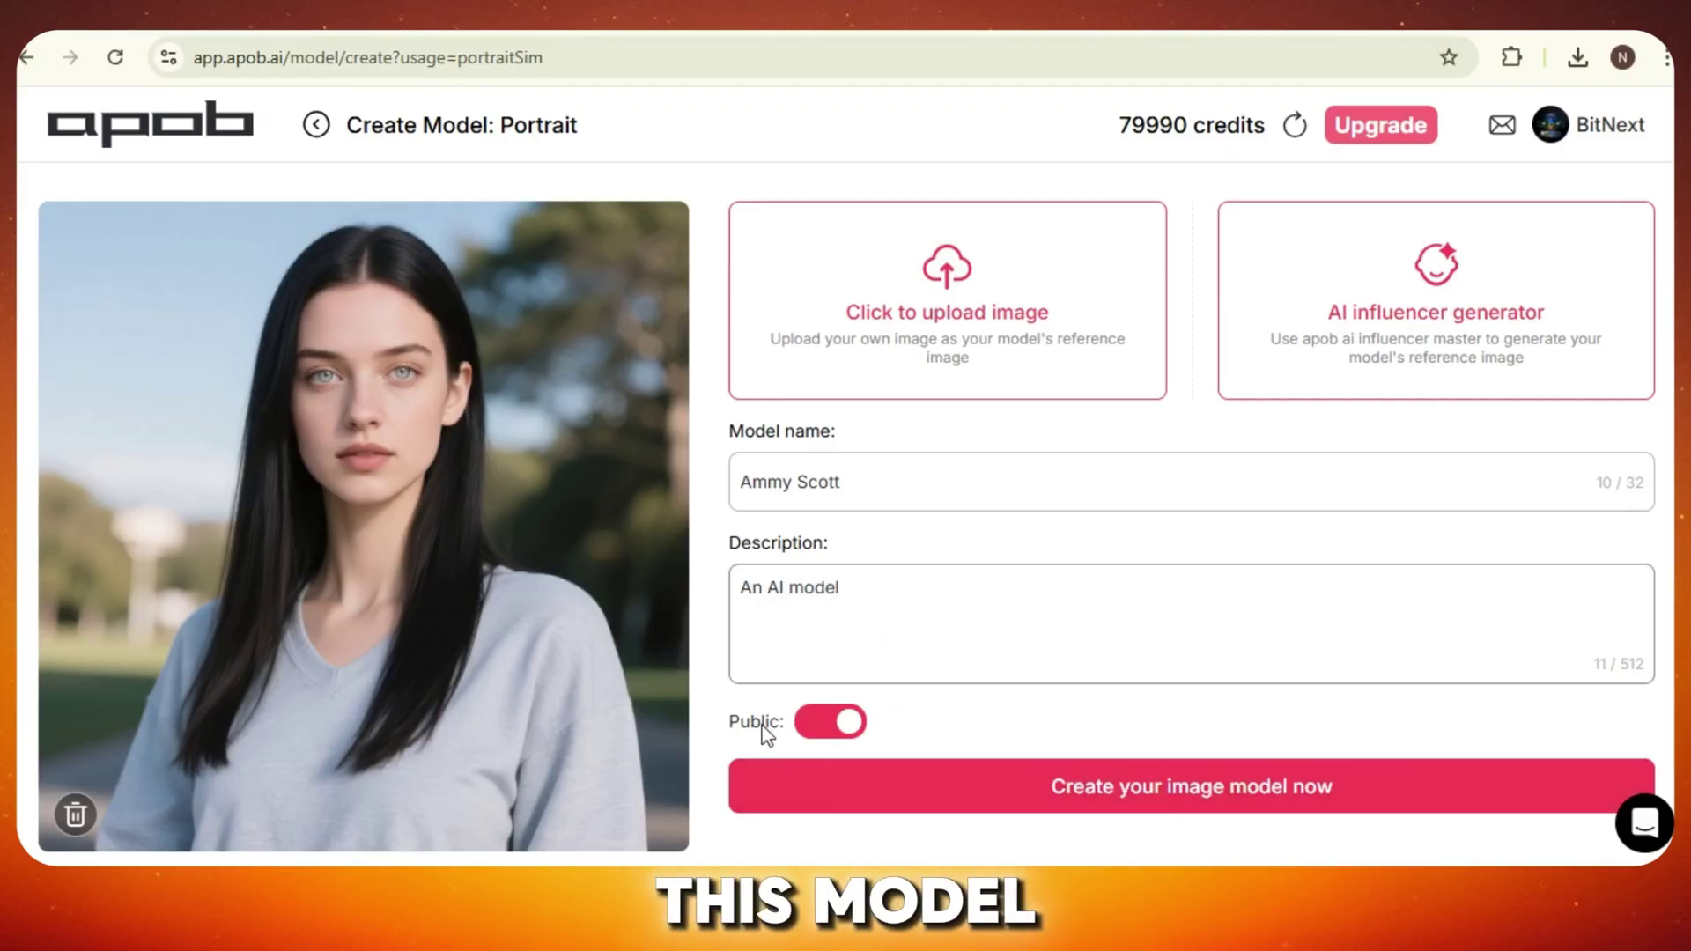
pyautogui.click(827, 729)
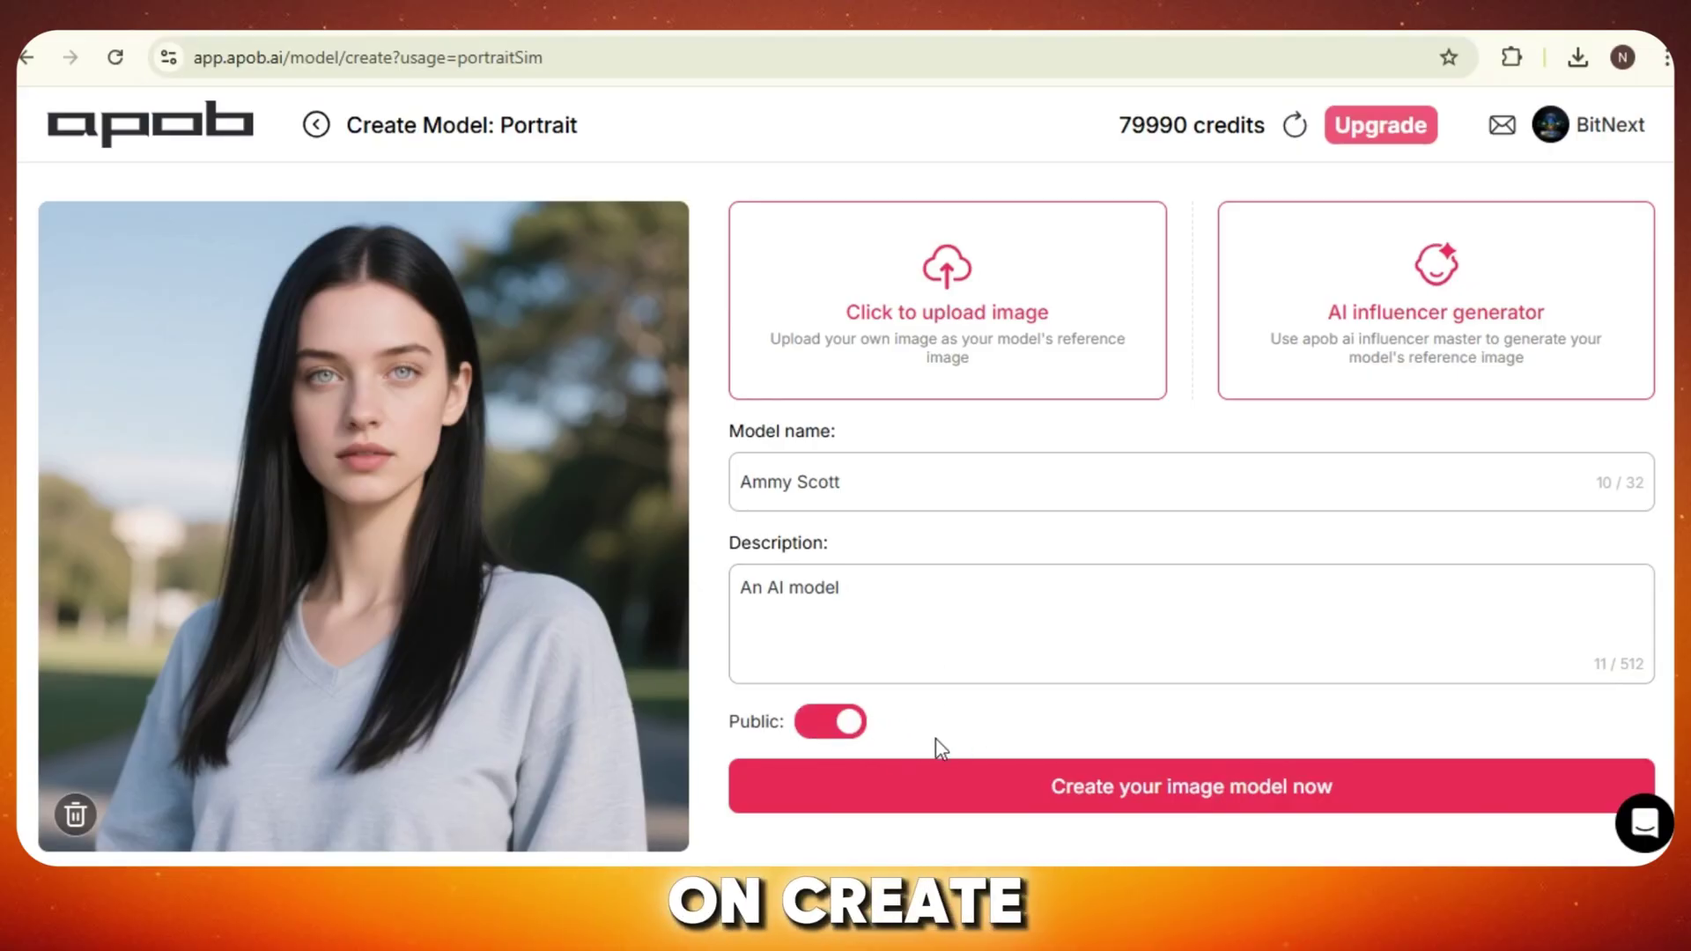
pyautogui.click(1092, 797)
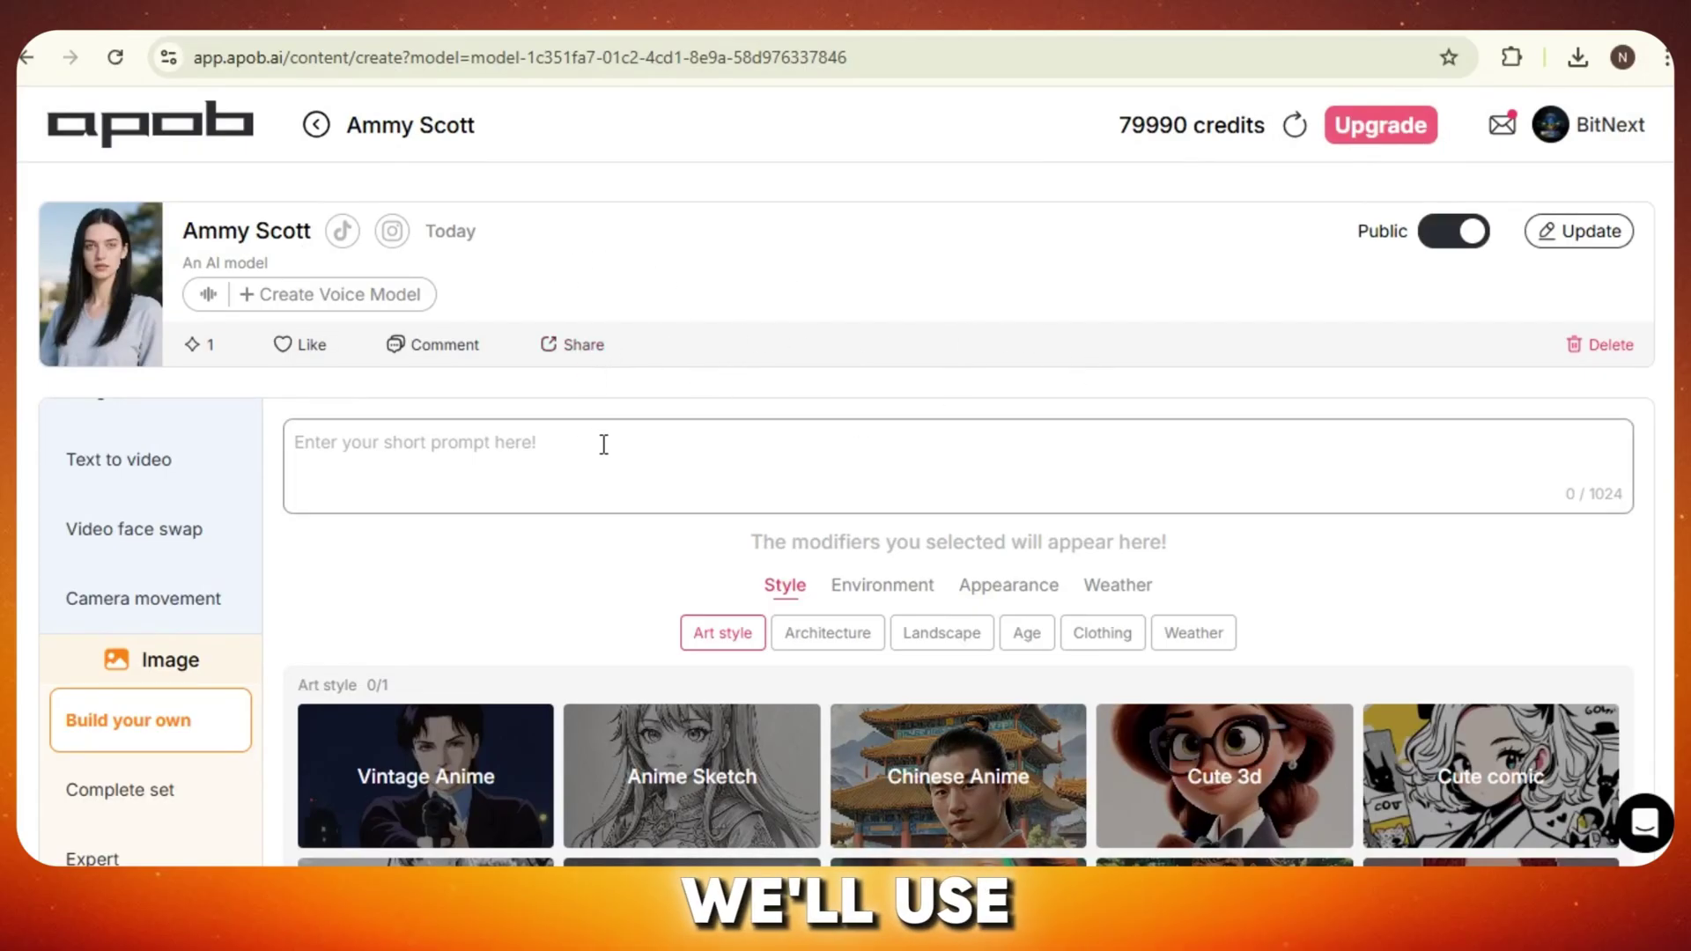
# - Choose the Realistic art style, a Cafe background, and Middle age for the model
pyautogui.scroll(-4, 621, 493)
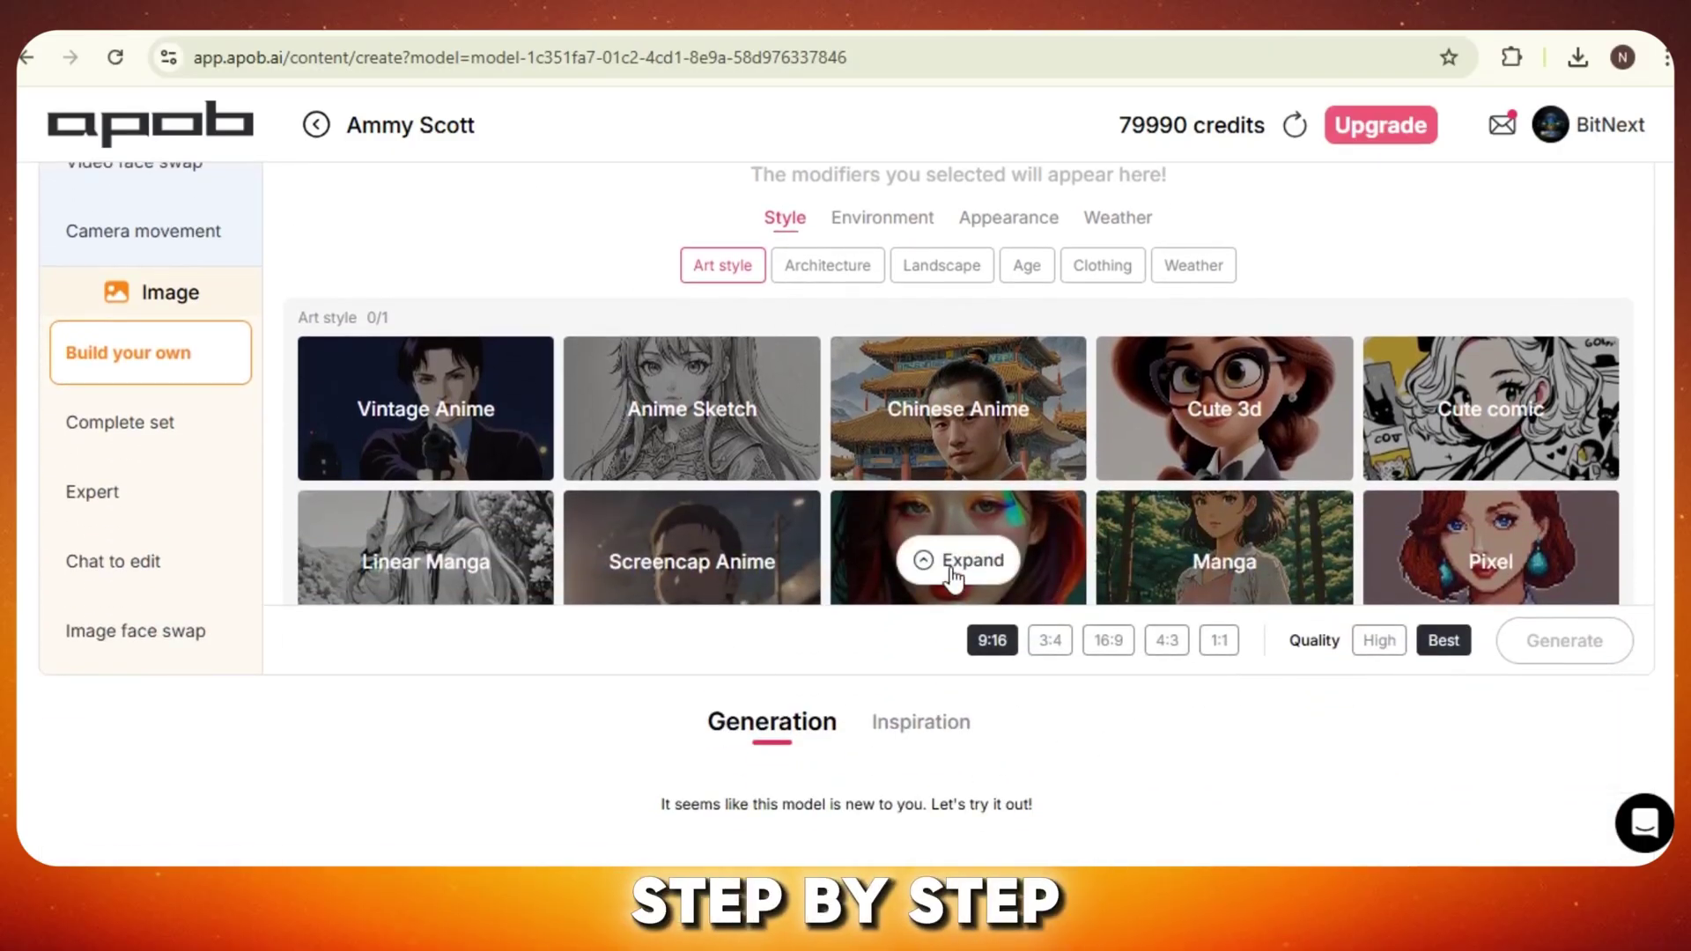
pyautogui.click(1054, 546)
pyautogui.scroll(-3, 969, 458)
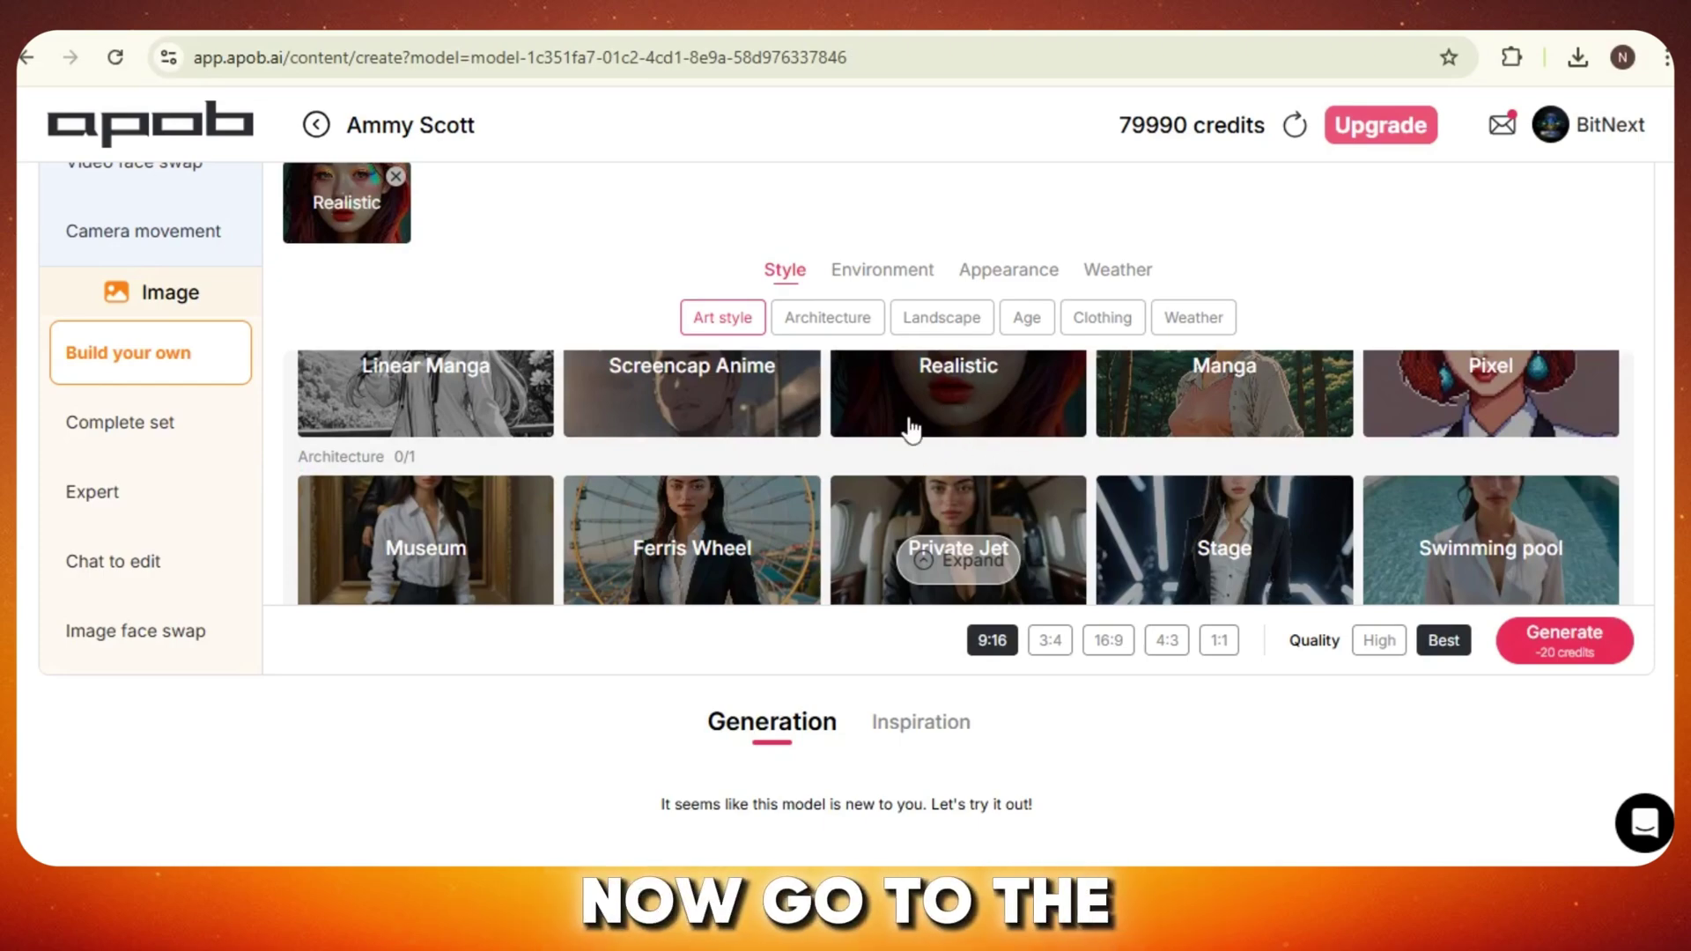
pyautogui.click(851, 271)
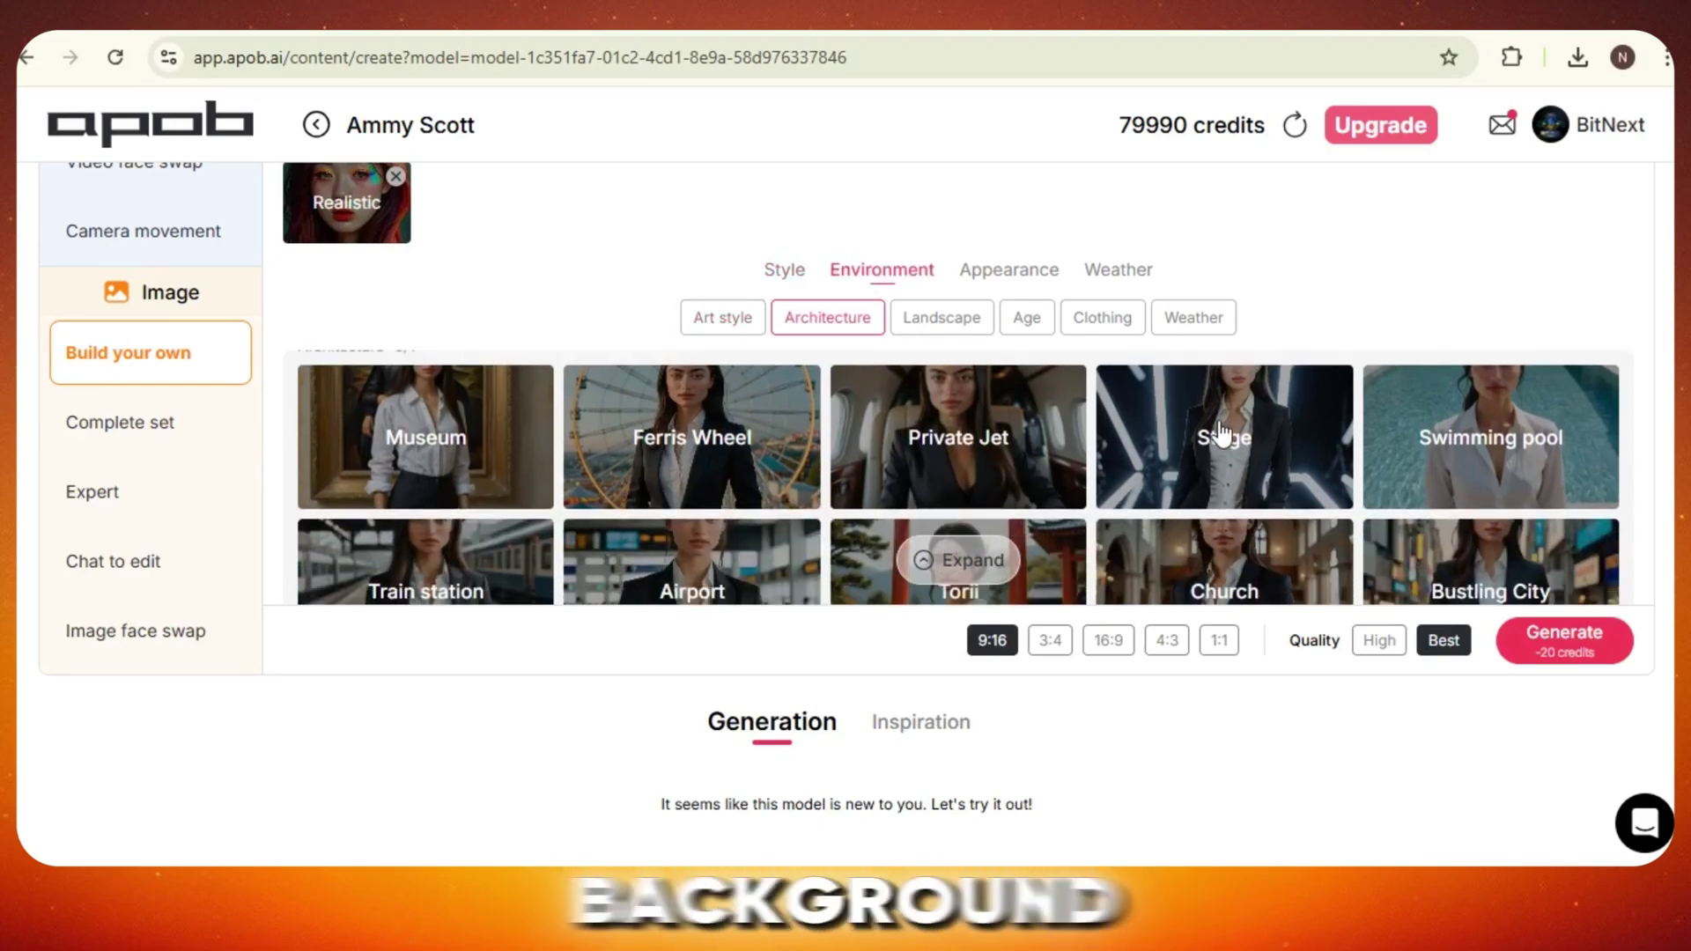
pyautogui.scroll(-2, 576, 521)
pyautogui.click(418, 501)
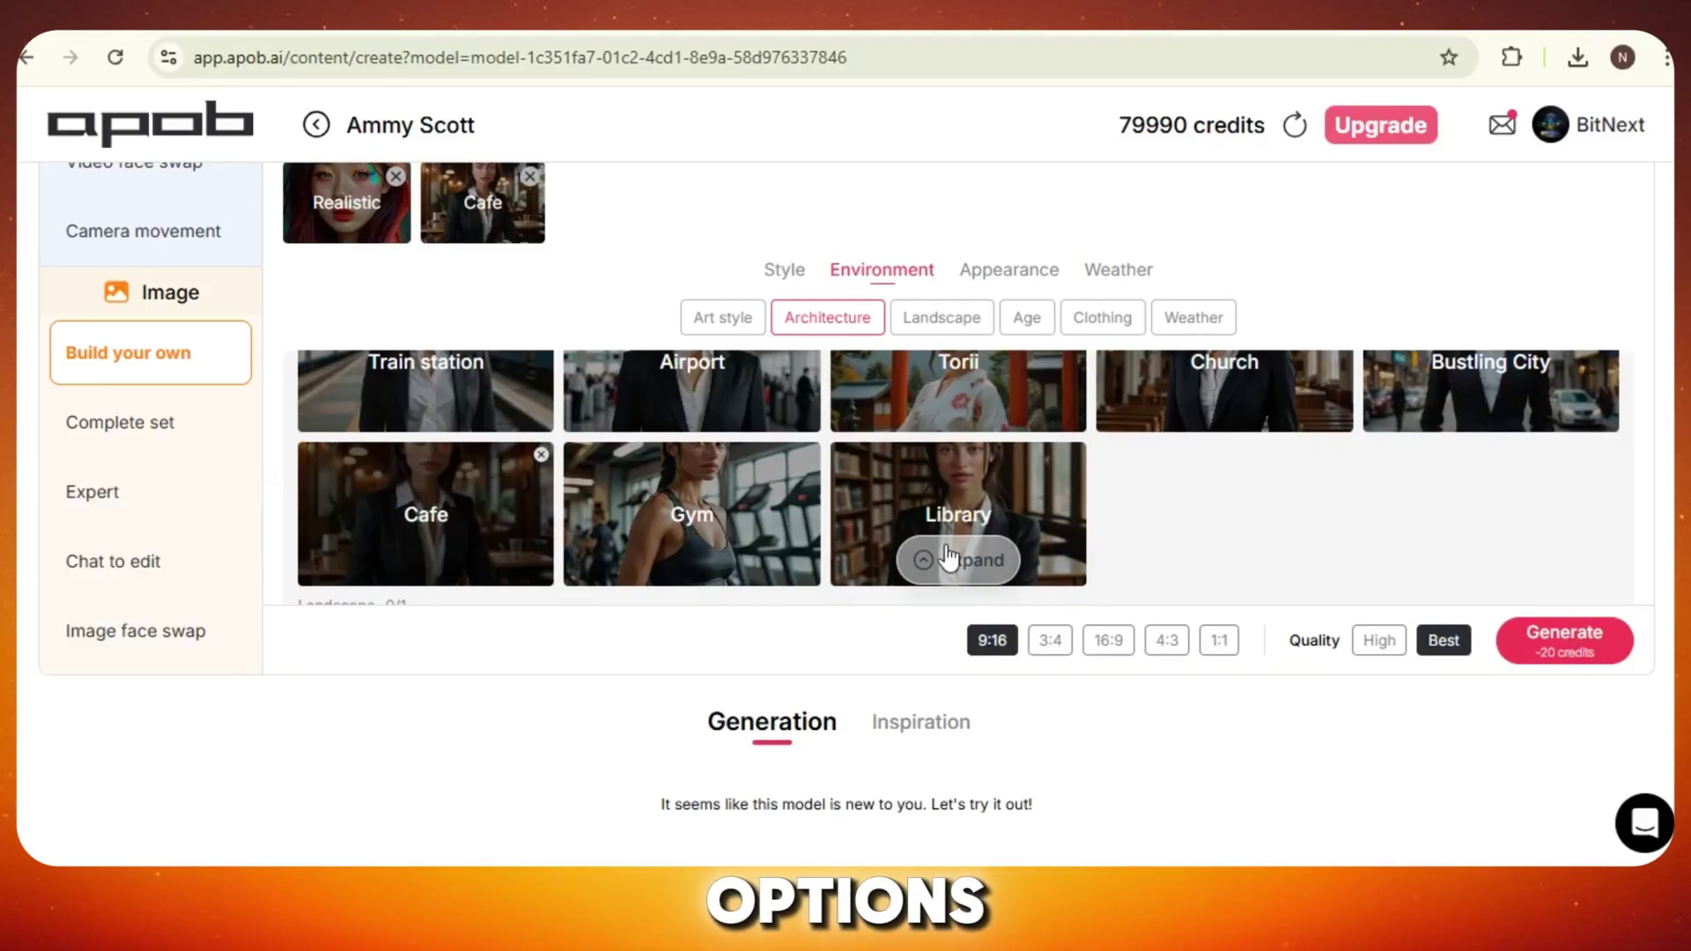
pyautogui.click(999, 273)
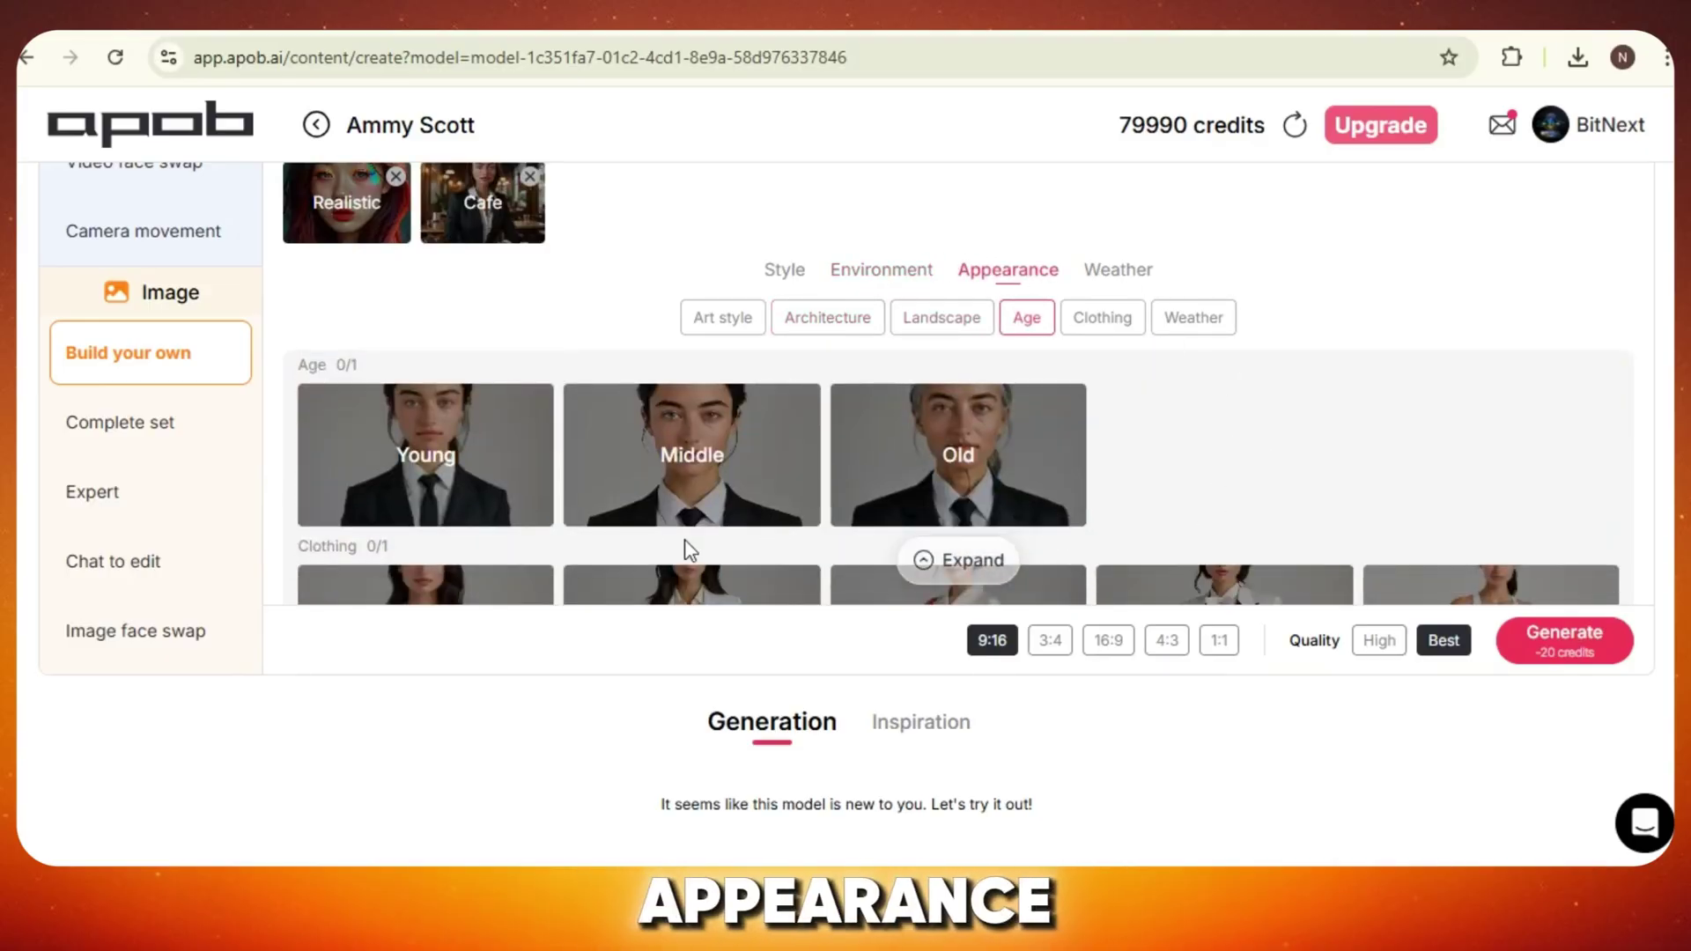
pyautogui.click(710, 445)
# - Dress the model in Casual clothing, enter the prompt 'Smiling', and generate the images
pyautogui.scroll(-1, 710, 445)
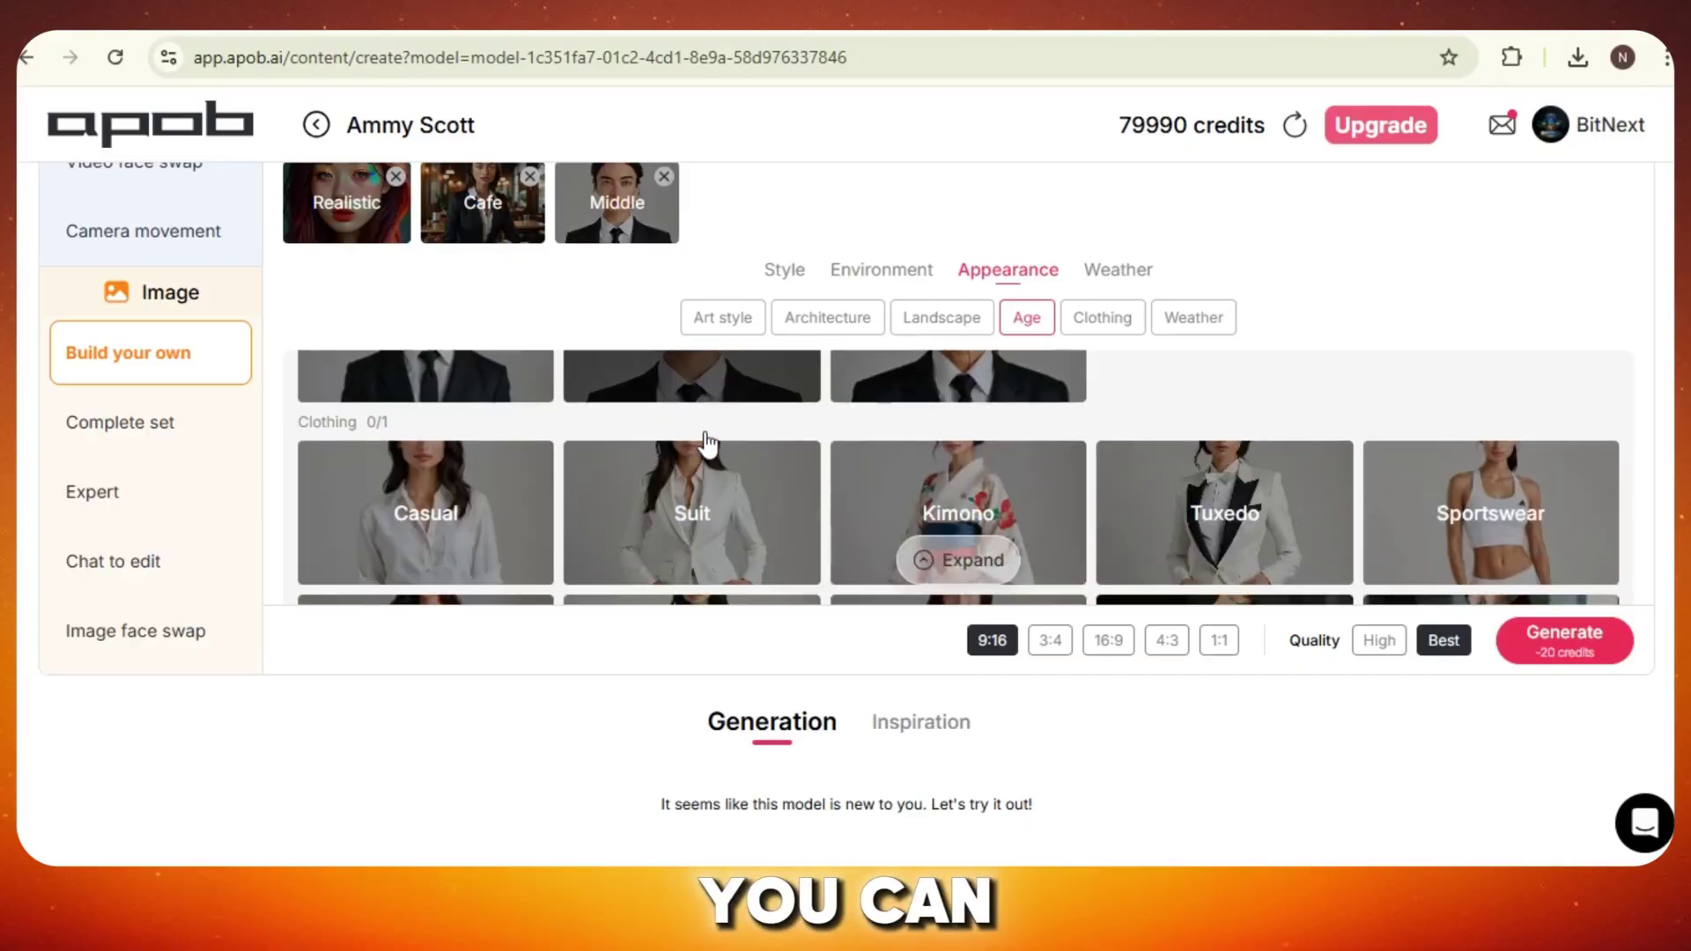
pyautogui.click(410, 520)
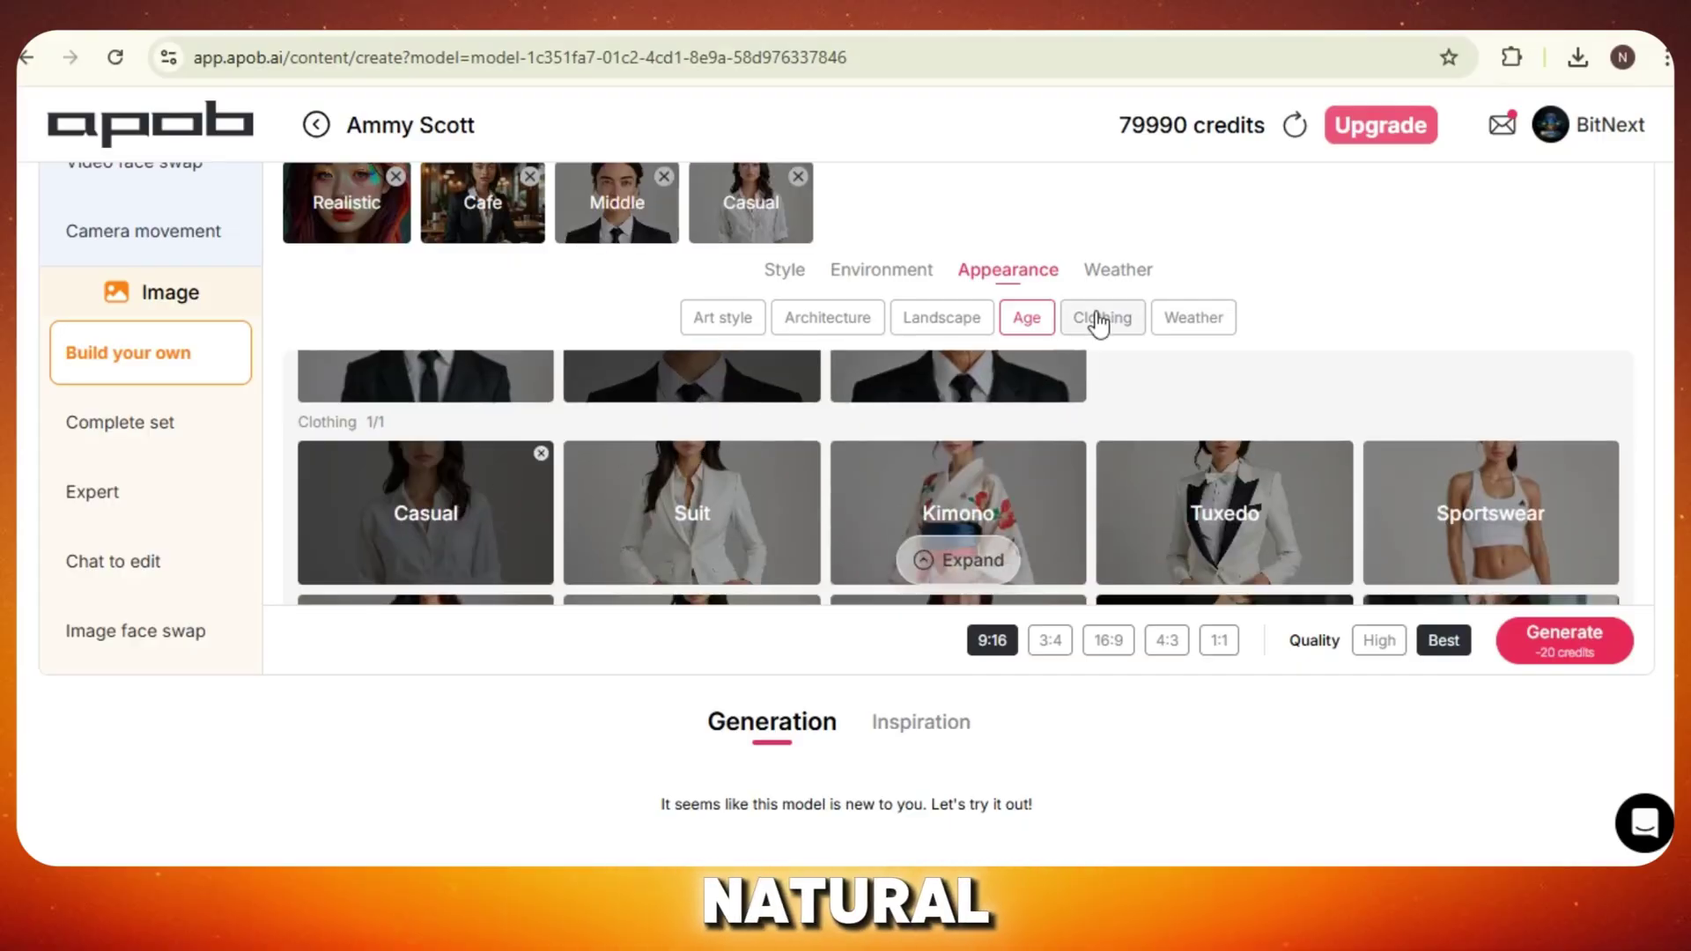
pyautogui.click(1105, 272)
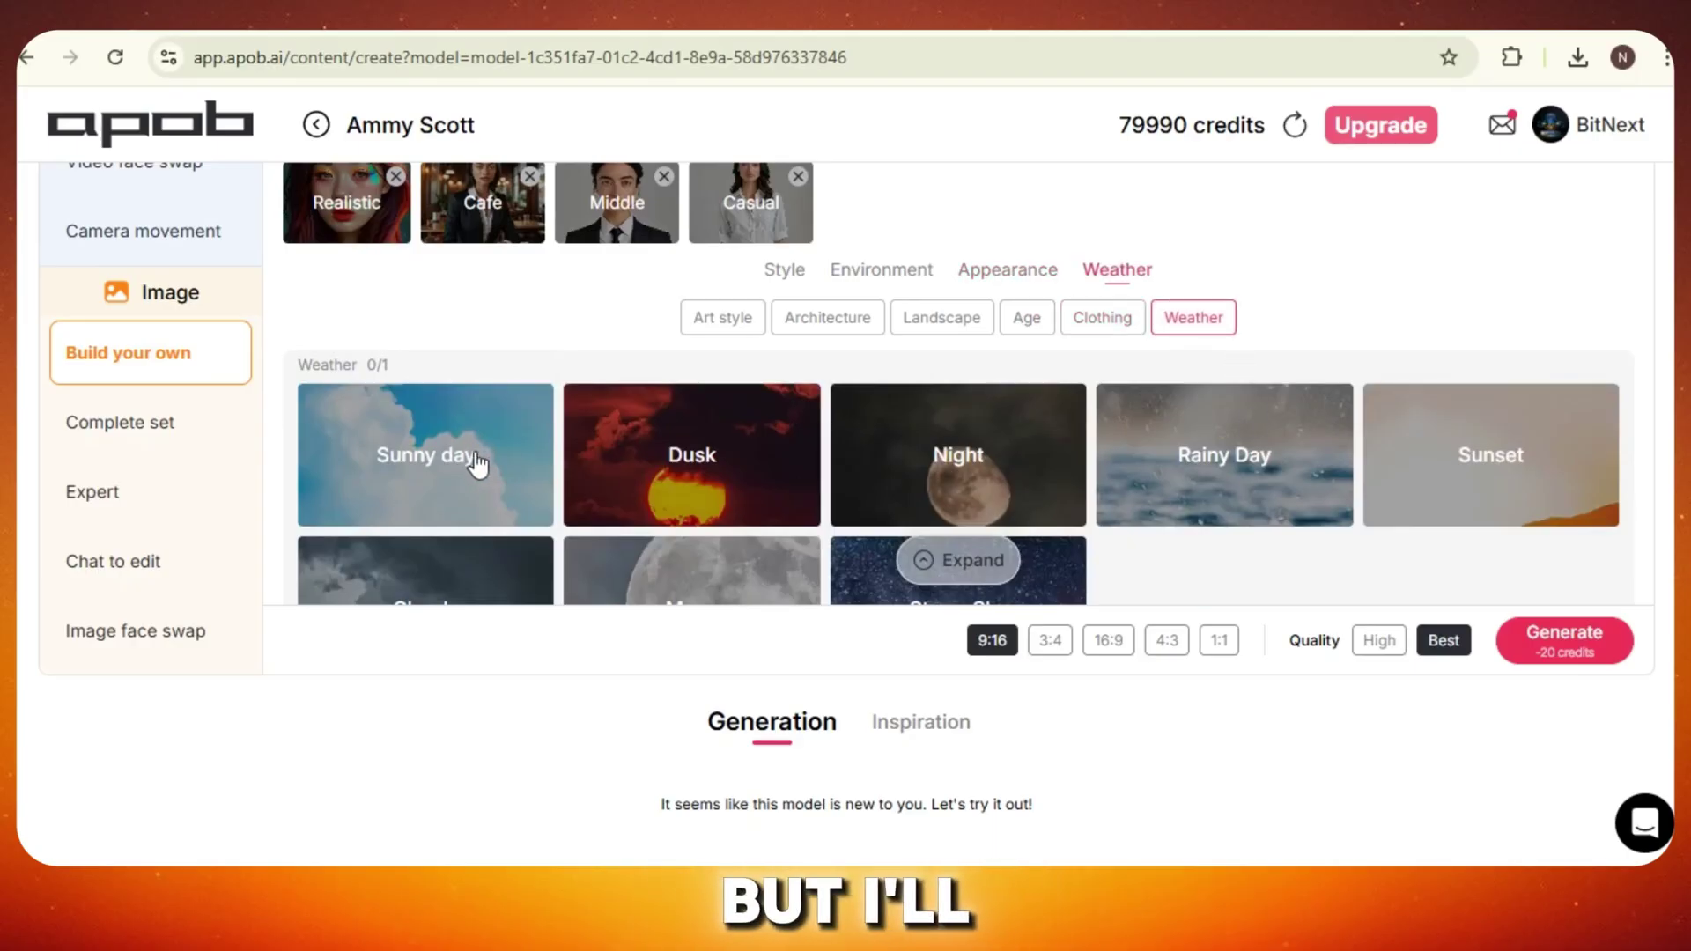
pyautogui.scroll(-2, 1181, 415)
pyautogui.scroll(5, 608, 468)
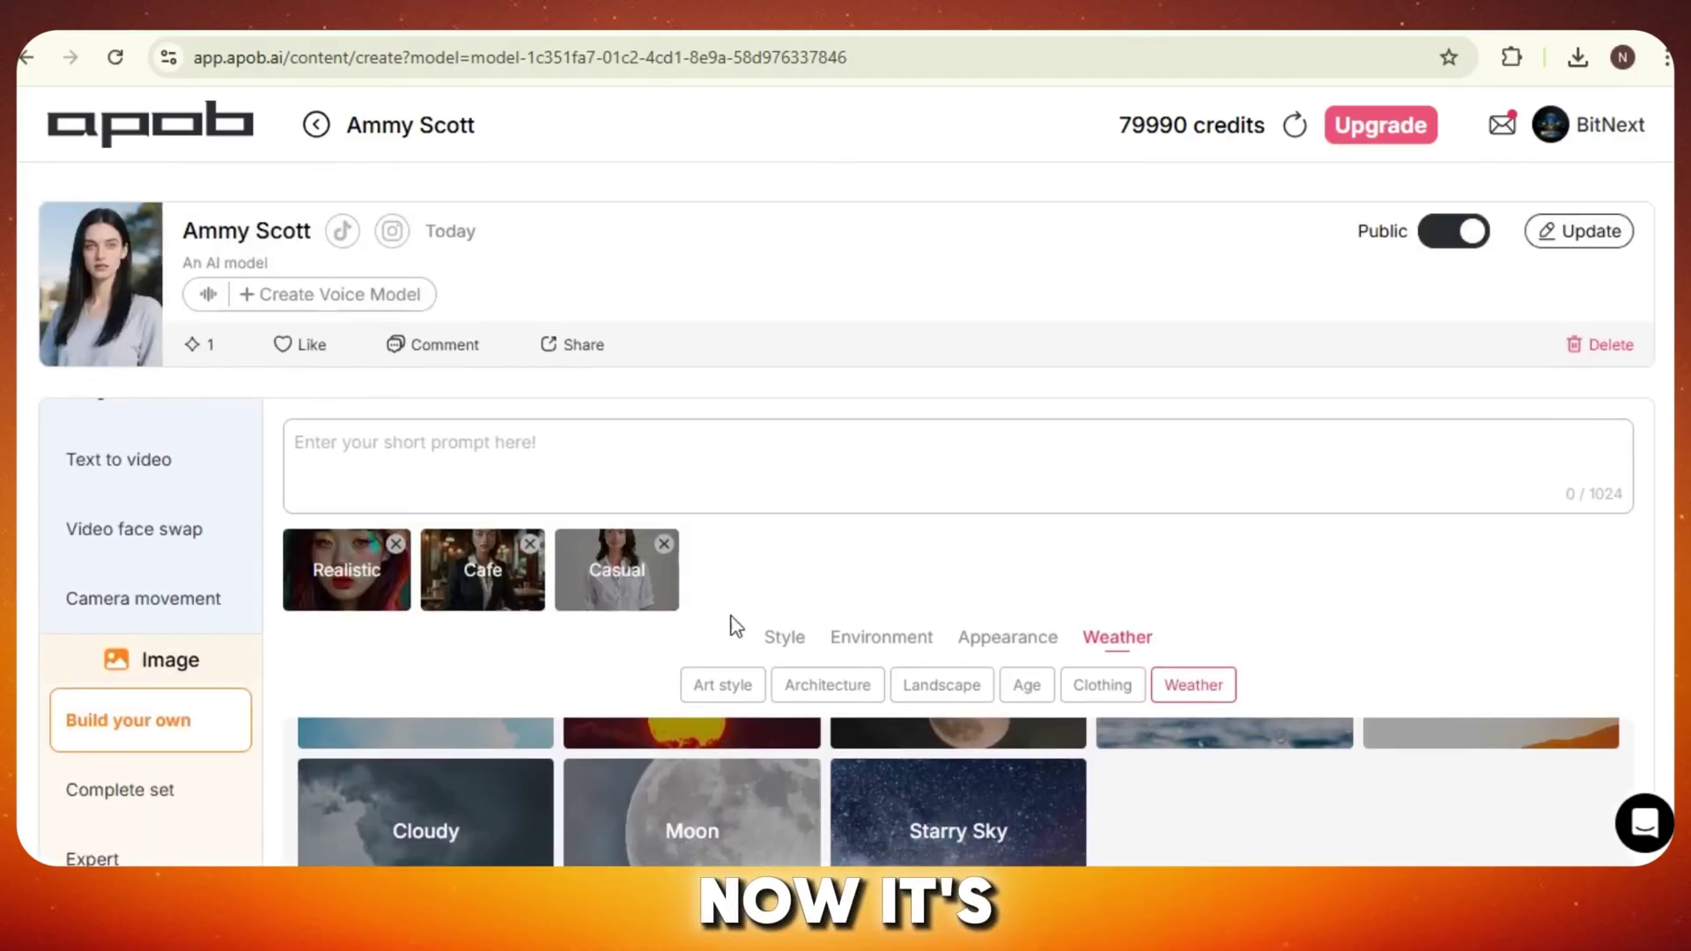
pyautogui.write('Smiling')
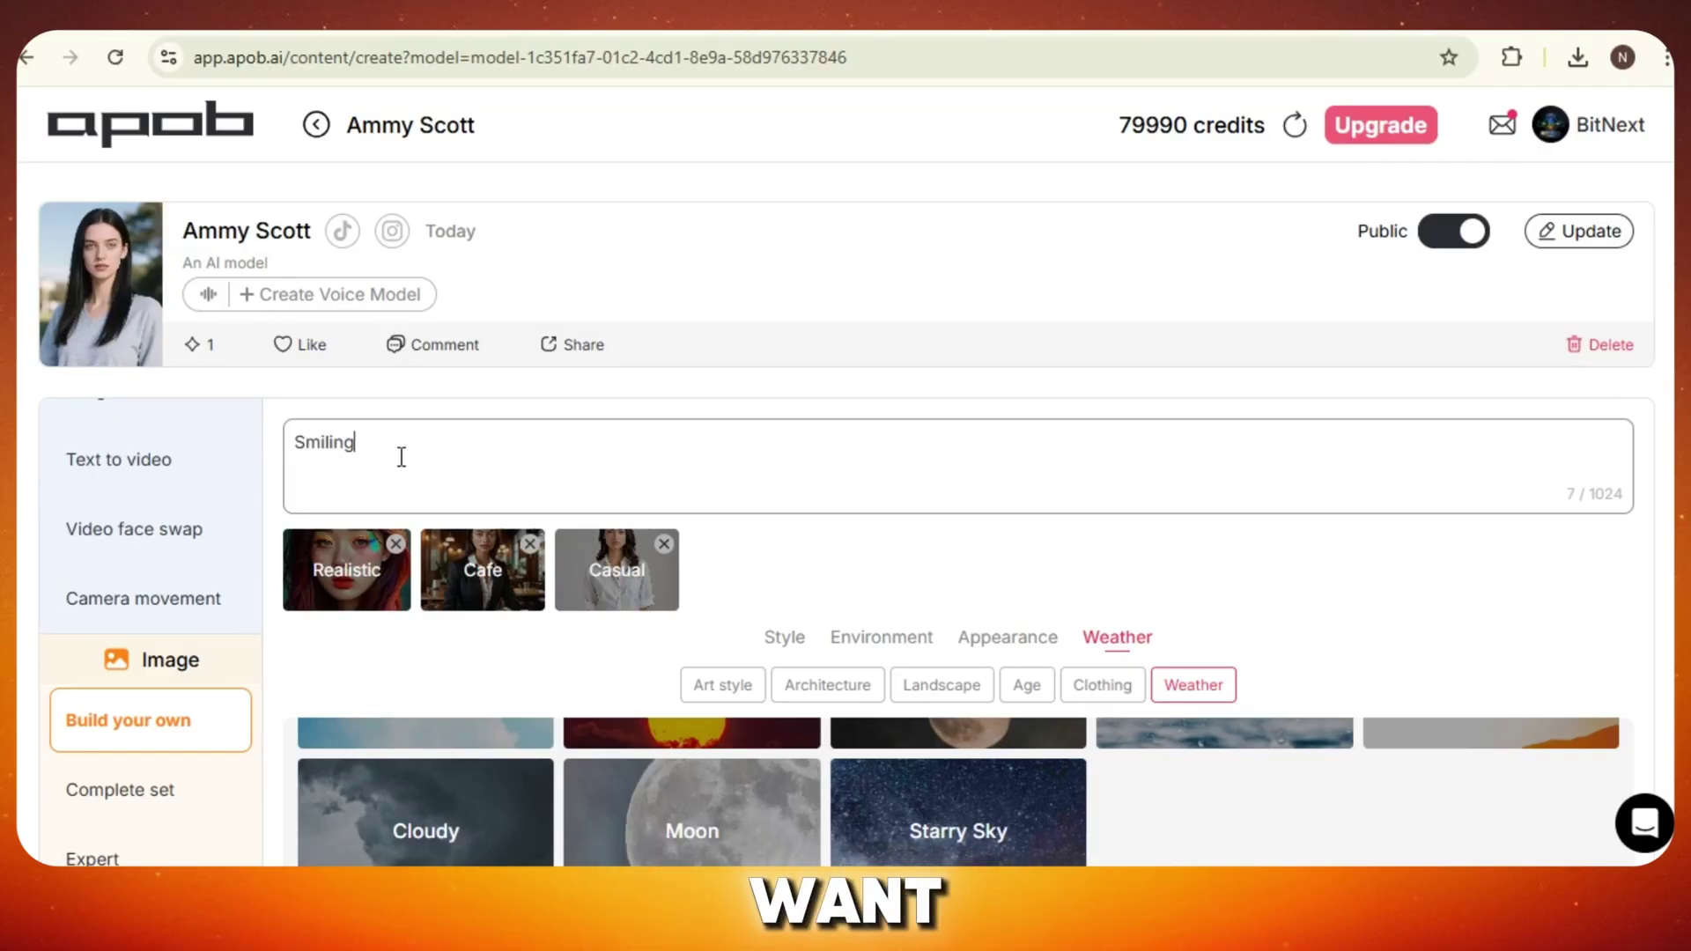
pyautogui.scroll(-4, 1013, 502)
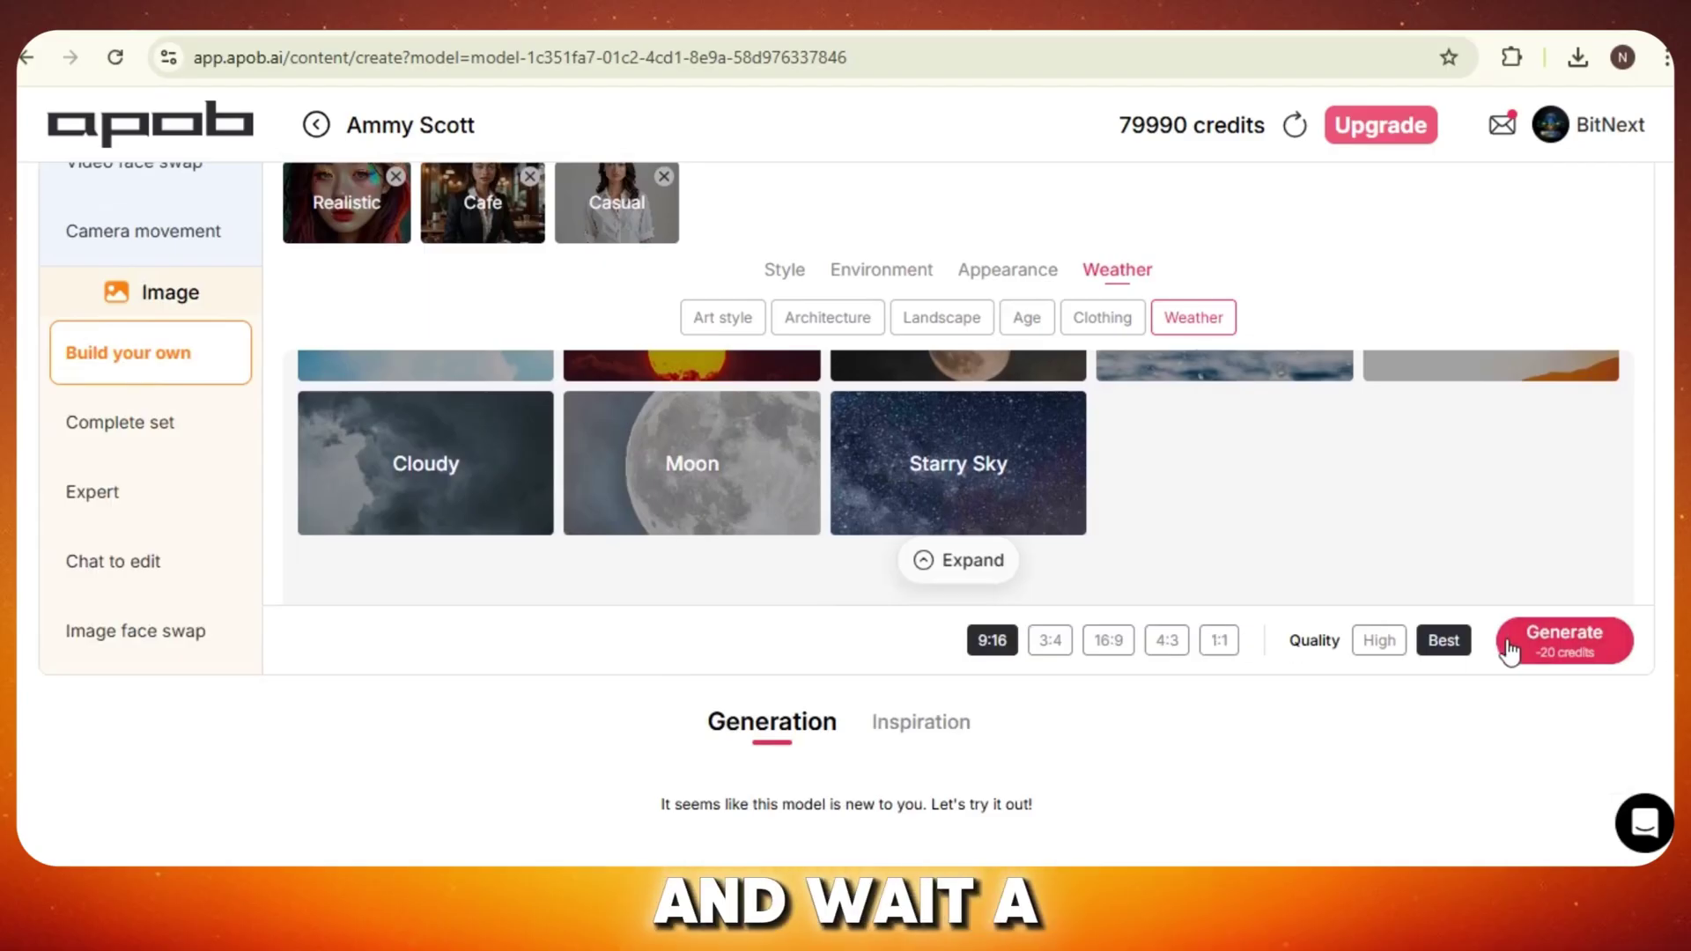
pyautogui.click(1510, 652)
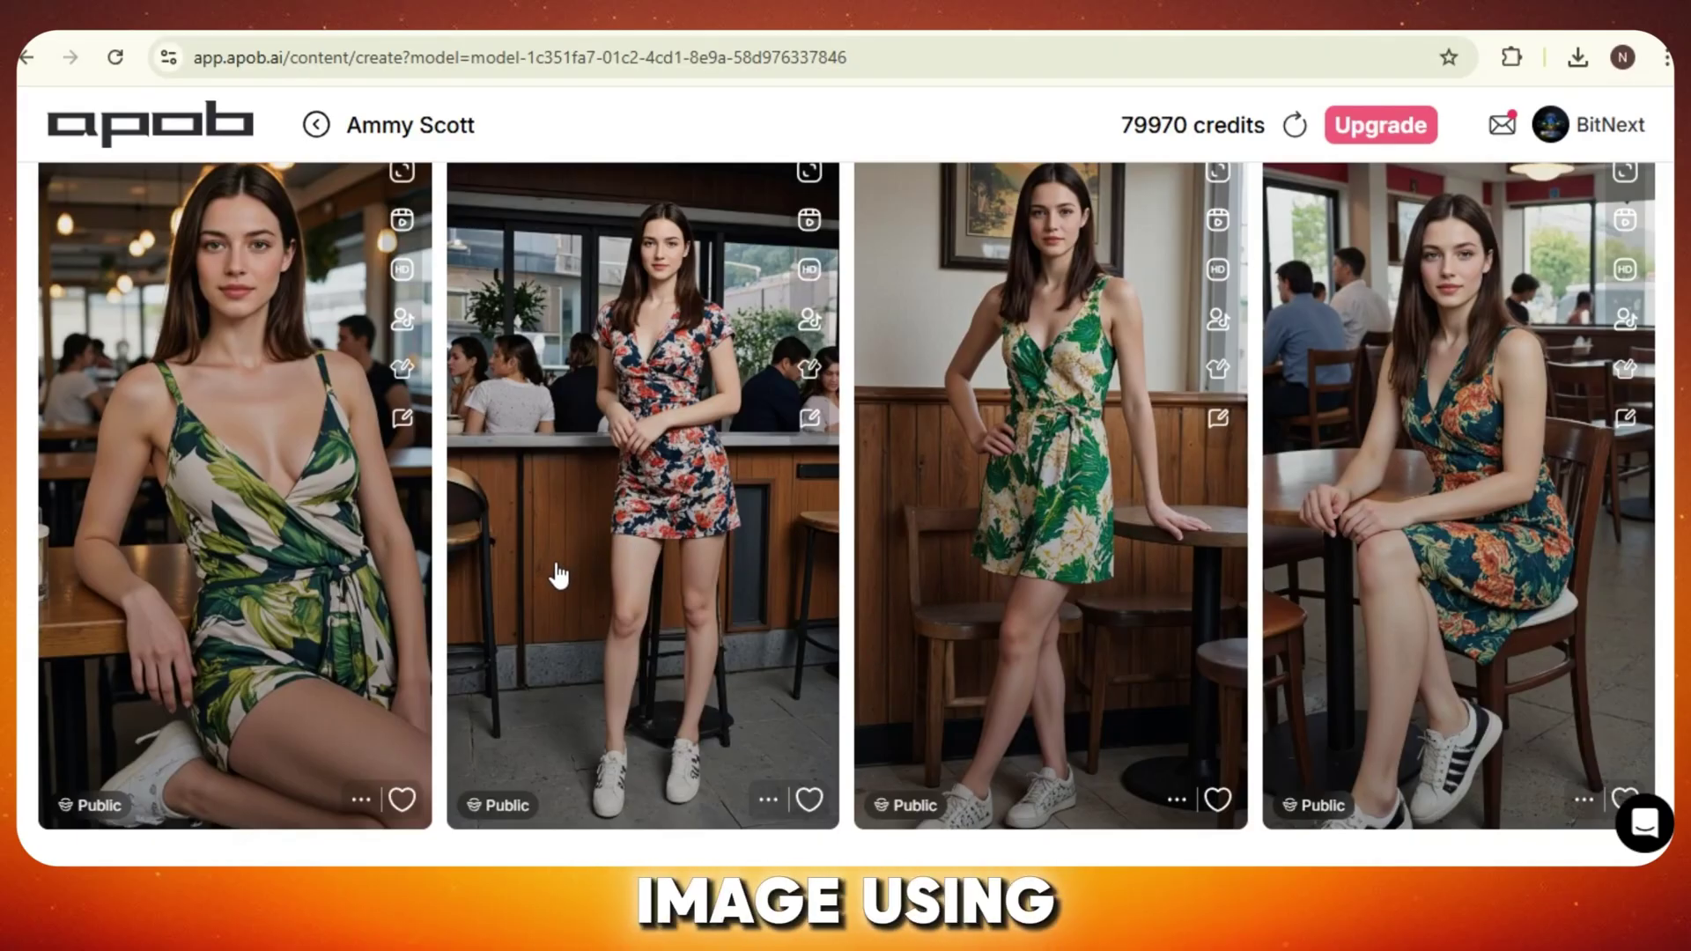
# - Preview the fourth cafe image, upscale the seated image for 24 credits, and view the result
pyautogui.click(1445, 397)
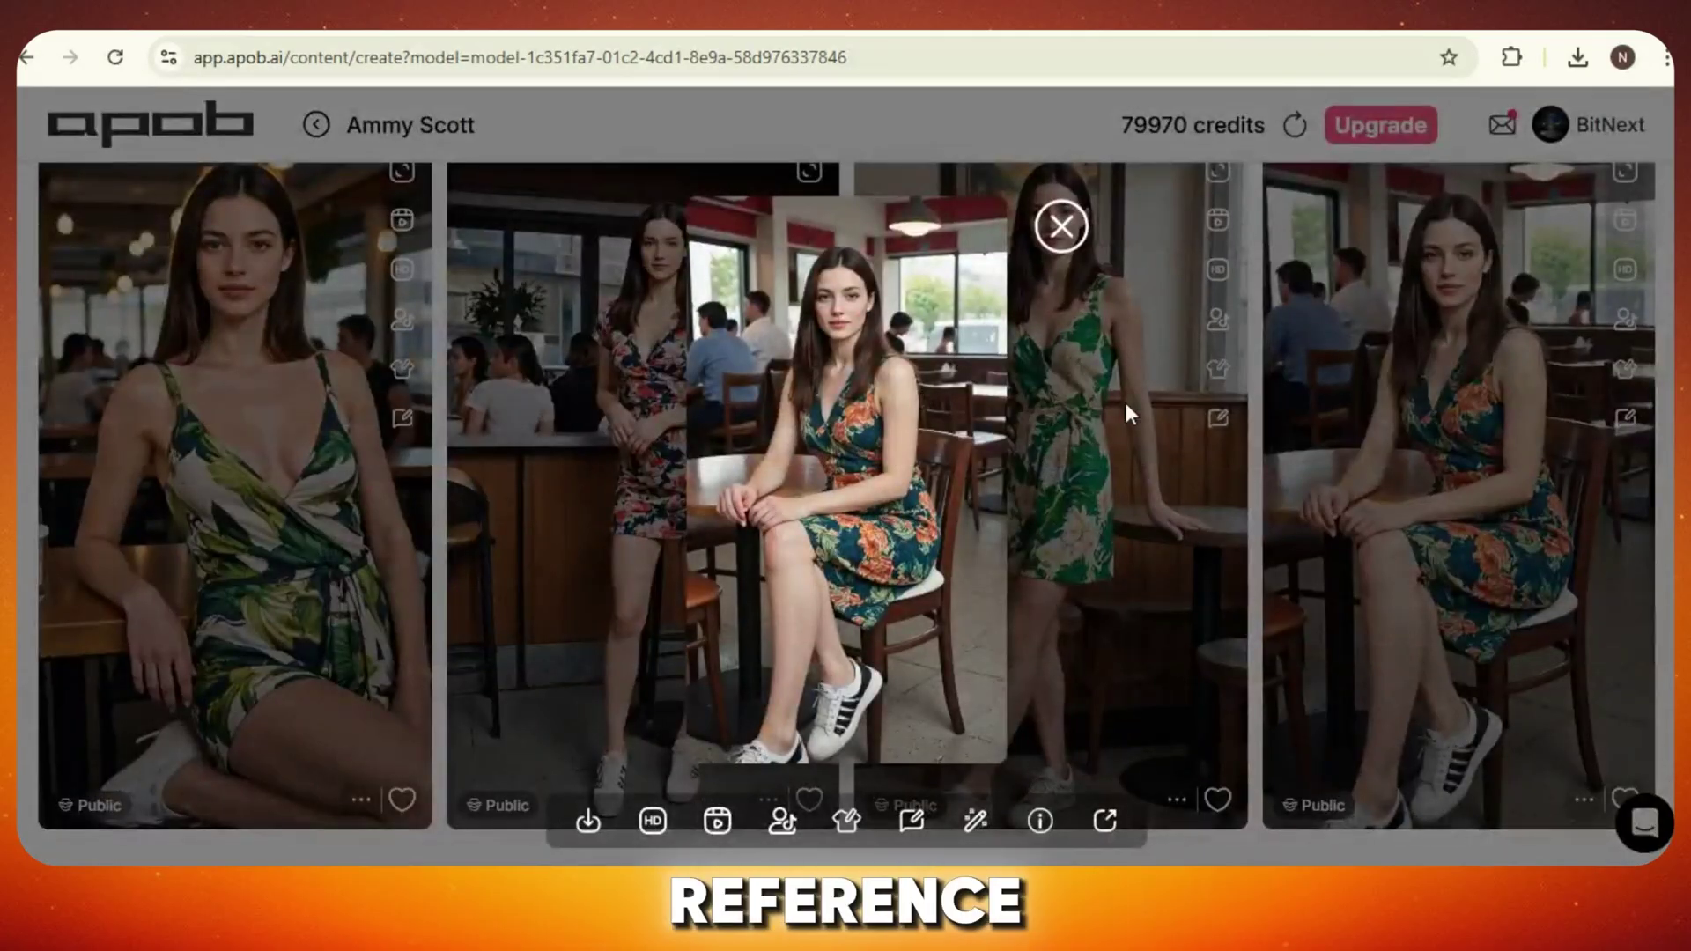
pyautogui.click(1581, 256)
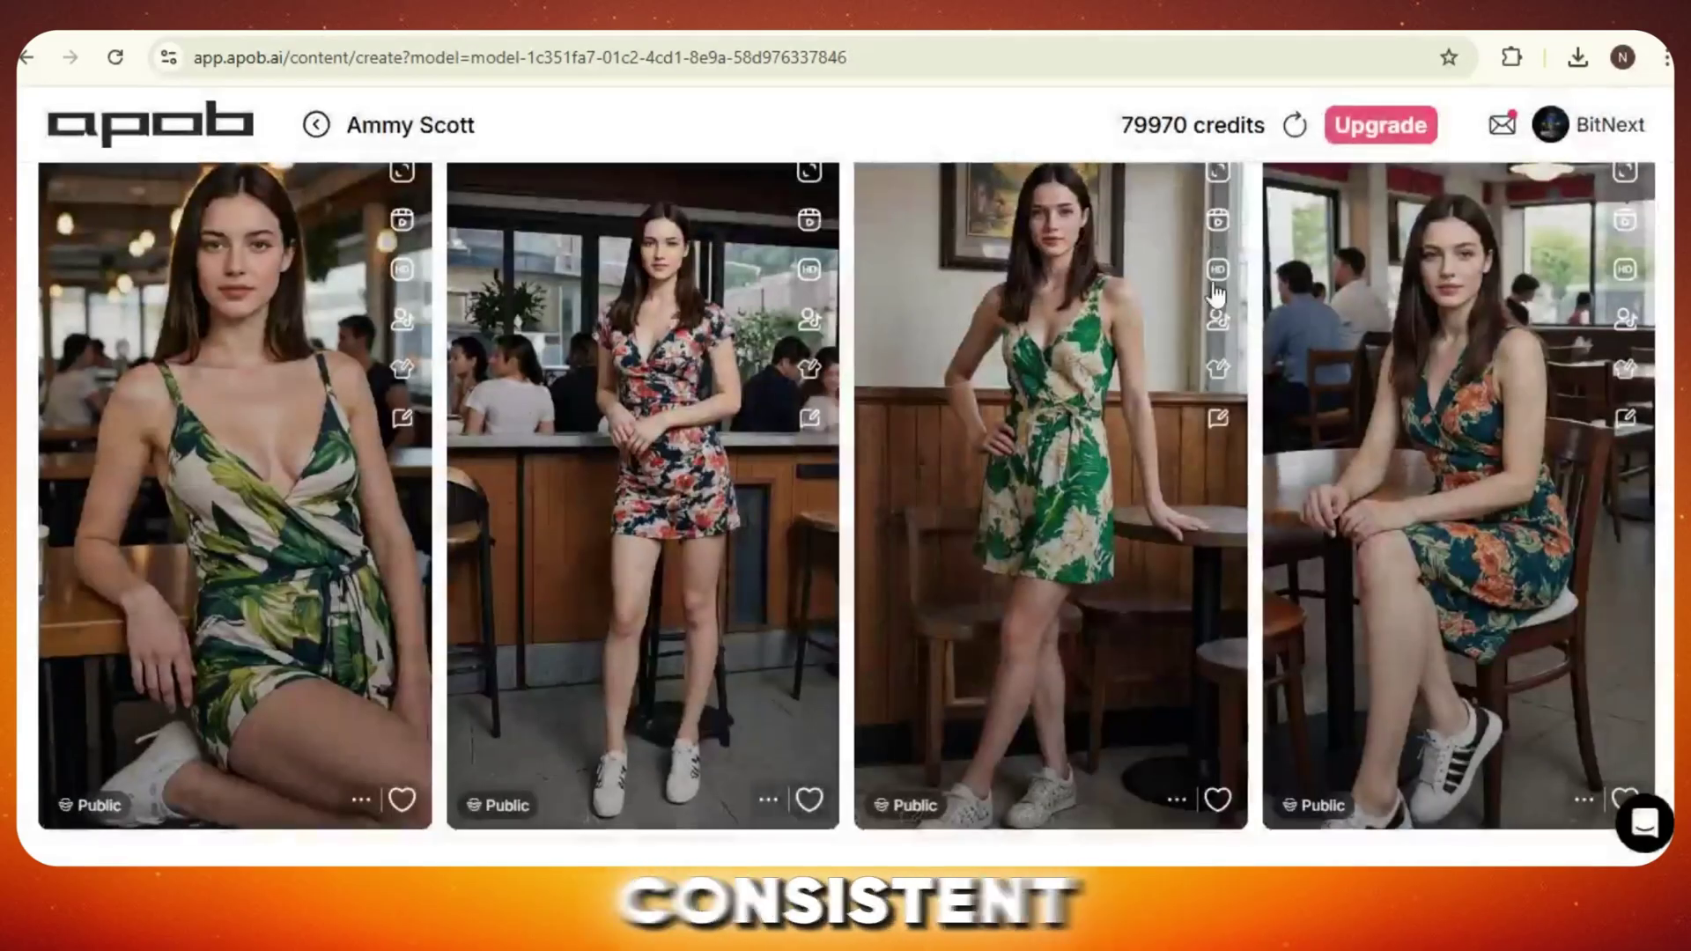
pyautogui.click(1623, 271)
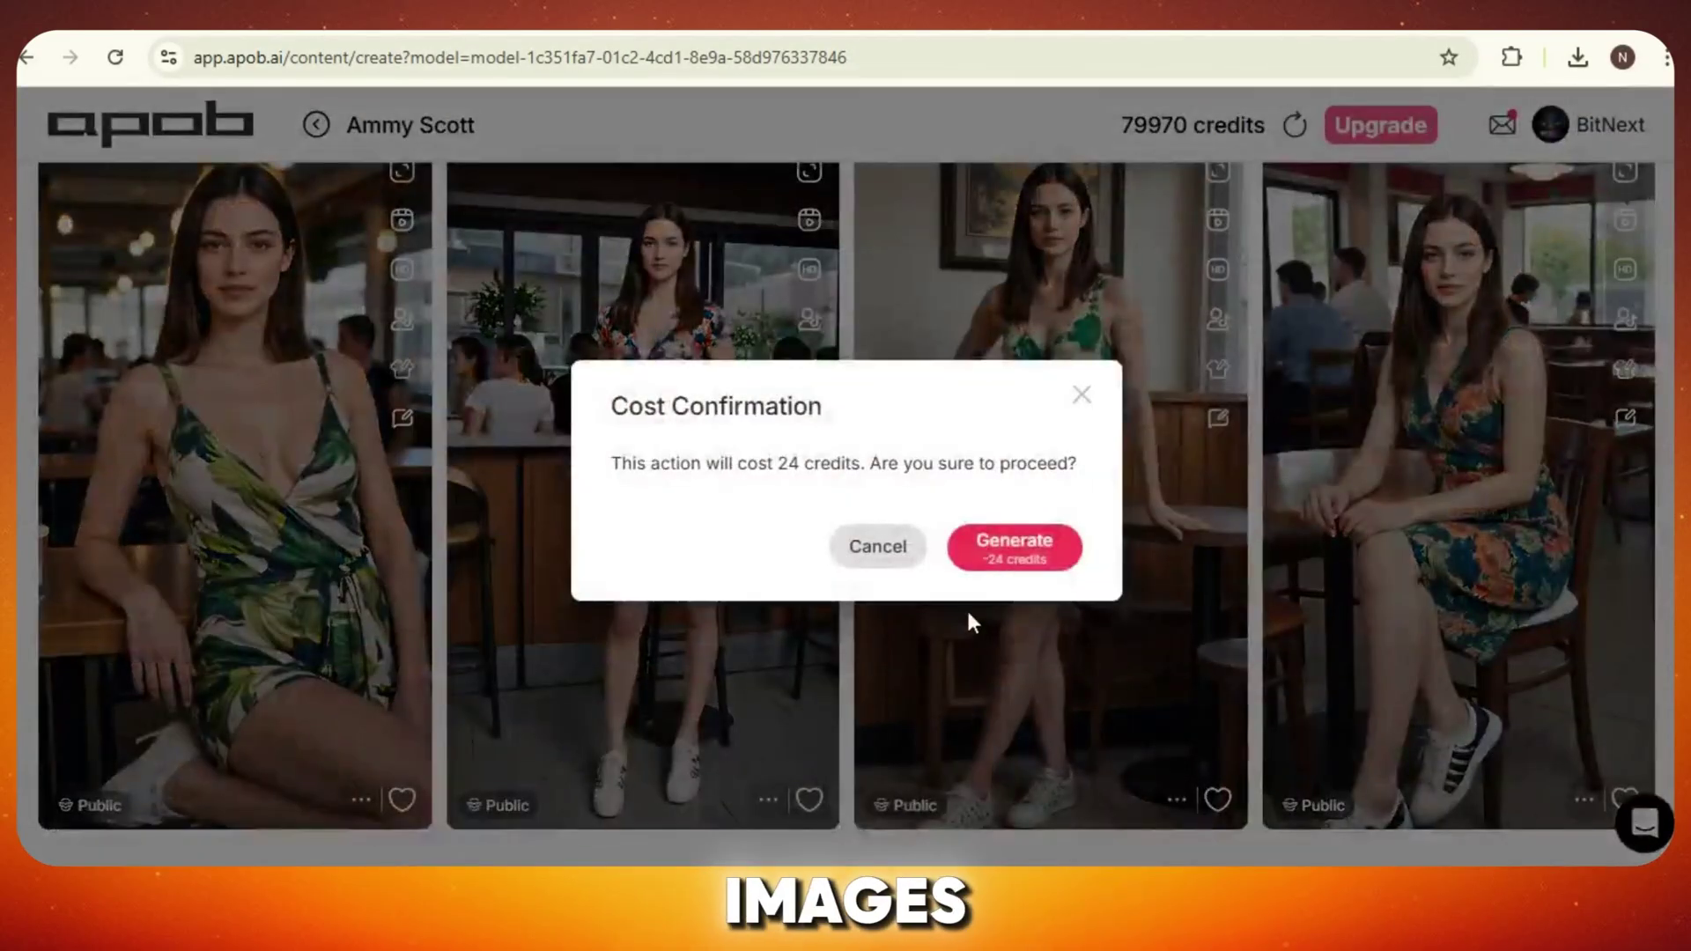
pyautogui.click(984, 546)
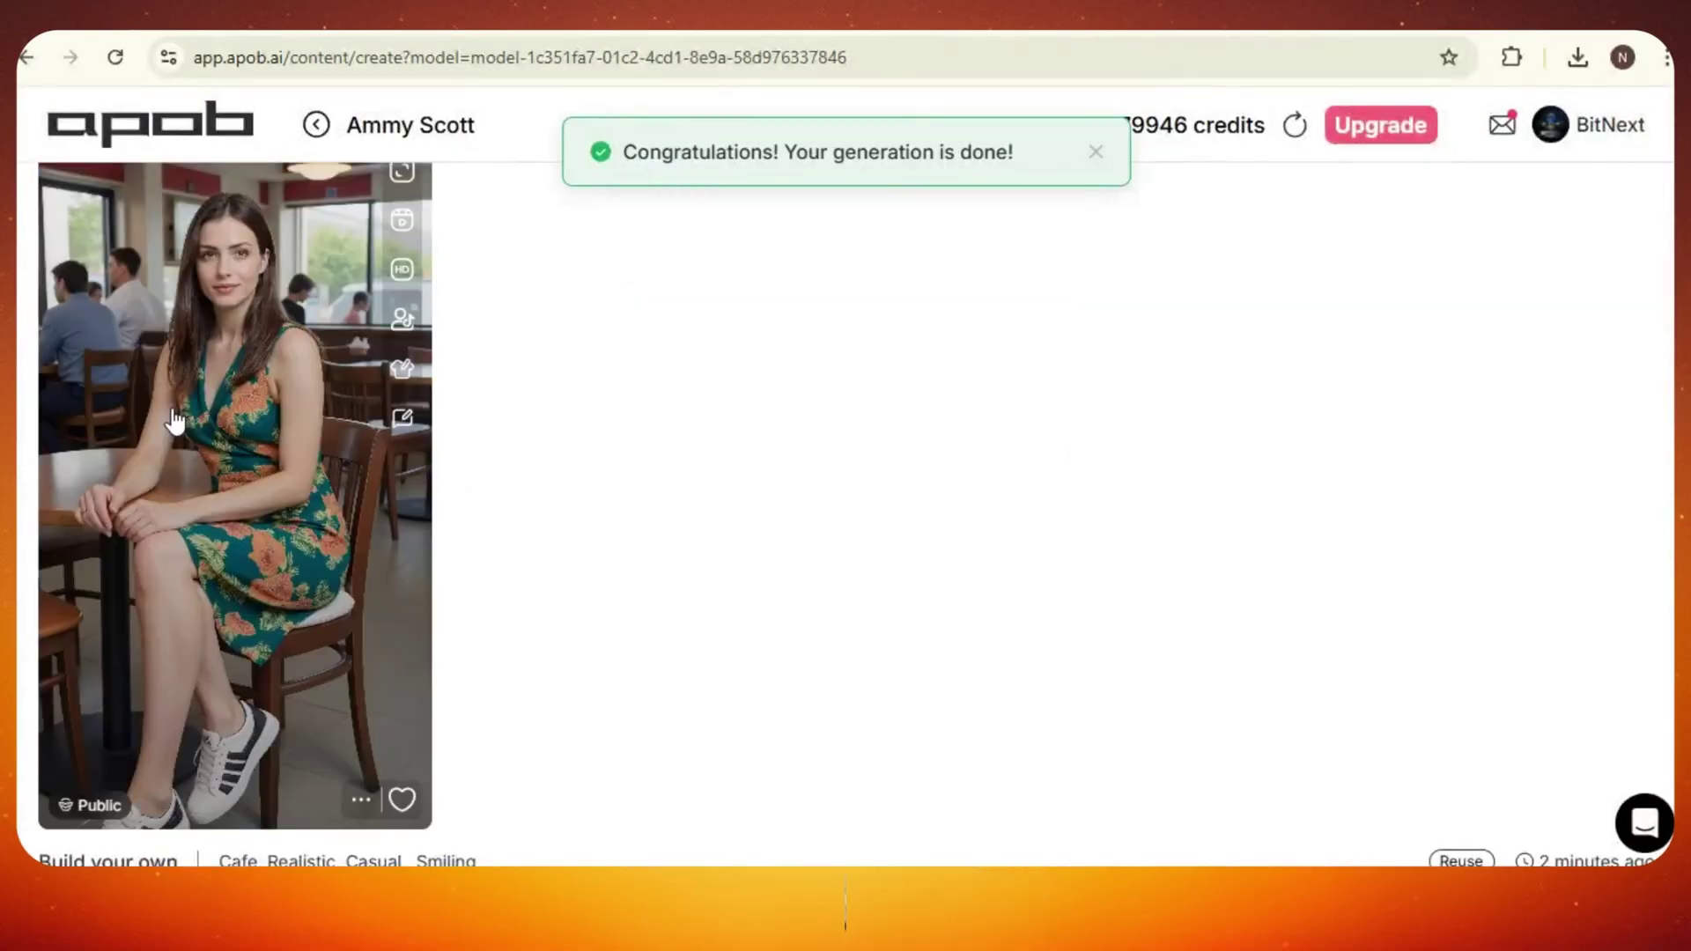
pyautogui.click(187, 356)
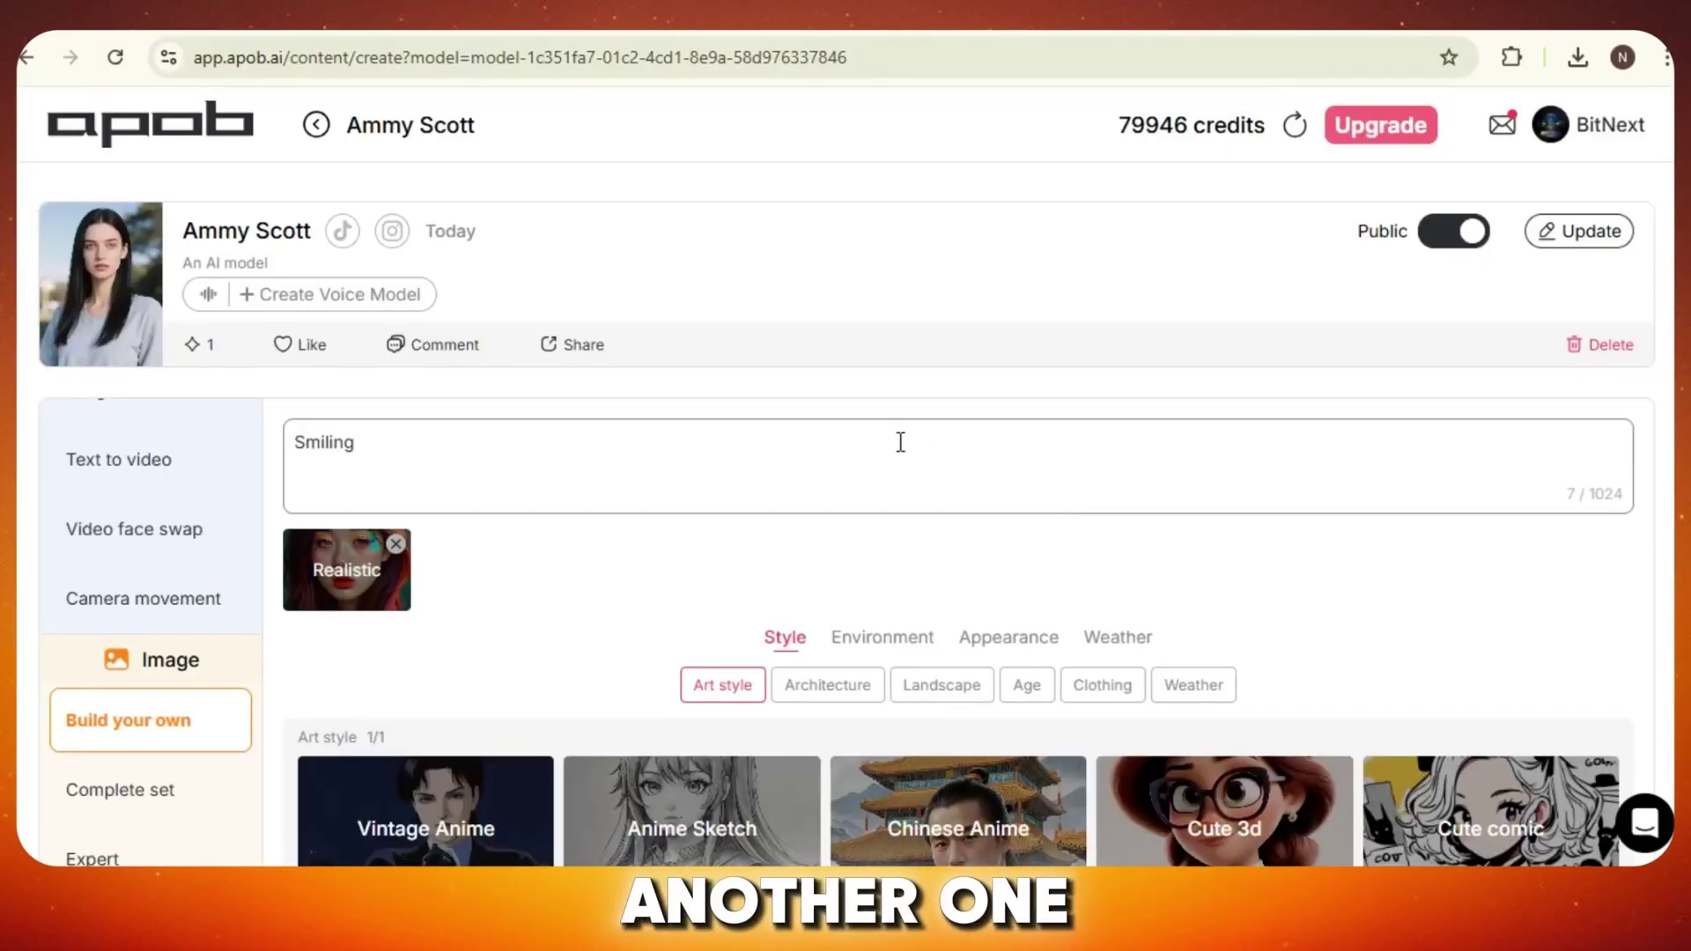
# - Switch the background to Gym, add Sportswear, and generate four new gym images
pyautogui.scroll(-4, 1228, 568)
pyautogui.scroll(-5, 704, 494)
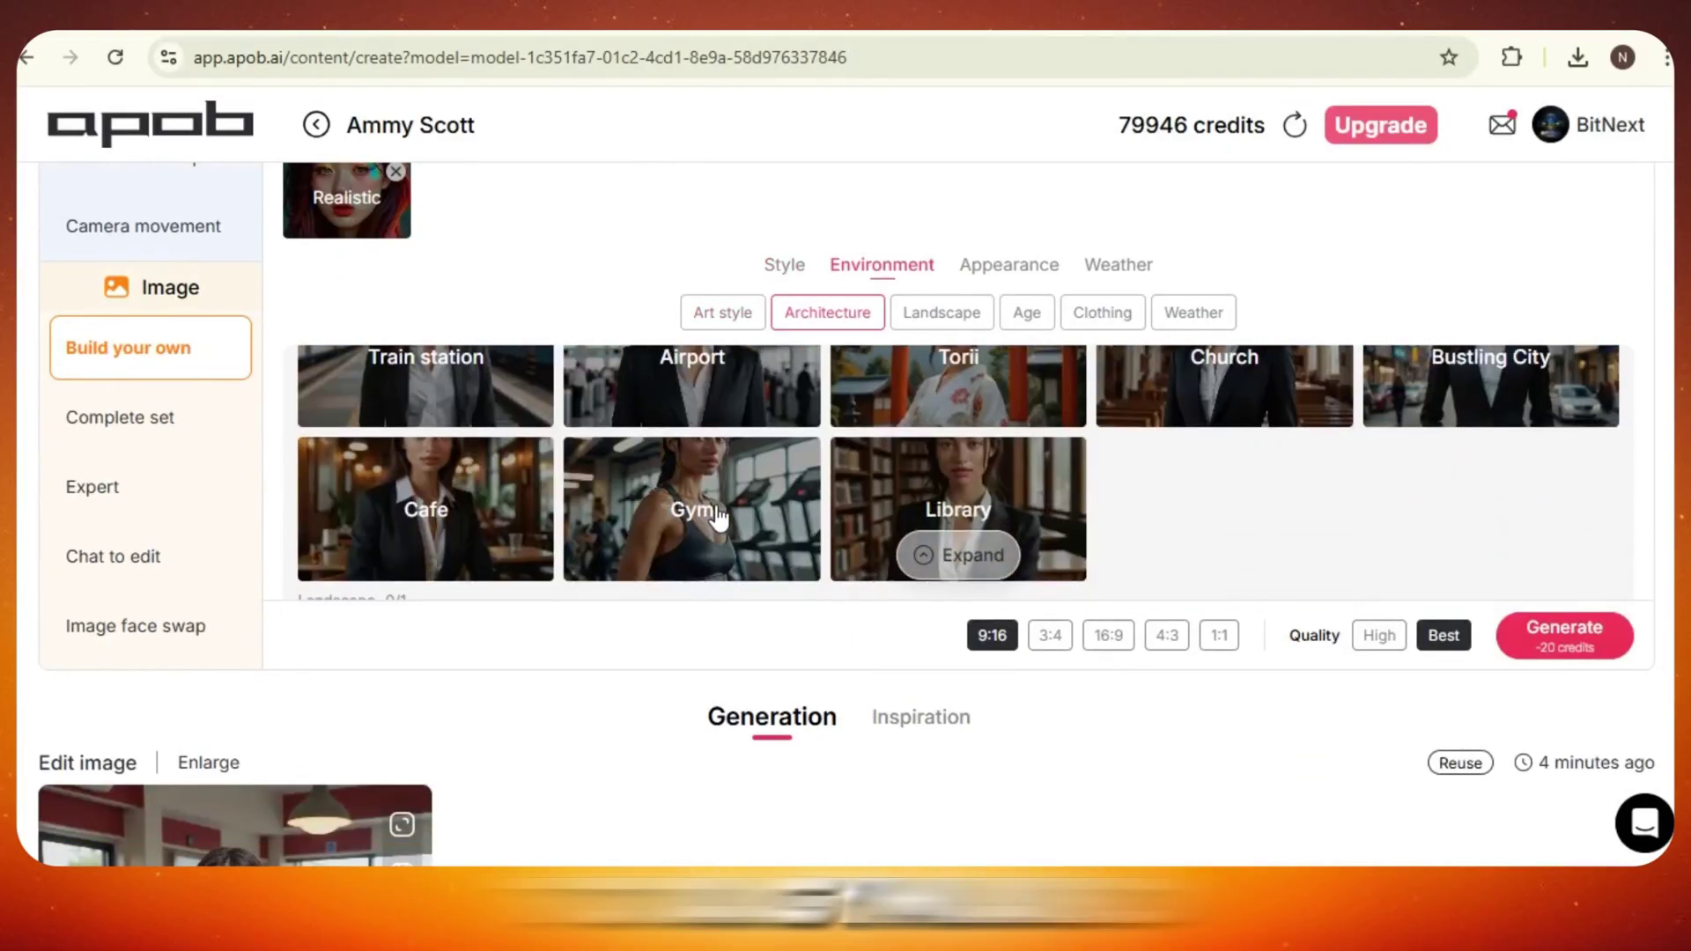
pyautogui.click(717, 518)
pyautogui.scroll(-3, 838, 483)
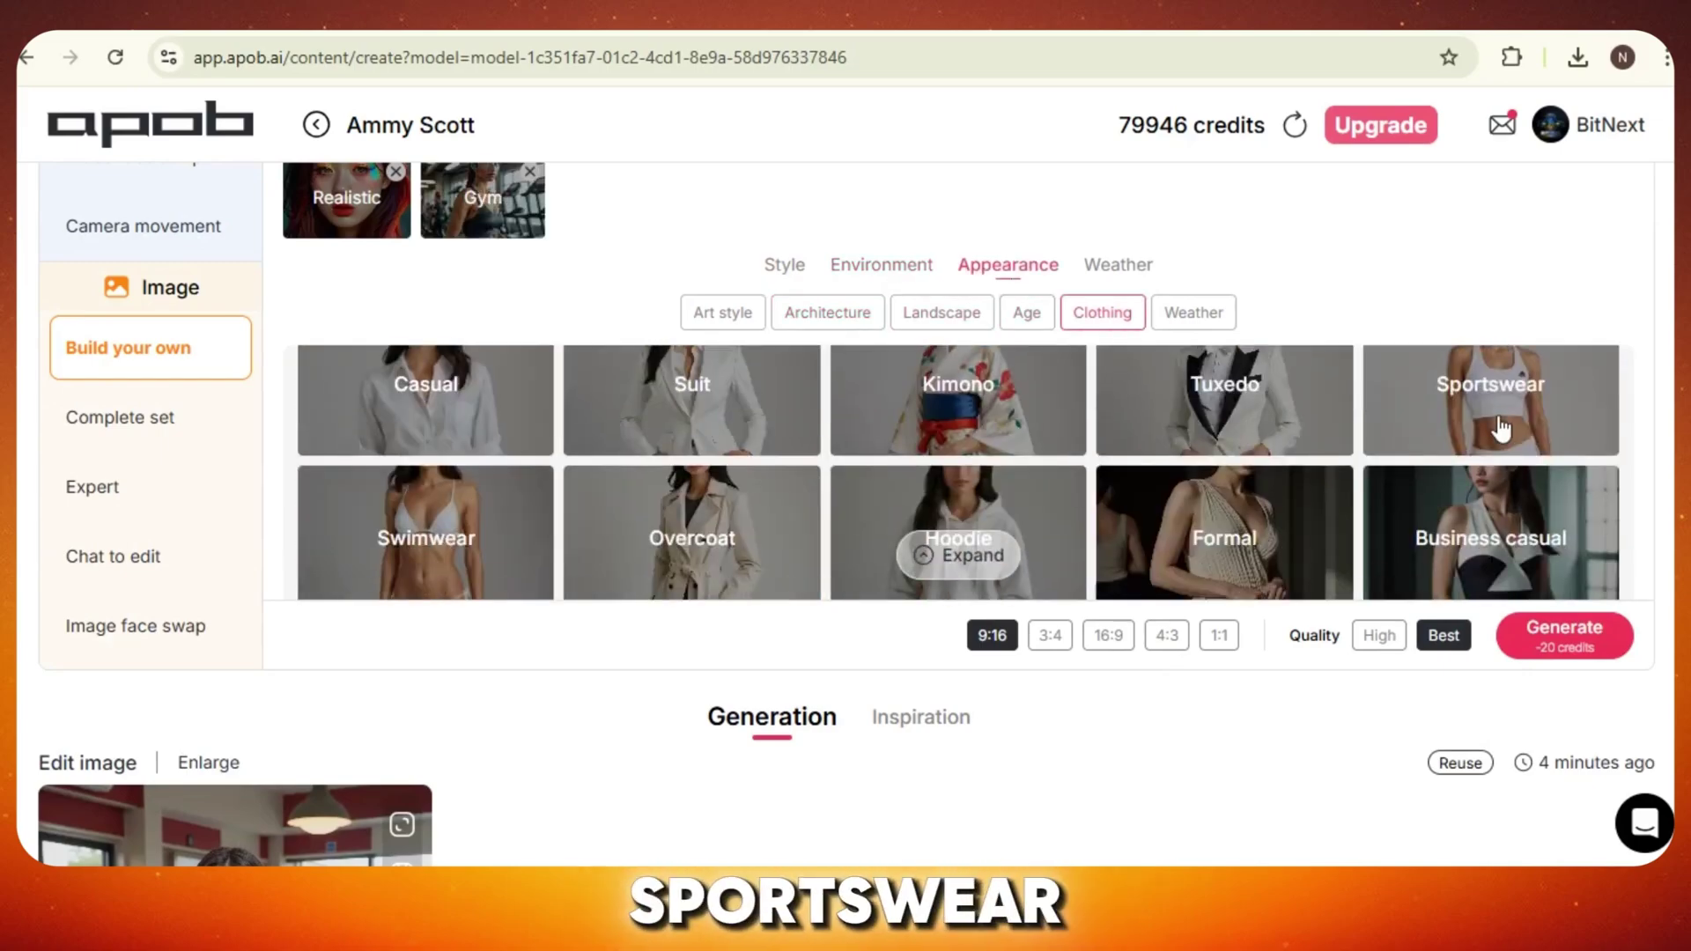
pyautogui.click(1498, 430)
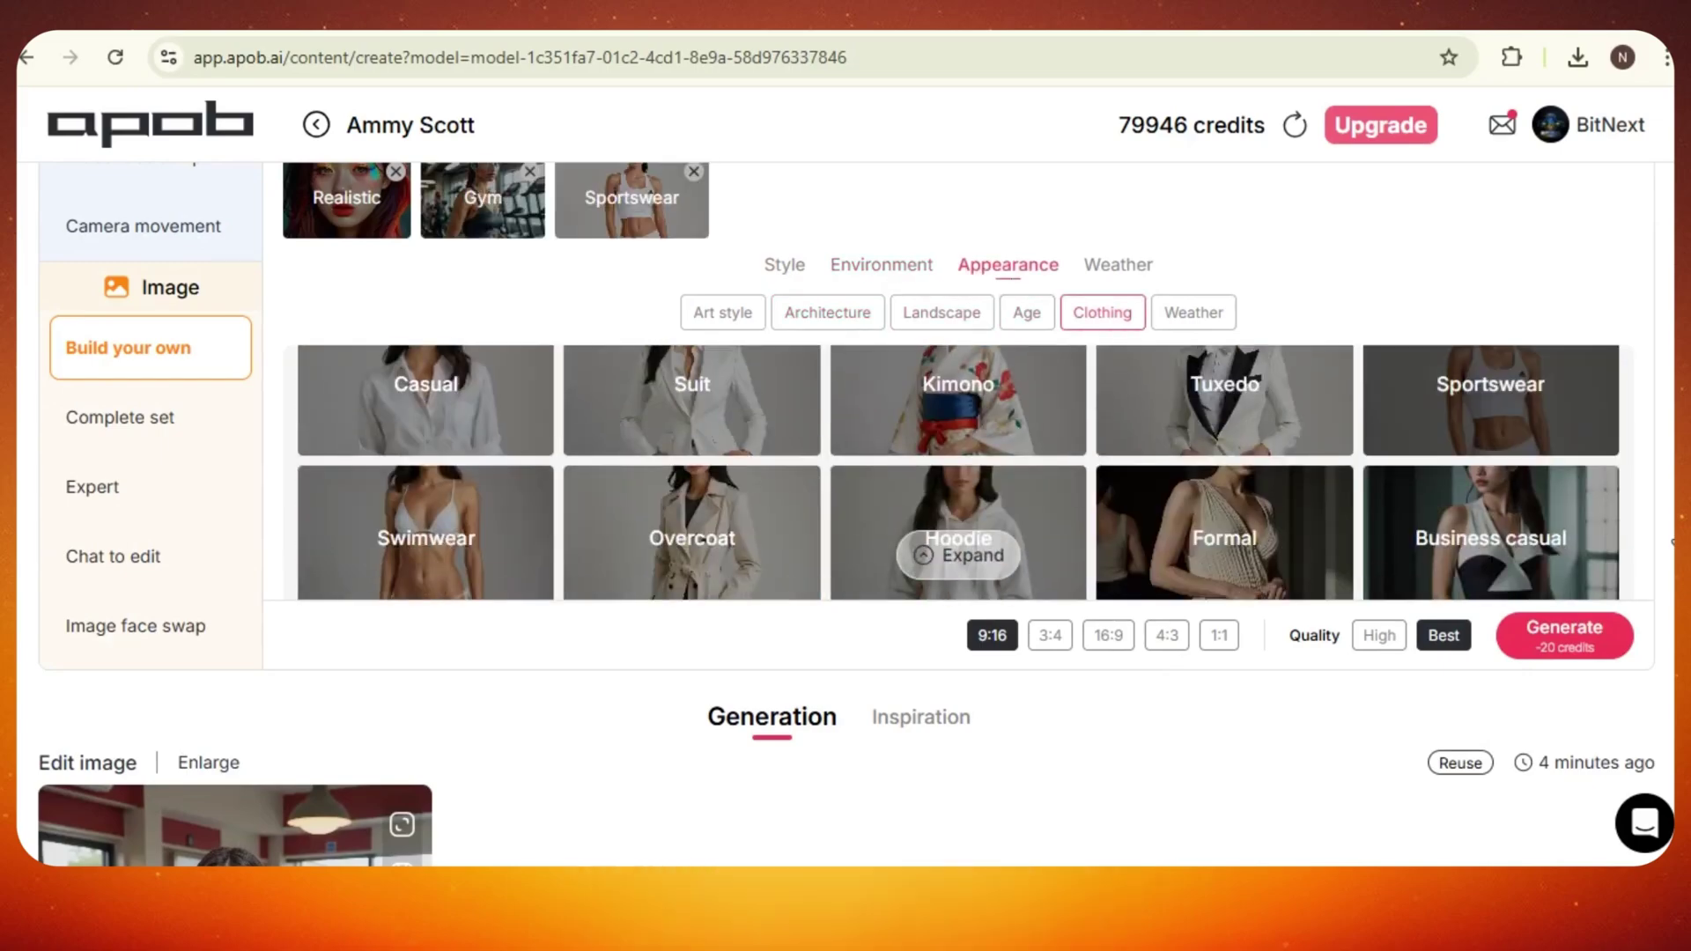
pyautogui.click(1548, 649)
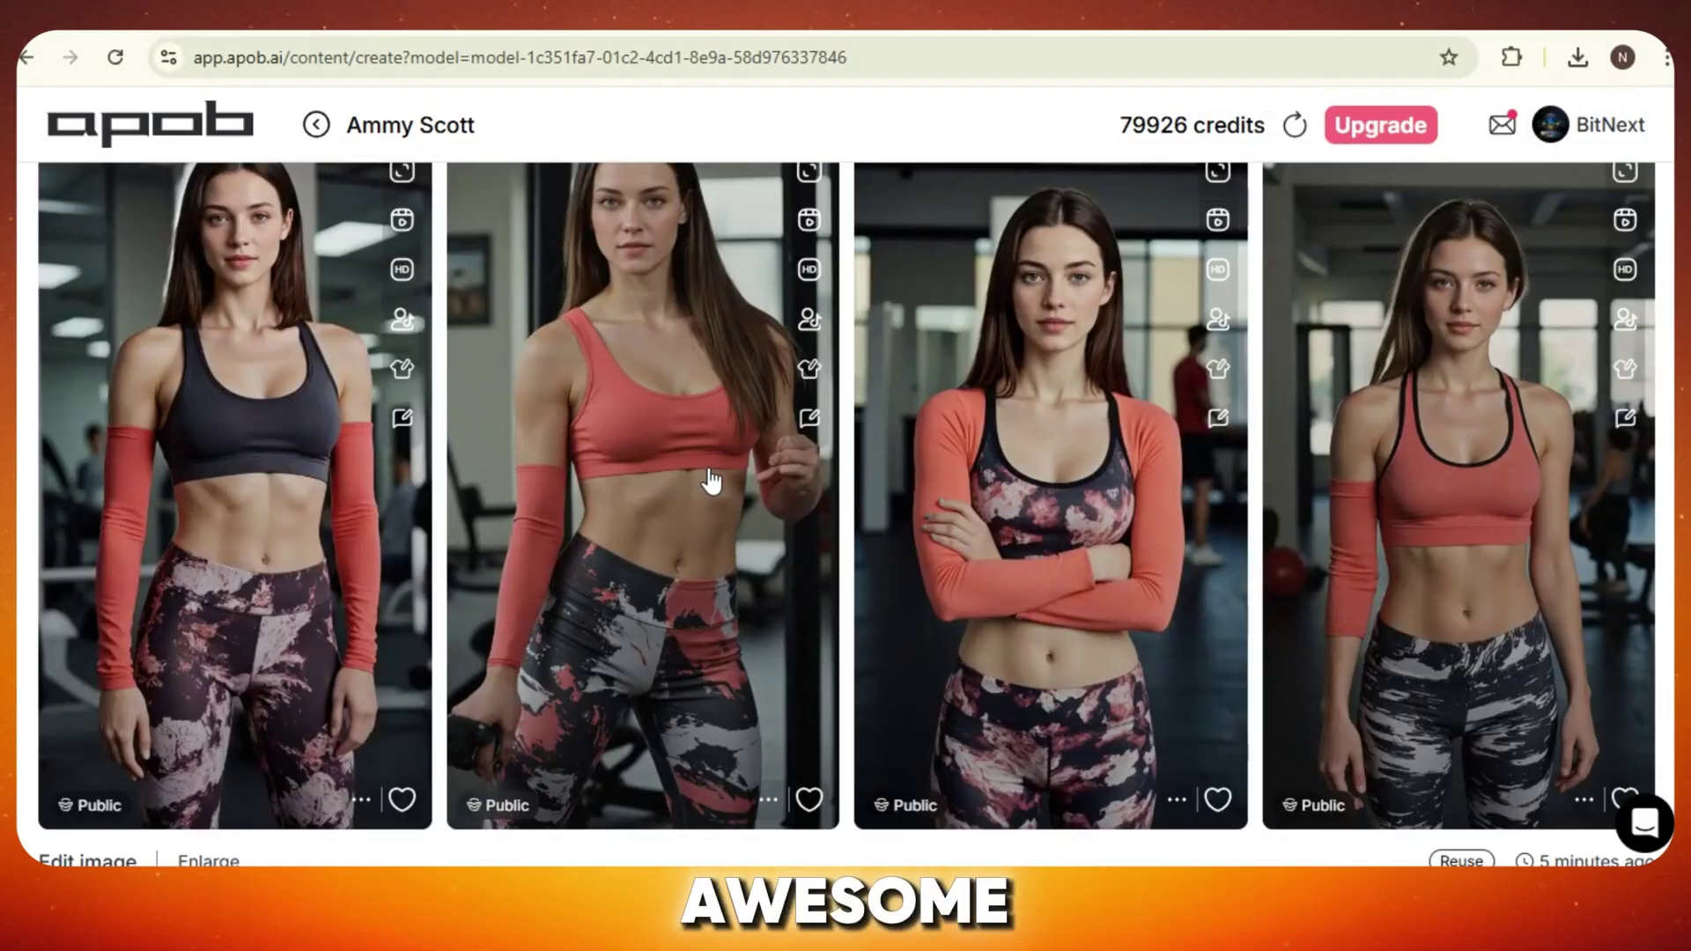
pyautogui.scroll(2, 711, 480)
pyautogui.scroll(-2, 652, 423)
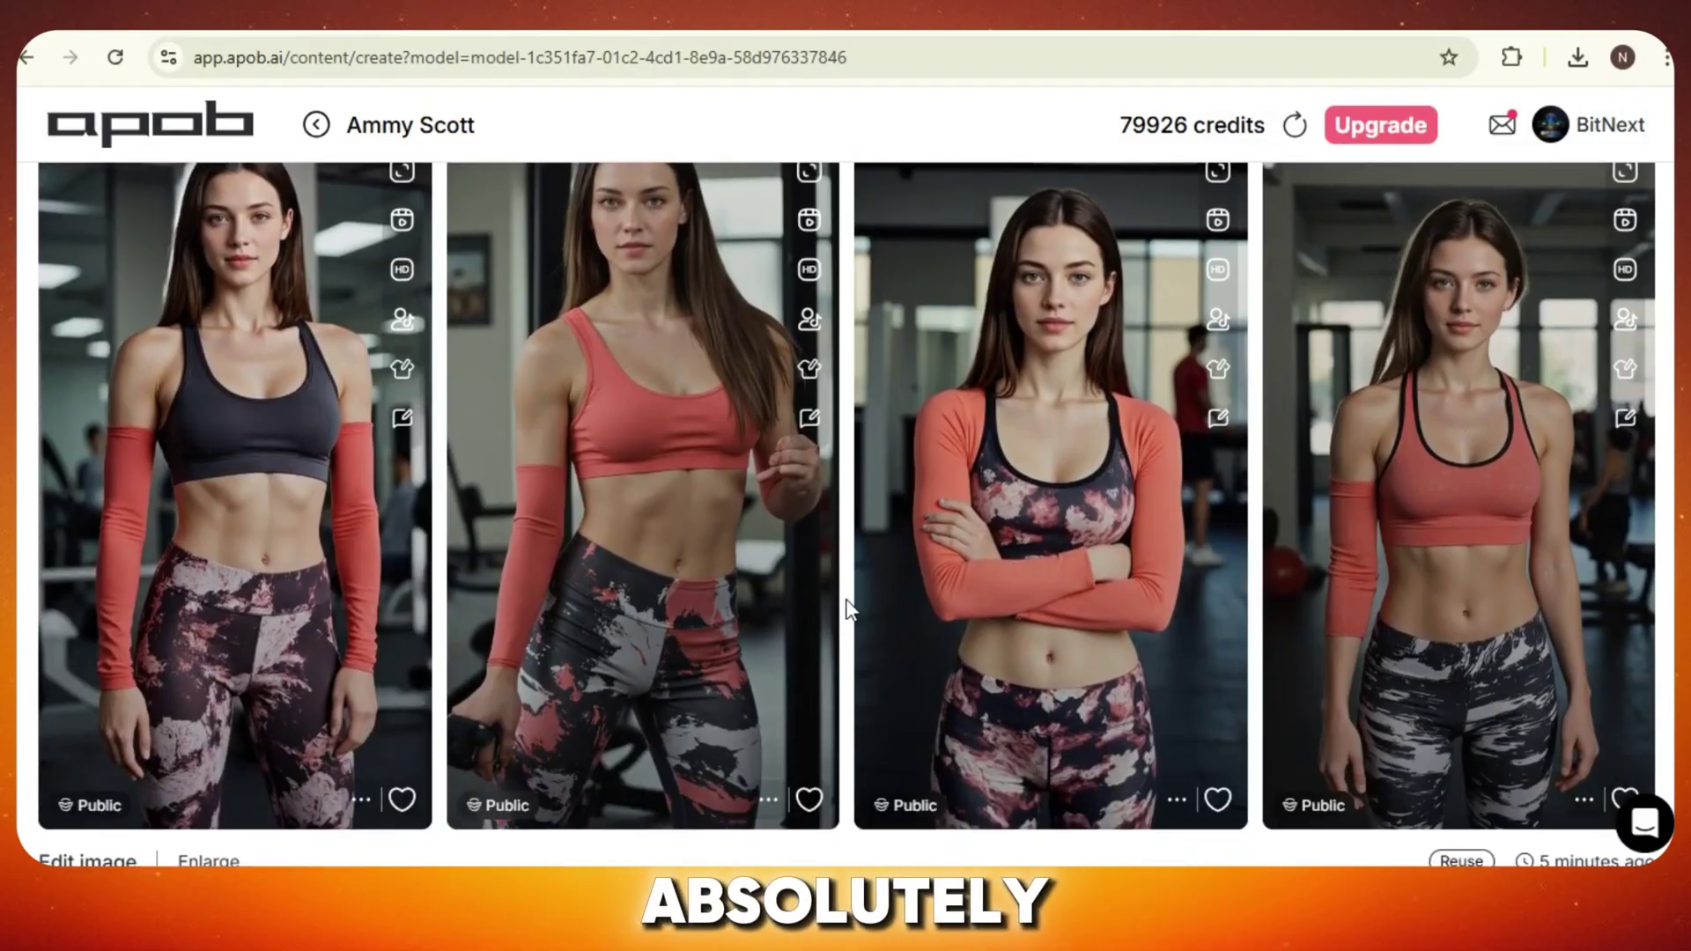
pyautogui.scroll(5, 295, 779)
pyautogui.scroll(-5, 679, 555)
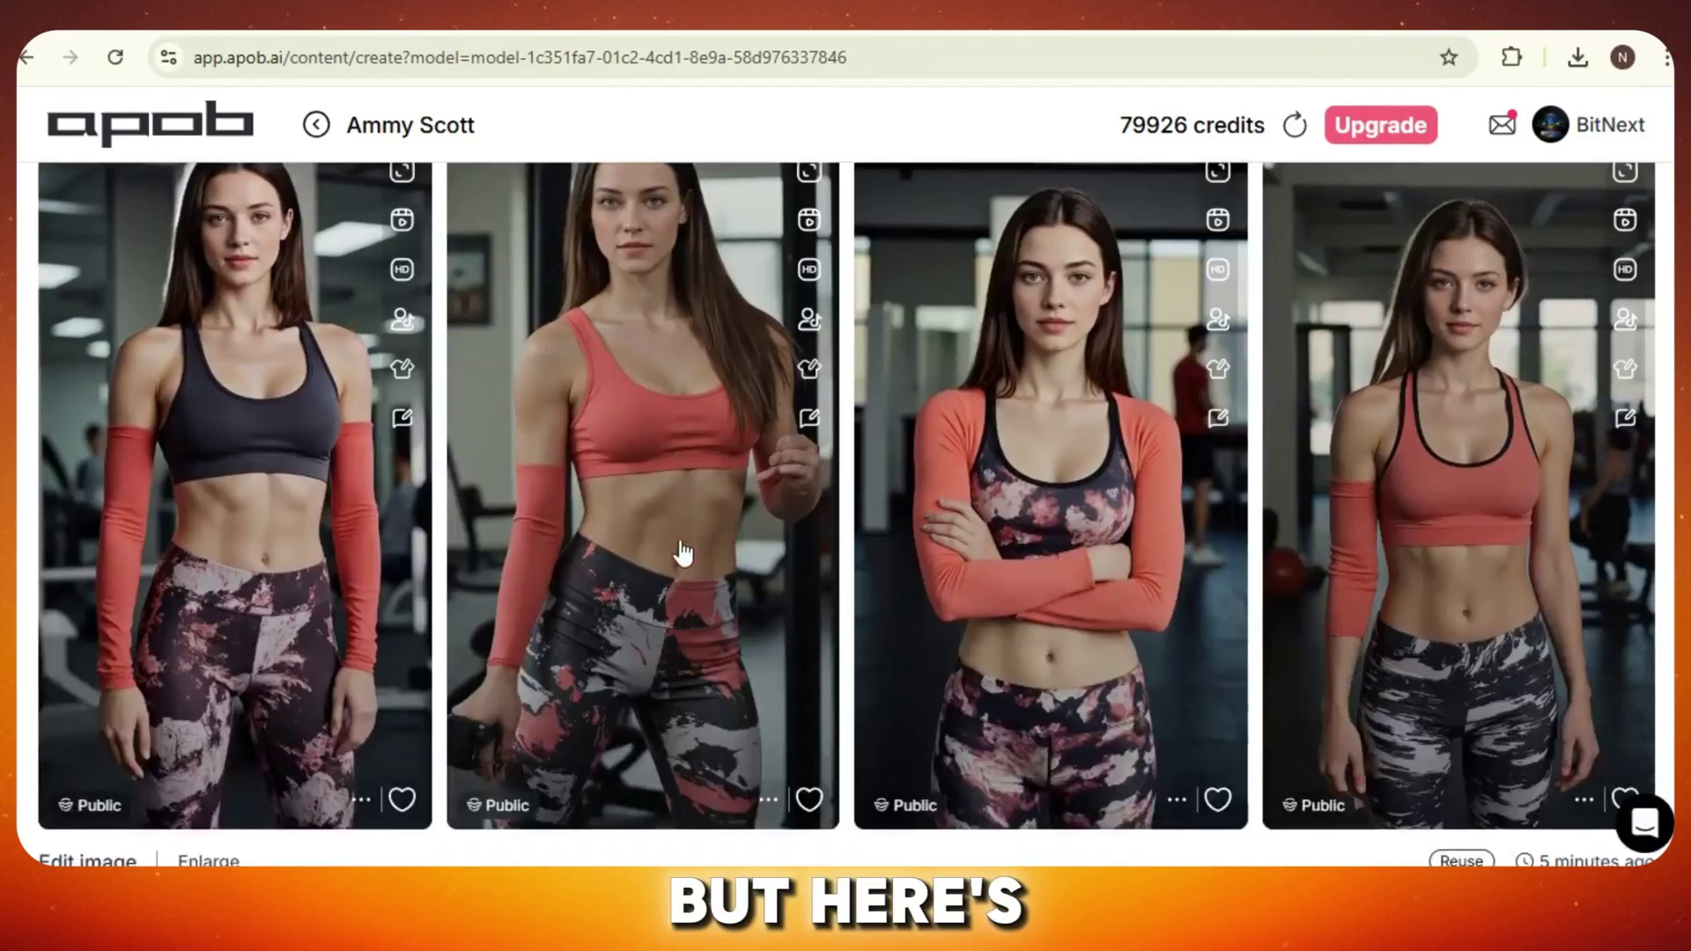
pyautogui.scroll(-8, 99, 522)
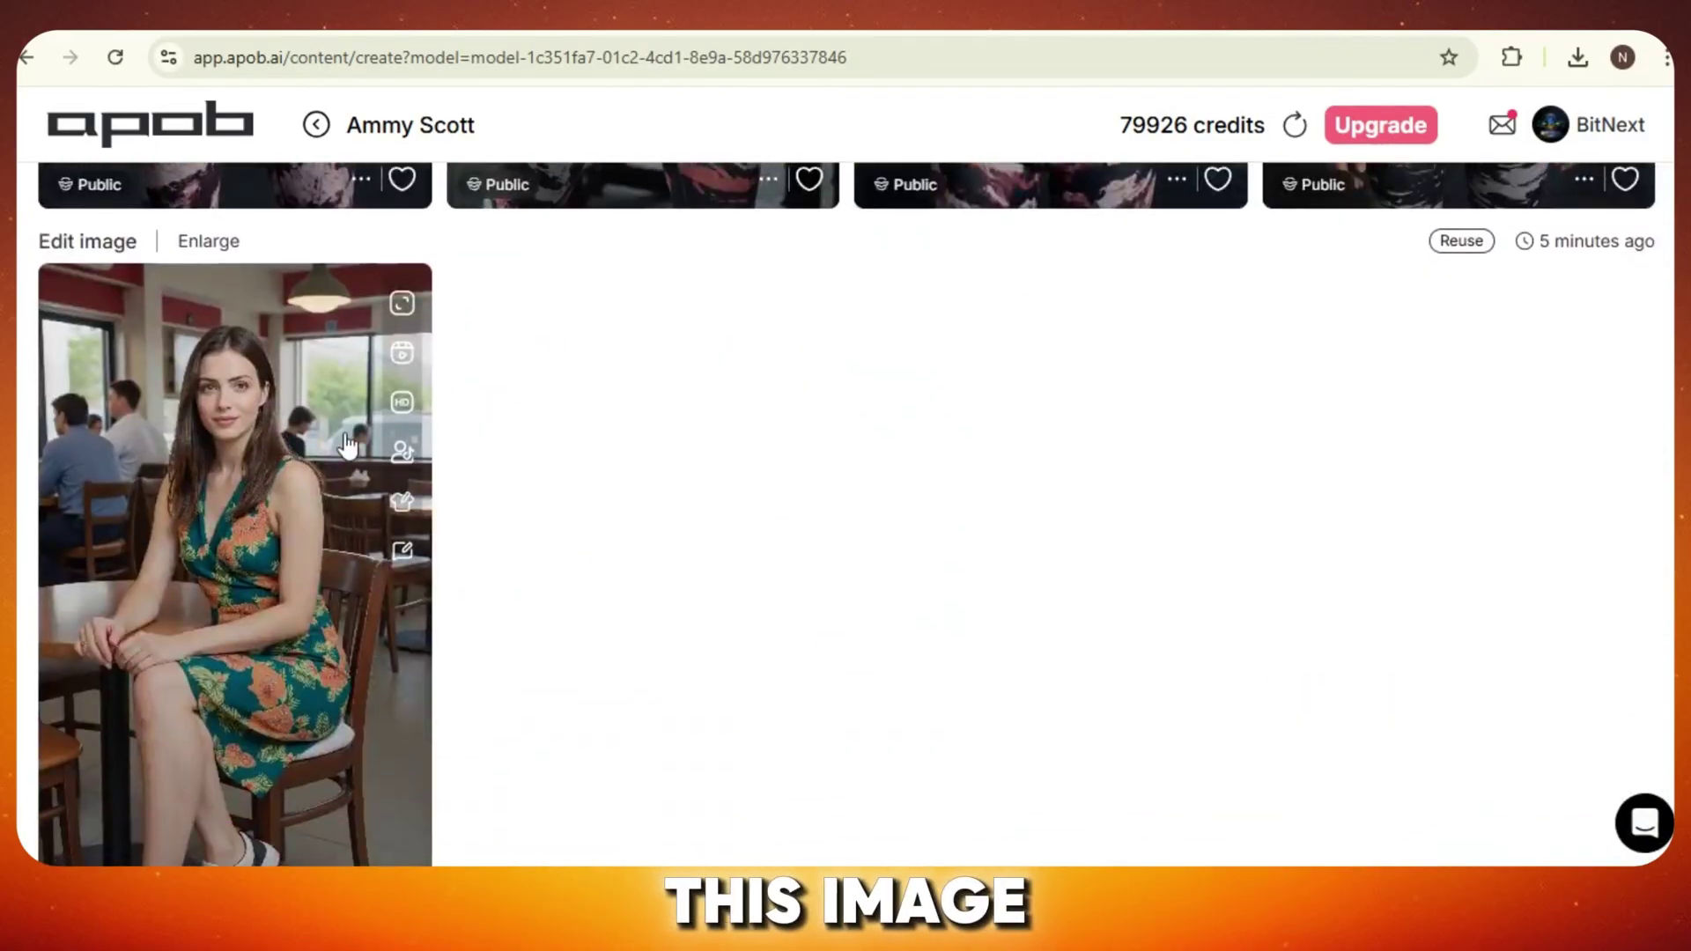
pyautogui.scroll(10, 233, 446)
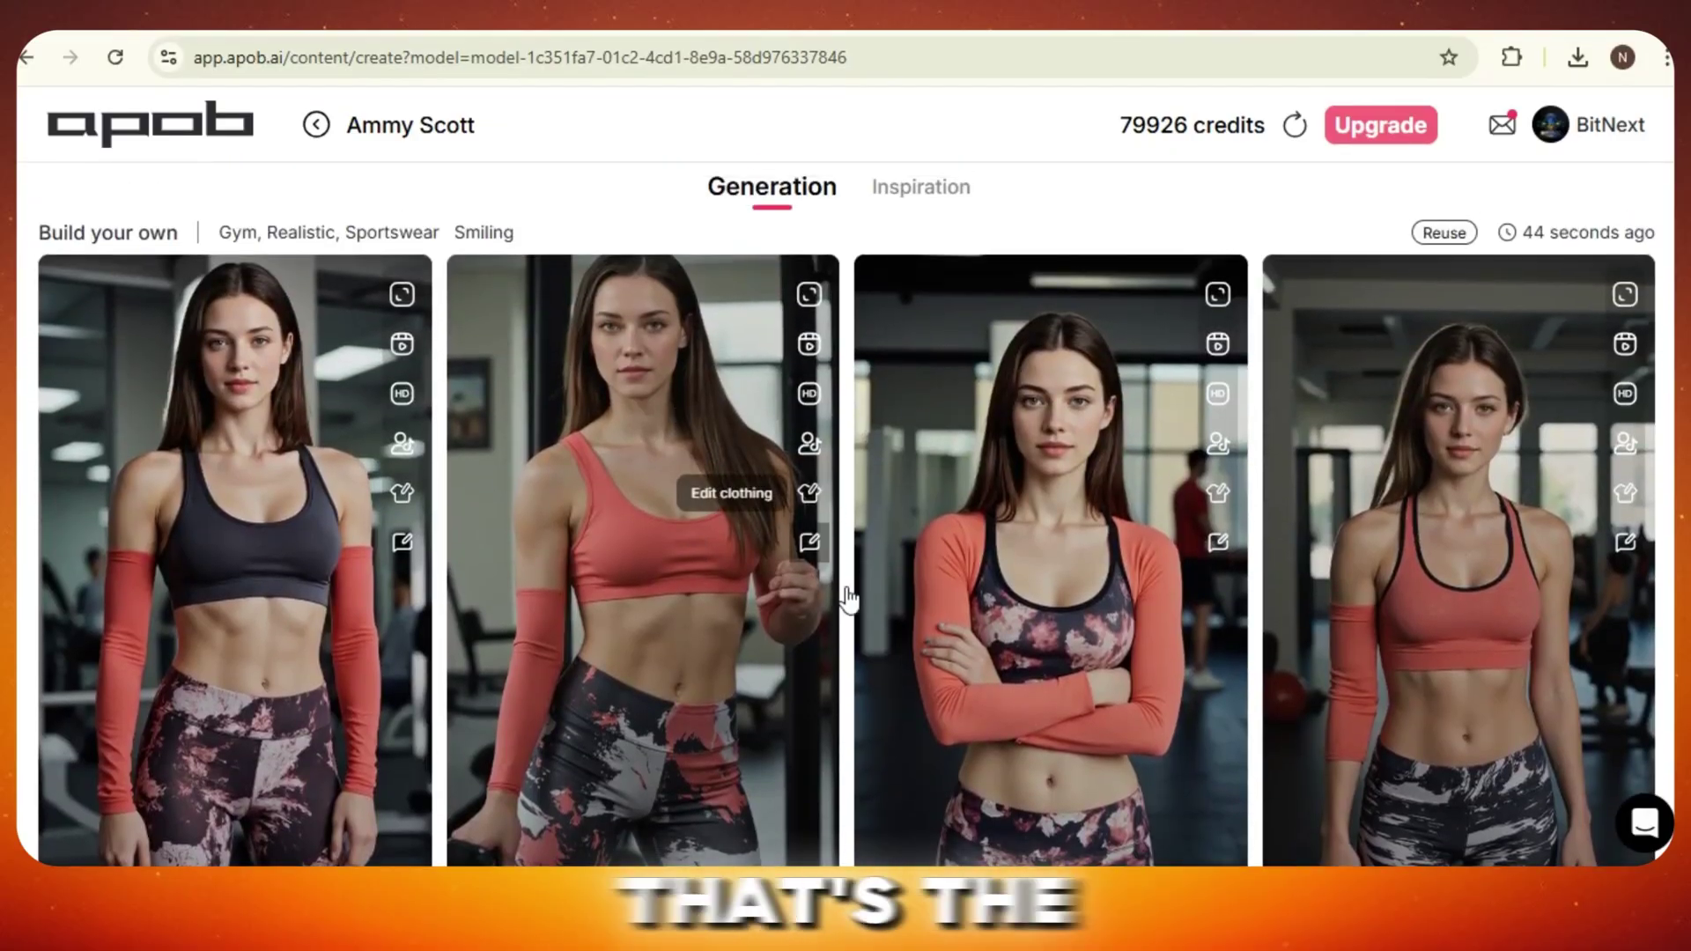
pyautogui.scroll(-3, 1145, 529)
pyautogui.scroll(2, 1094, 546)
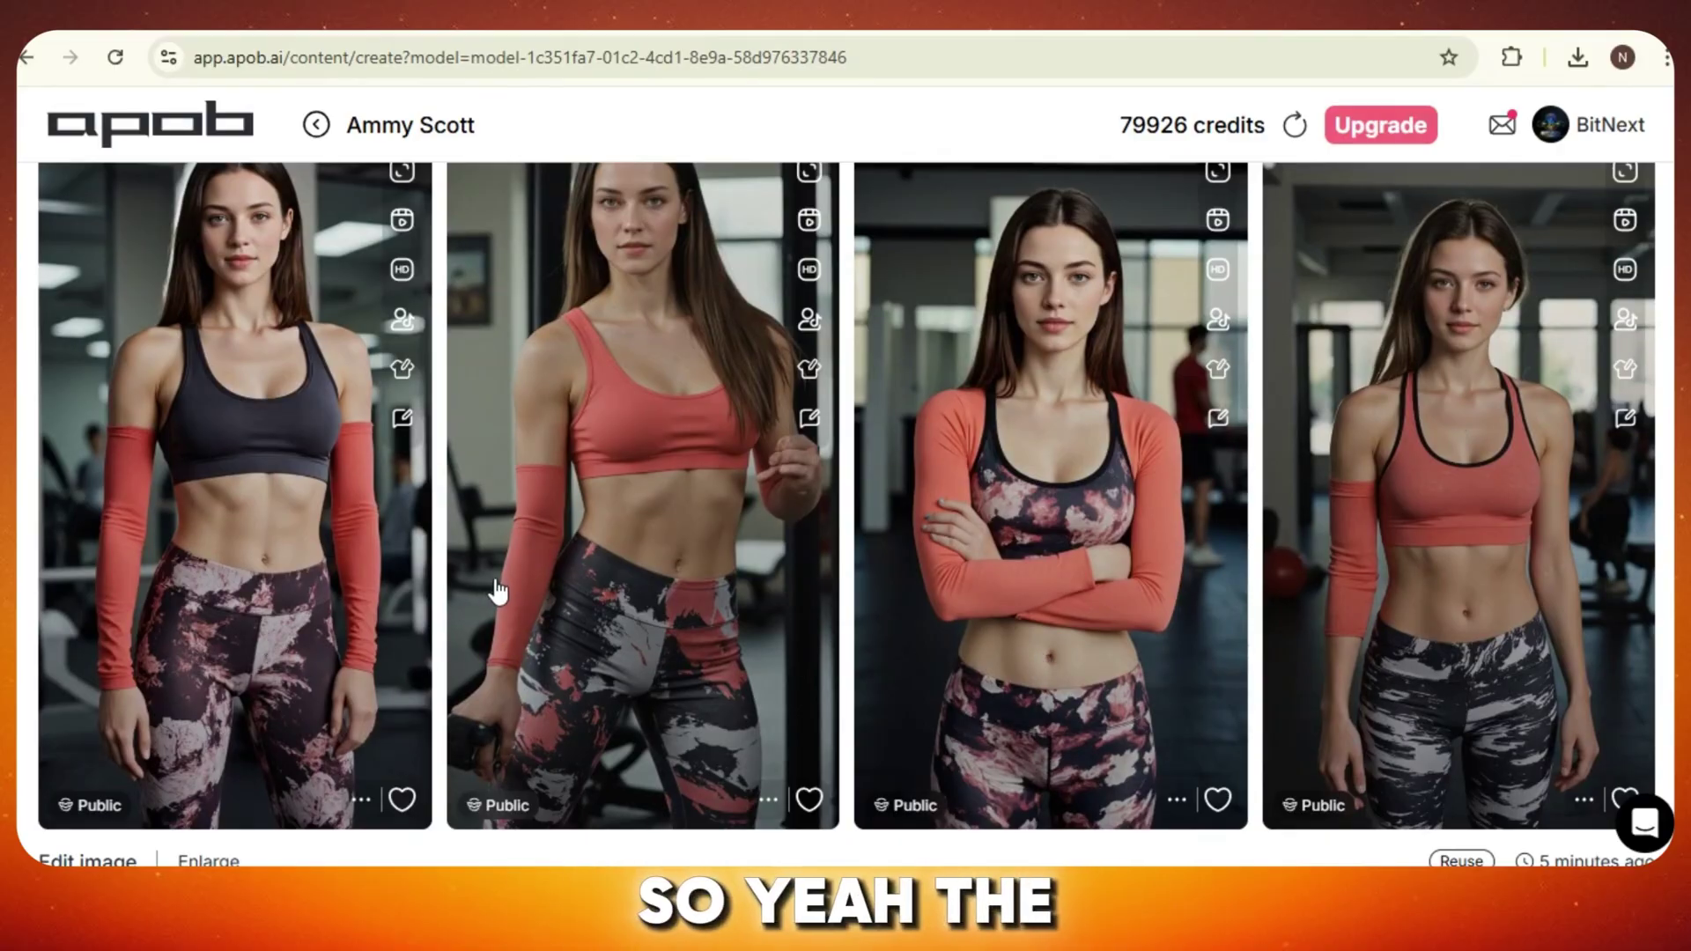
pyautogui.scroll(-15, 759, 696)
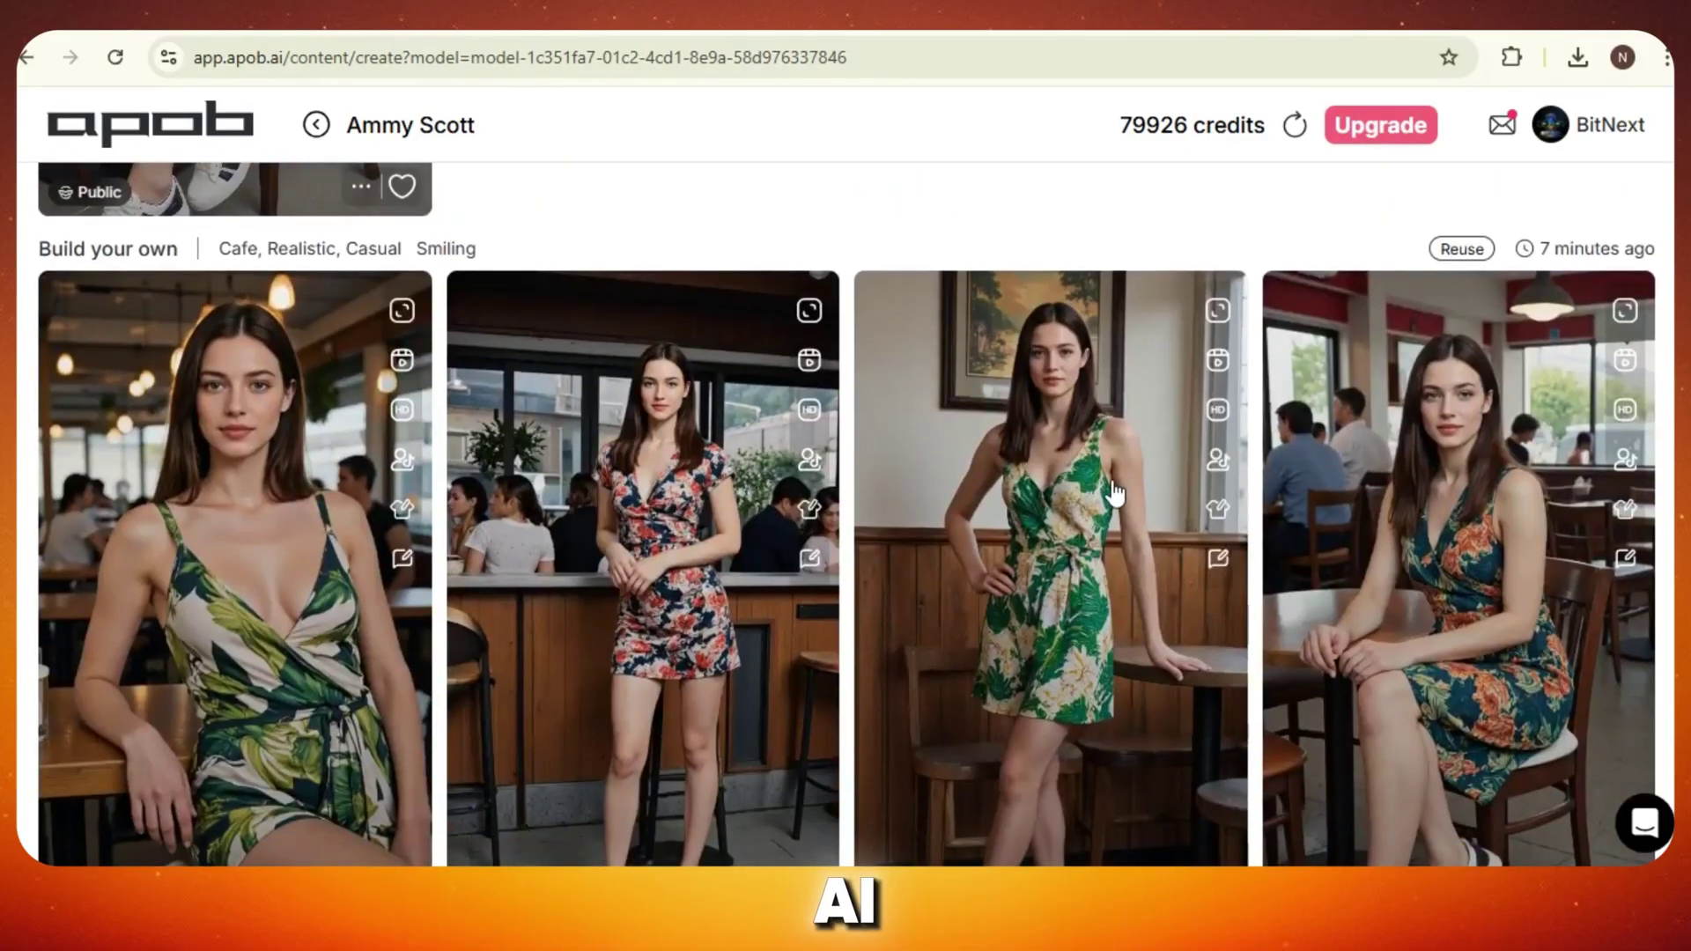
pyautogui.scroll(-2, 881, 475)
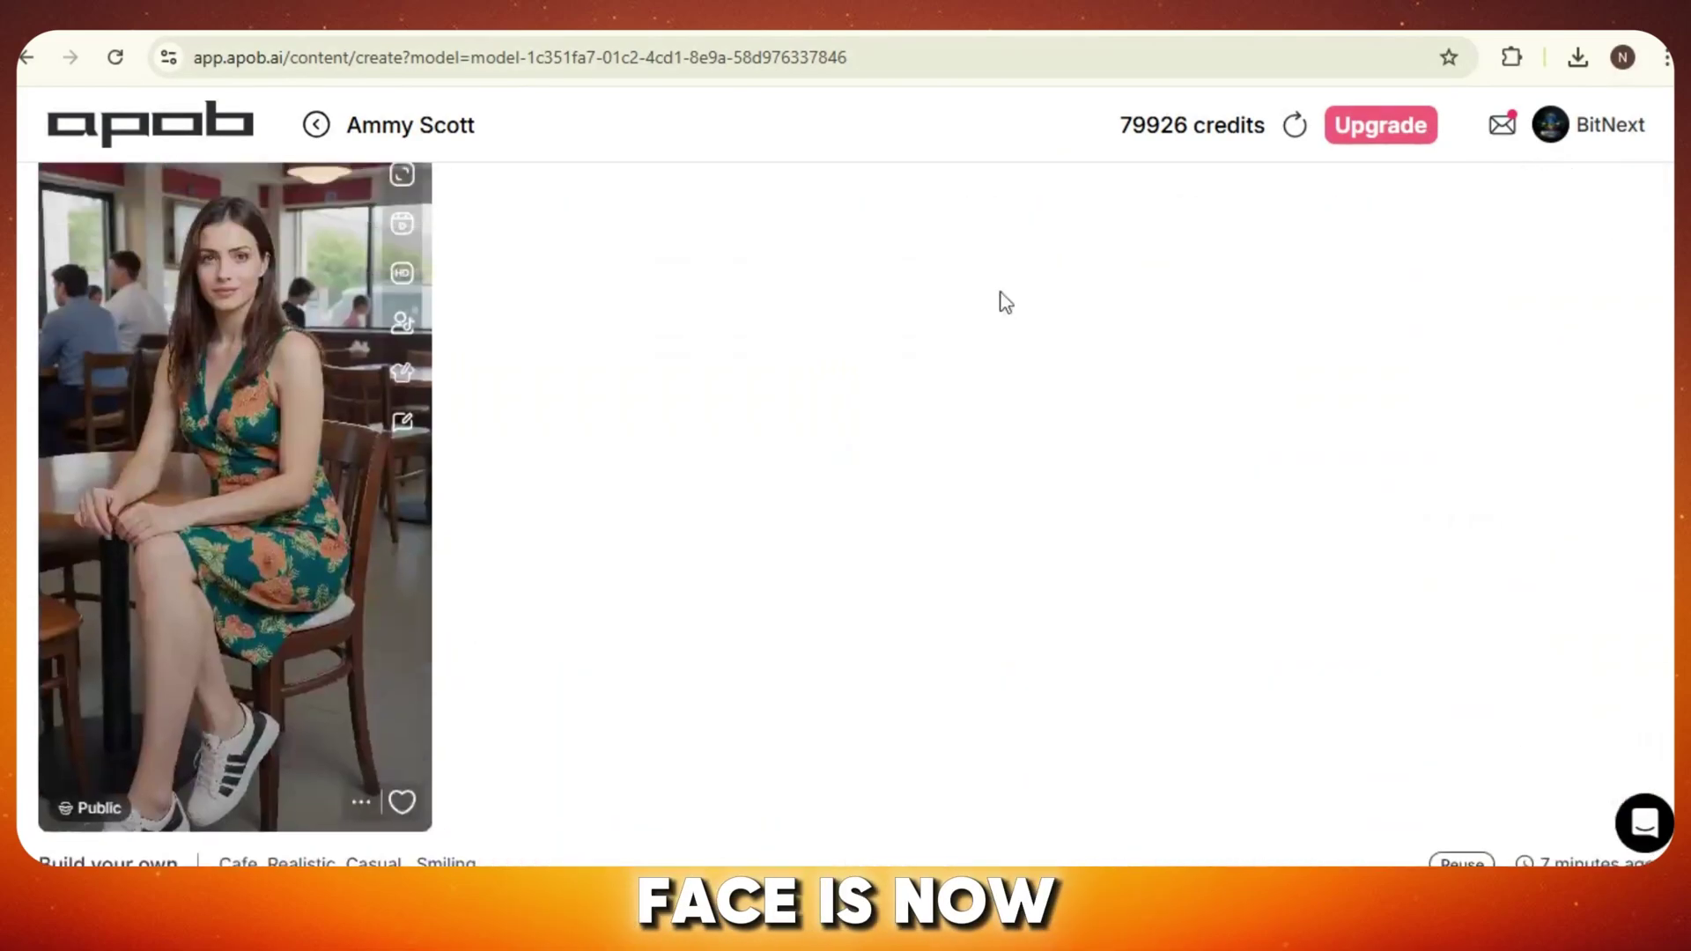
pyautogui.scroll(10, 763, 393)
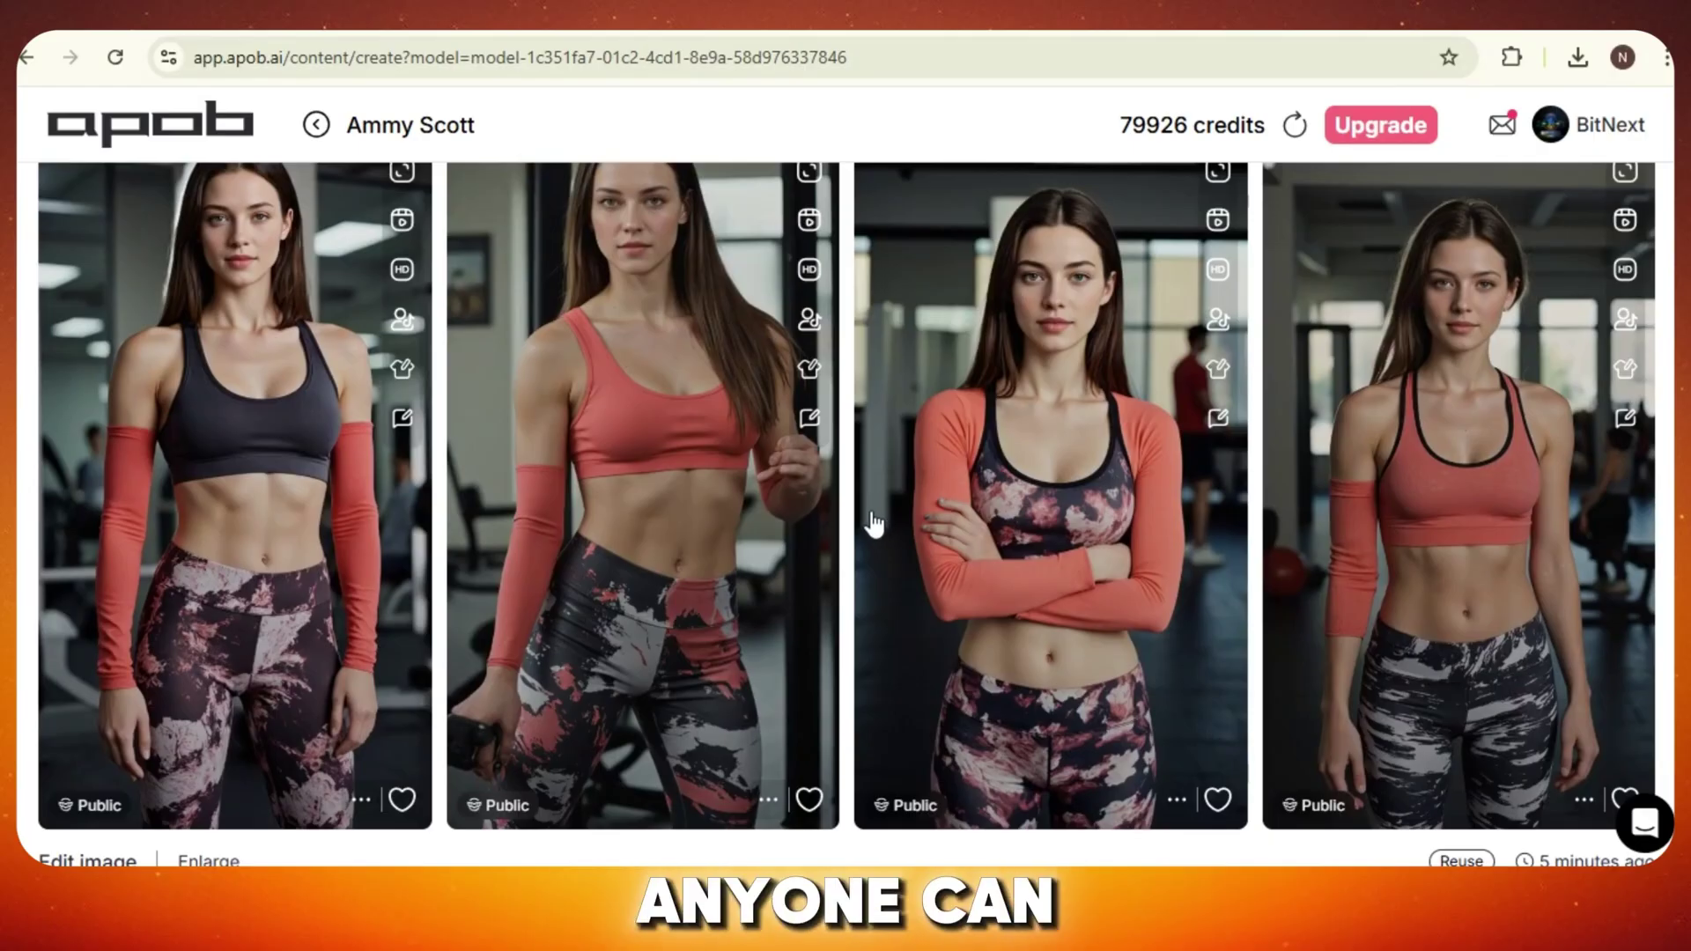
pyautogui.scroll(1, 863, 517)
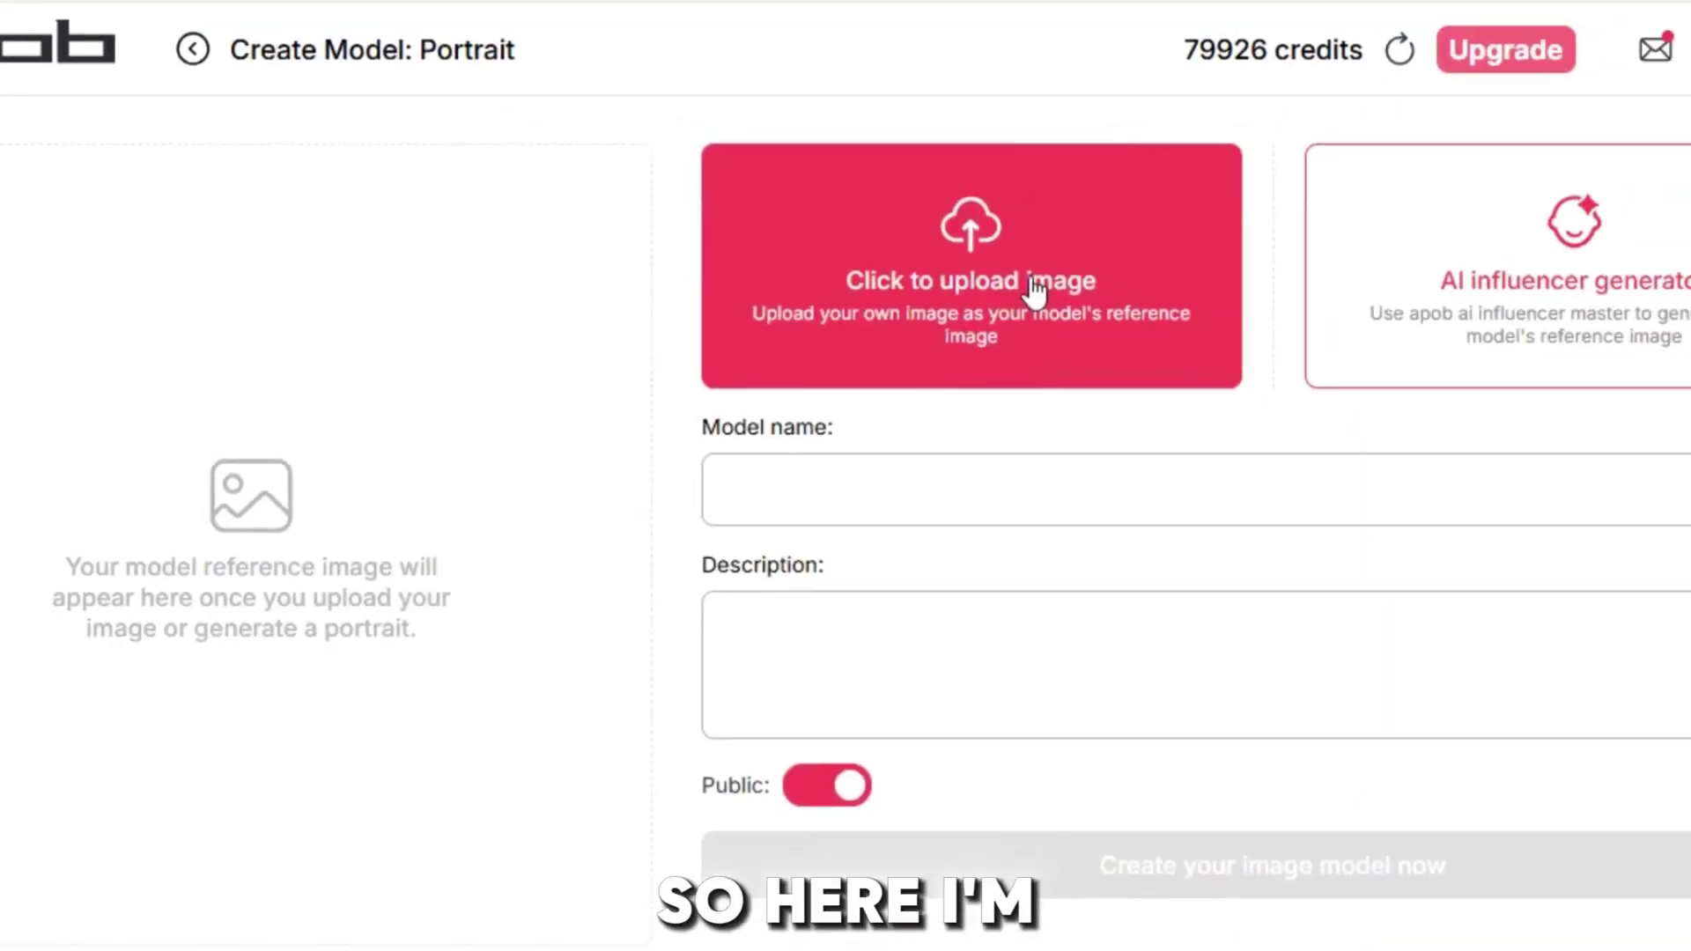
# - Upload the blonde woman's portrait photo, enter a model name, and create the model
pyautogui.click(1038, 288)
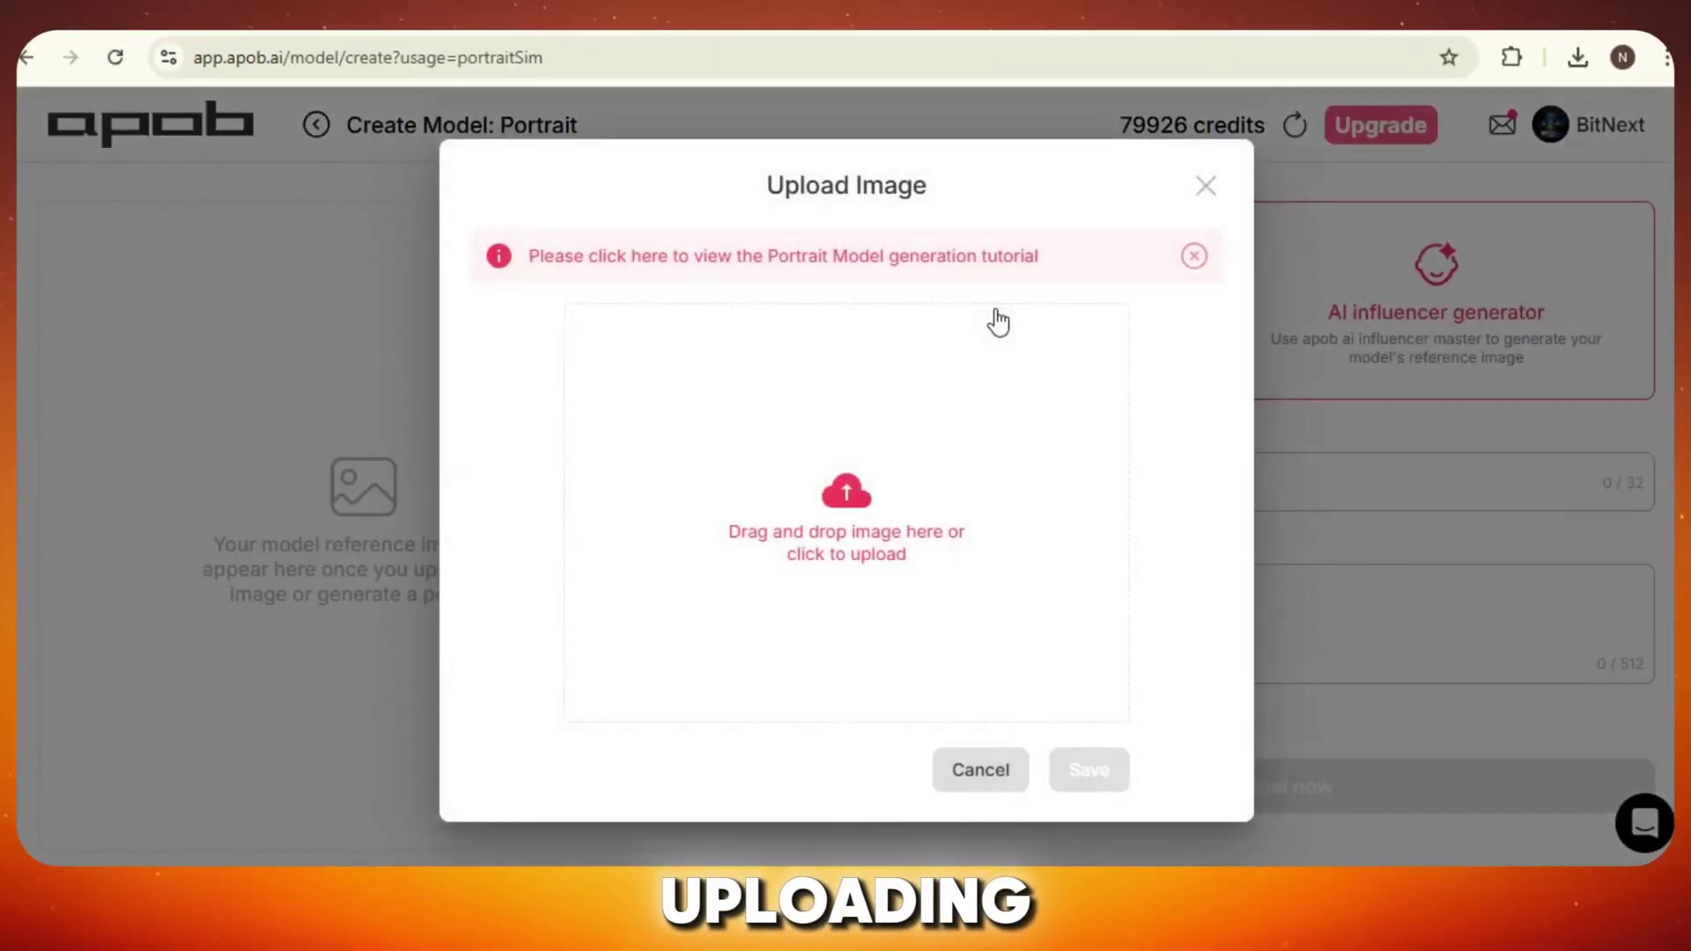
pyautogui.click(883, 522)
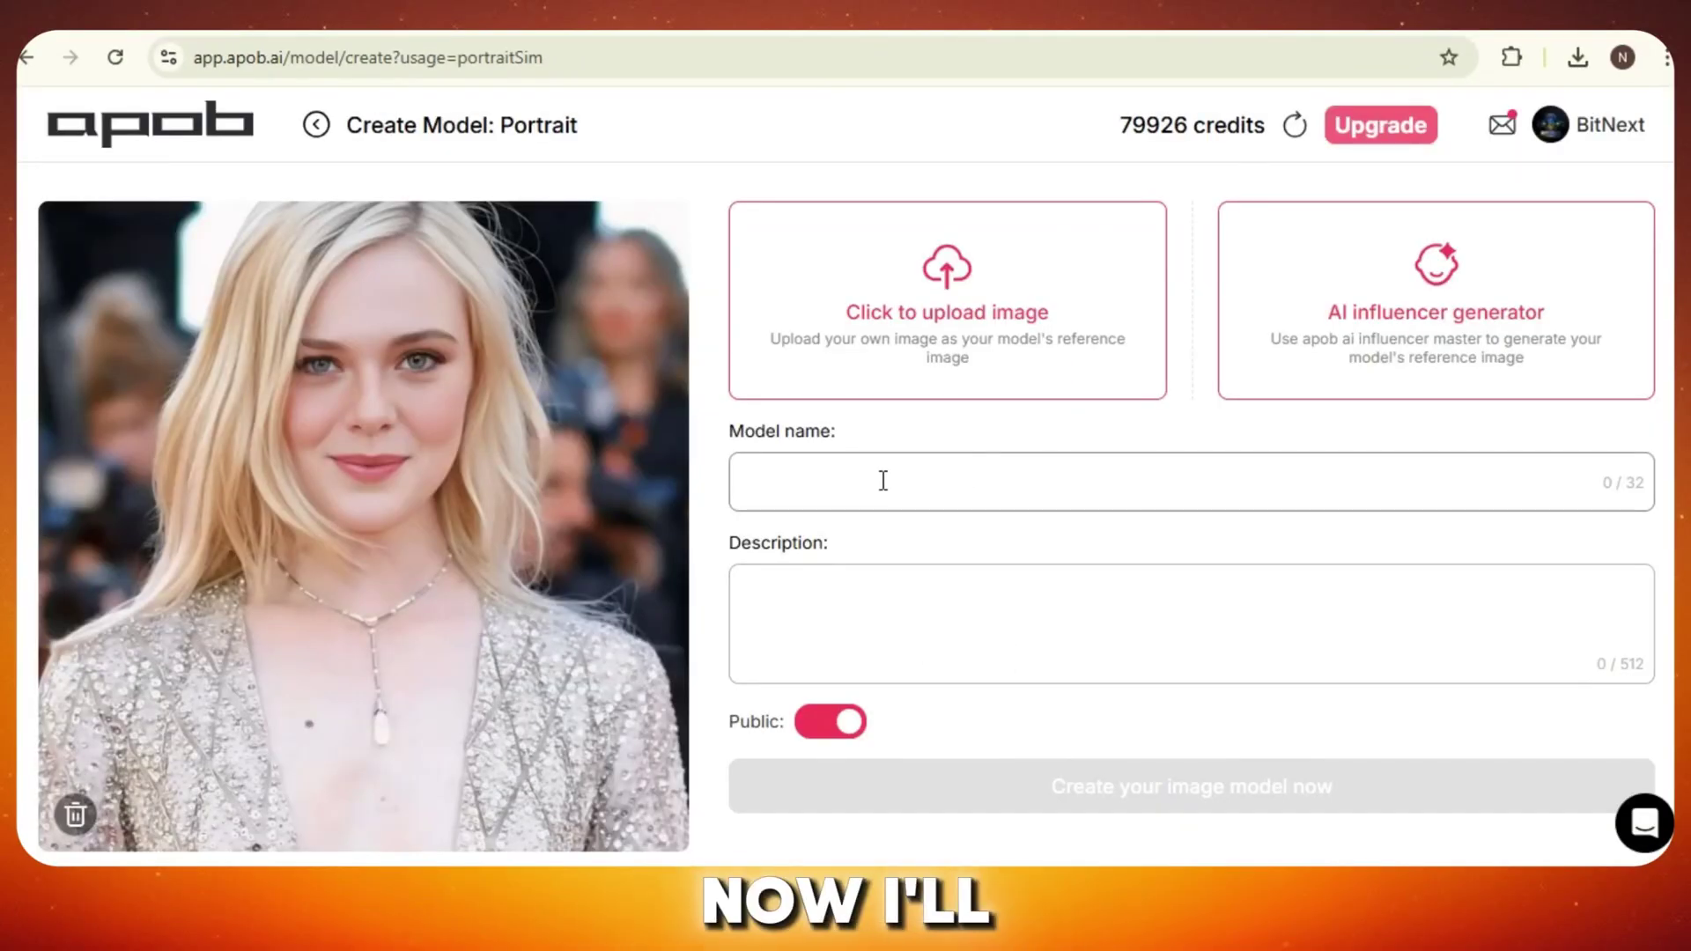
pyautogui.write('Elle')
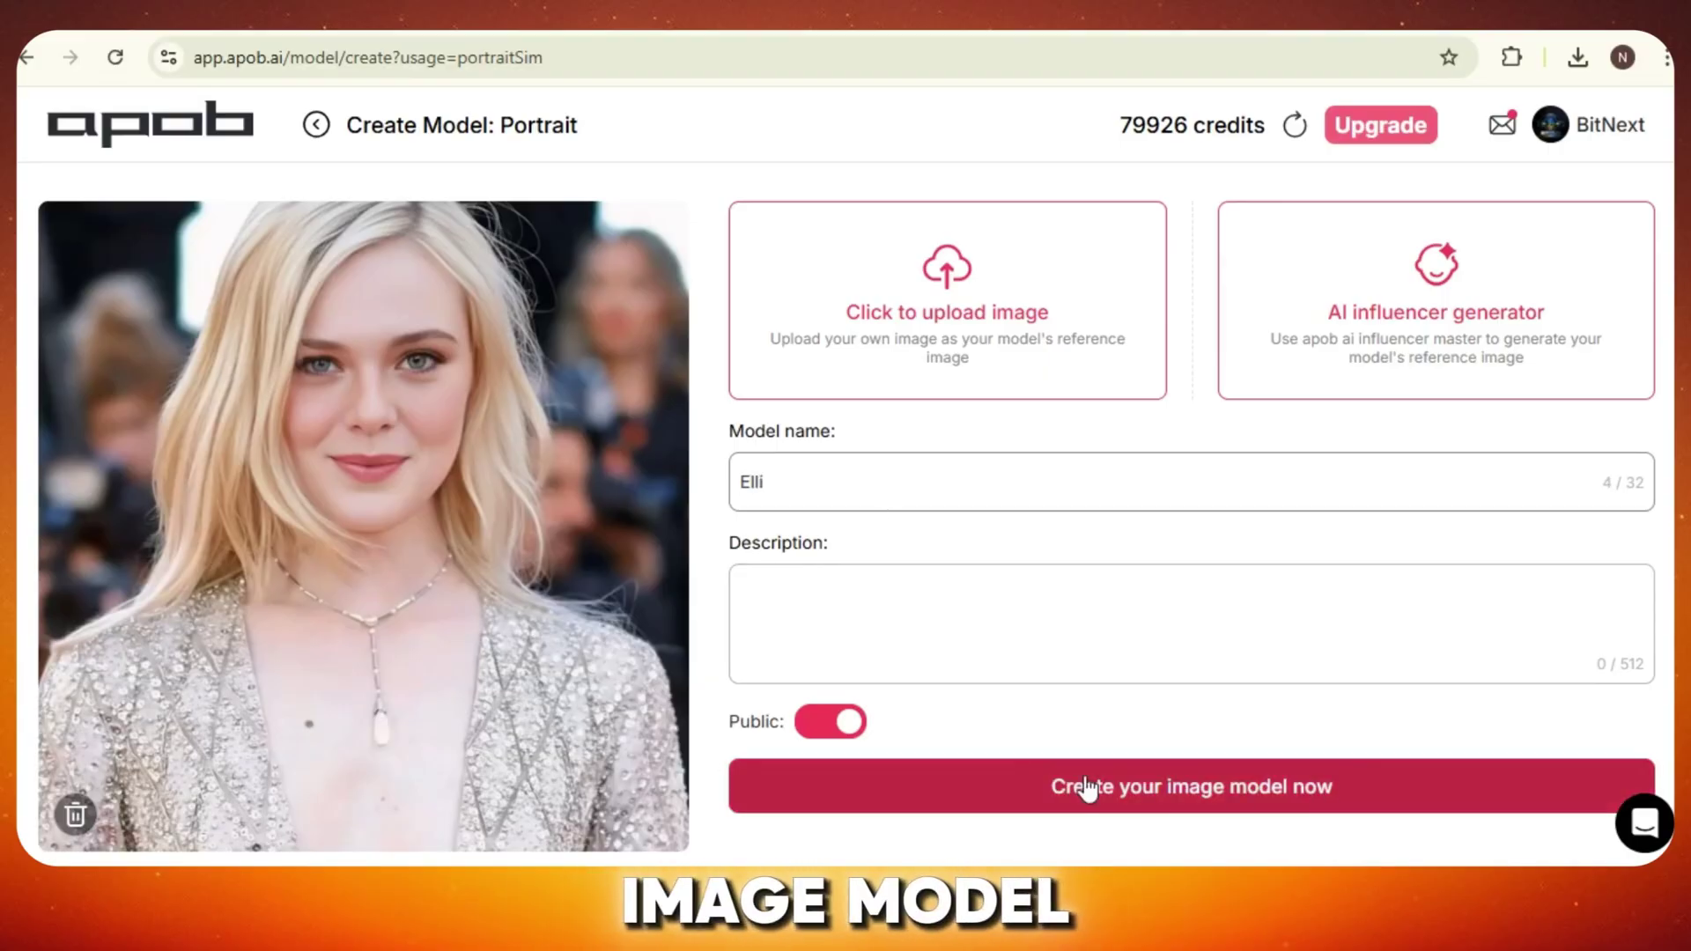
pyautogui.click(1086, 787)
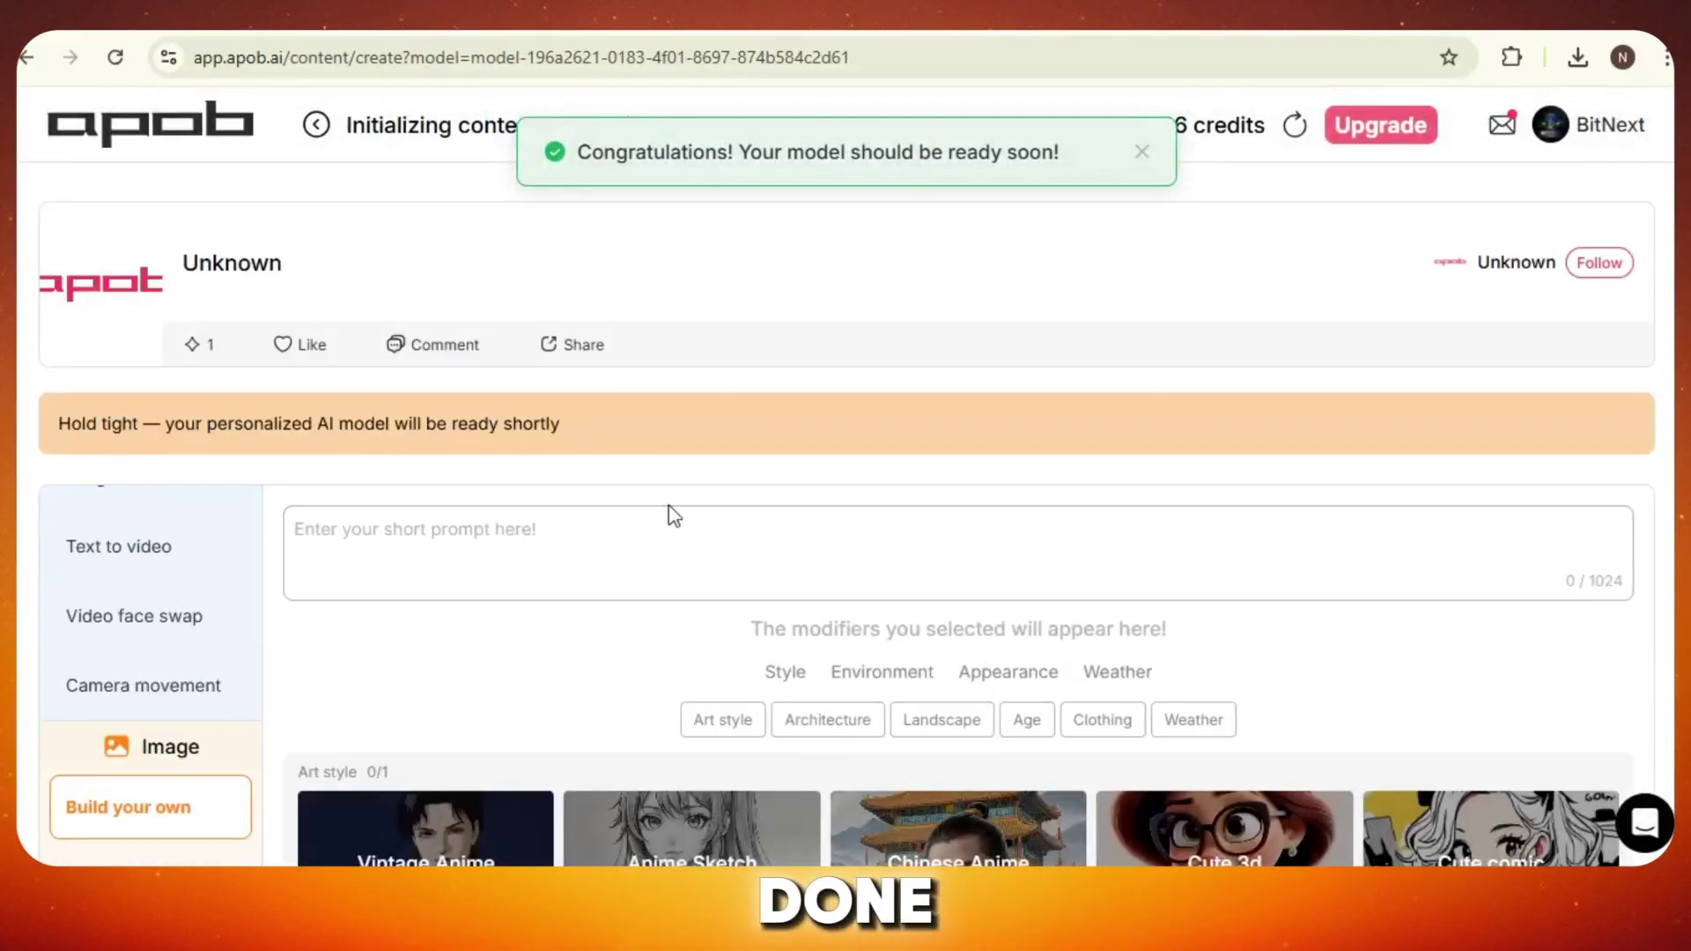
# - Enter the prompt 'Smiling' and add the Realistic art style
pyautogui.click(422, 457)
pyautogui.write('Smiling')
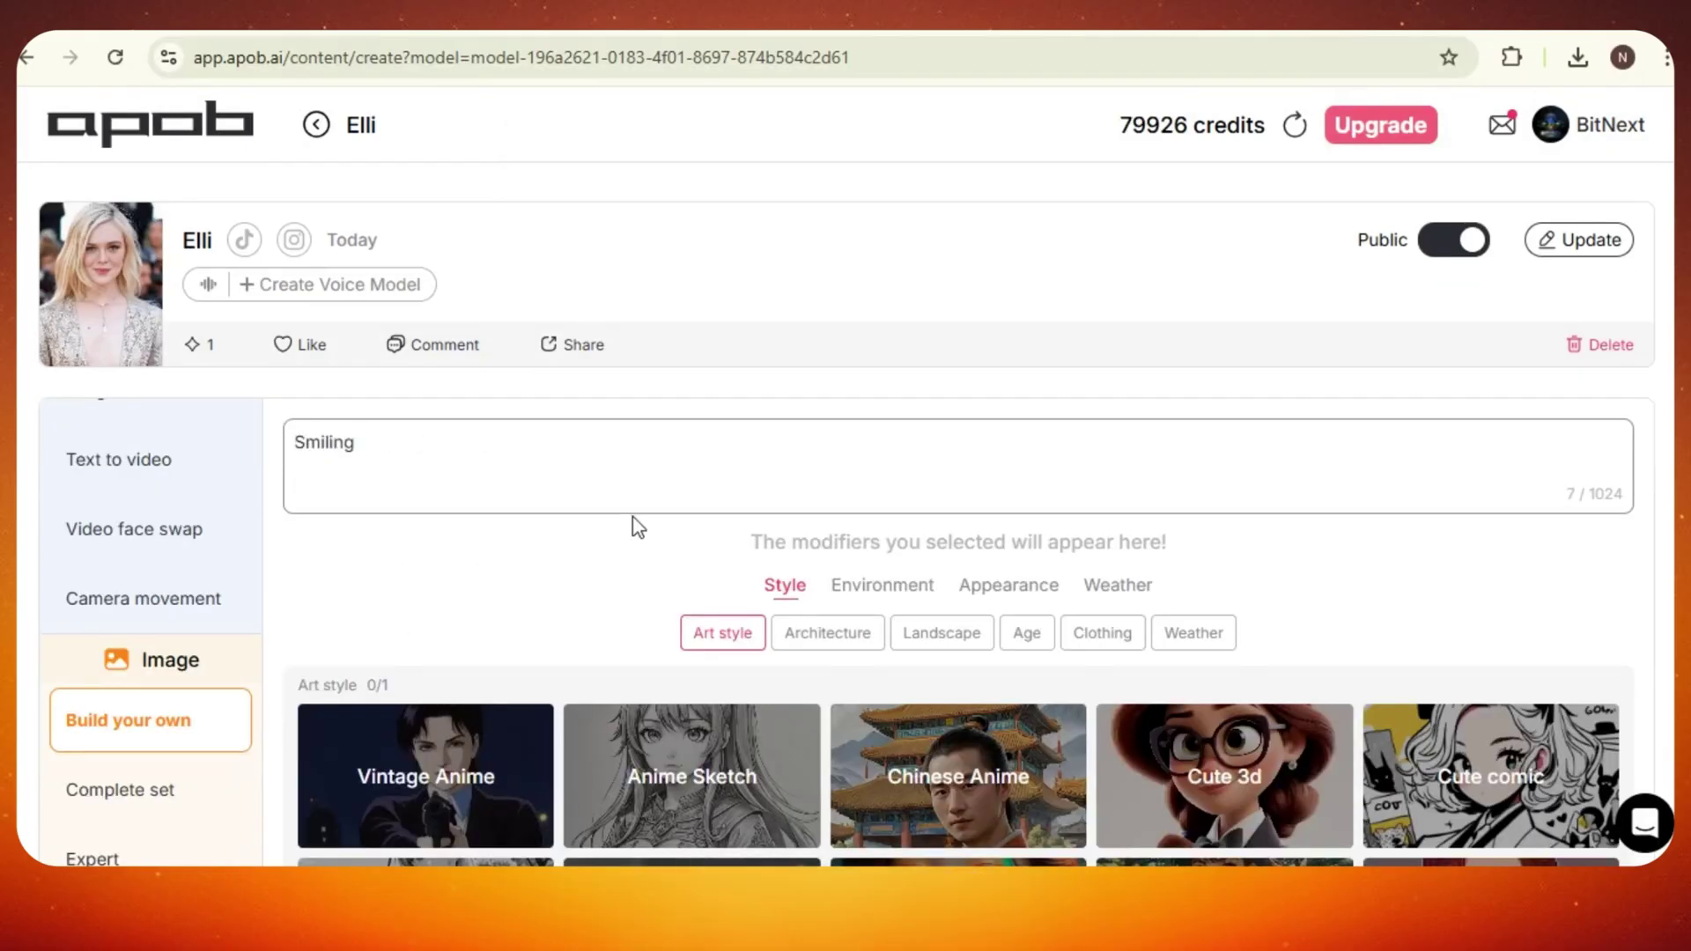
pyautogui.scroll(-3, 632, 520)
pyautogui.scroll(-3, 1132, 547)
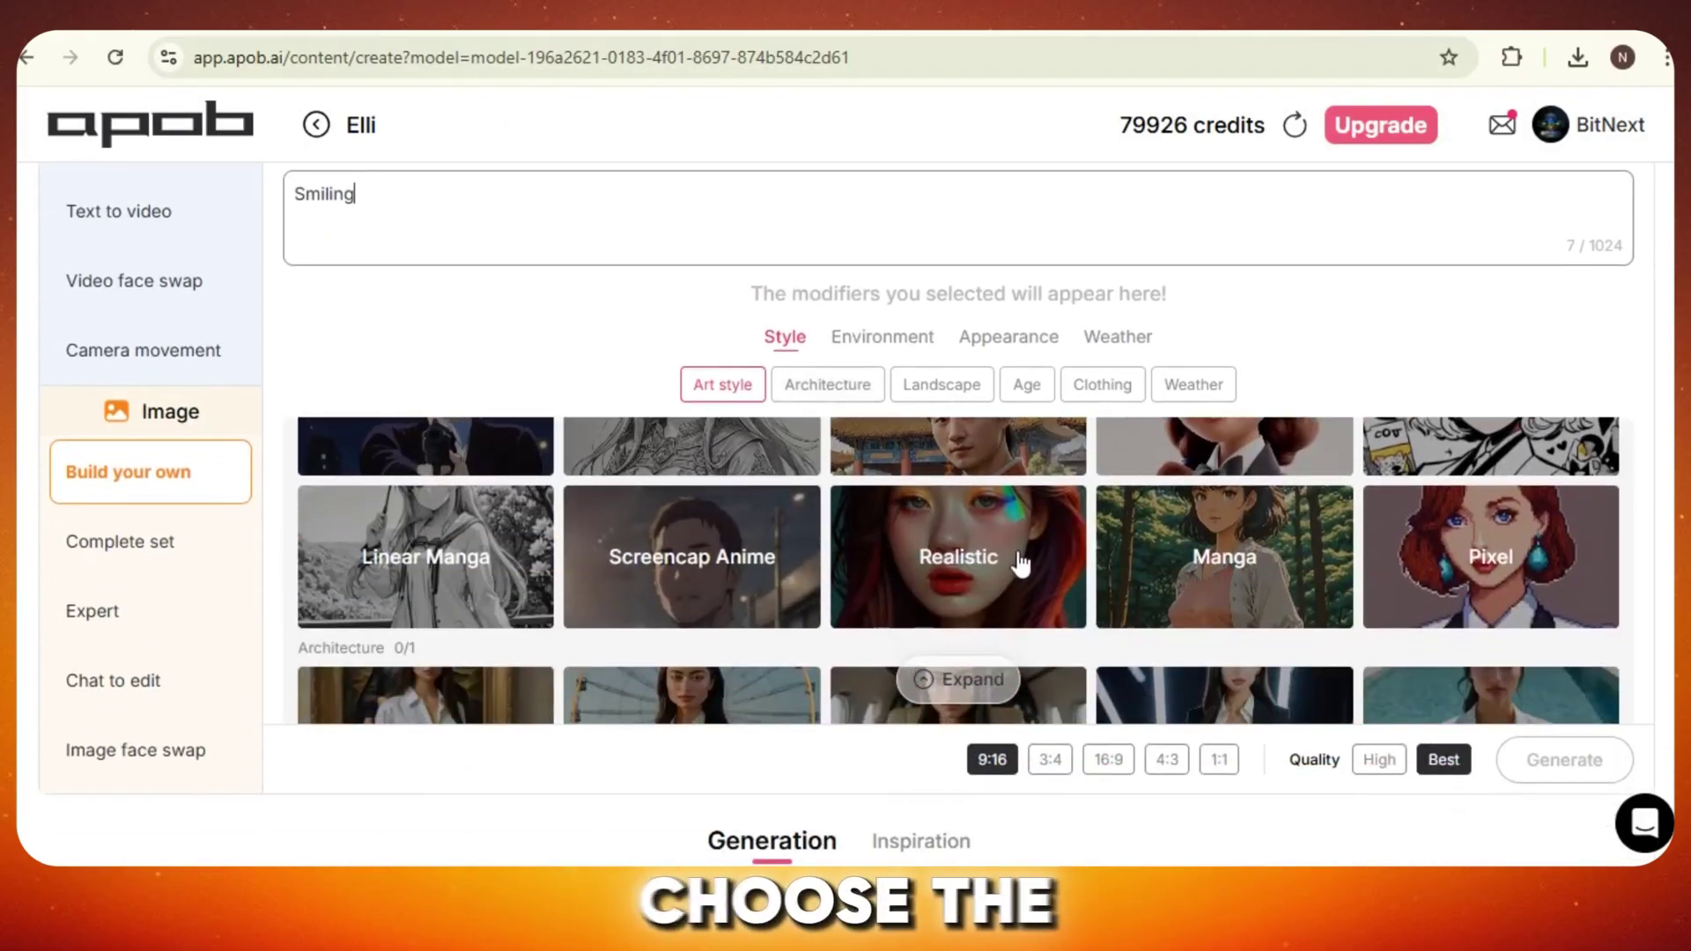
pyautogui.click(980, 566)
# - Set the scene to Swimming pool, dress the model in Swimwear, and generate four images
pyautogui.click(877, 385)
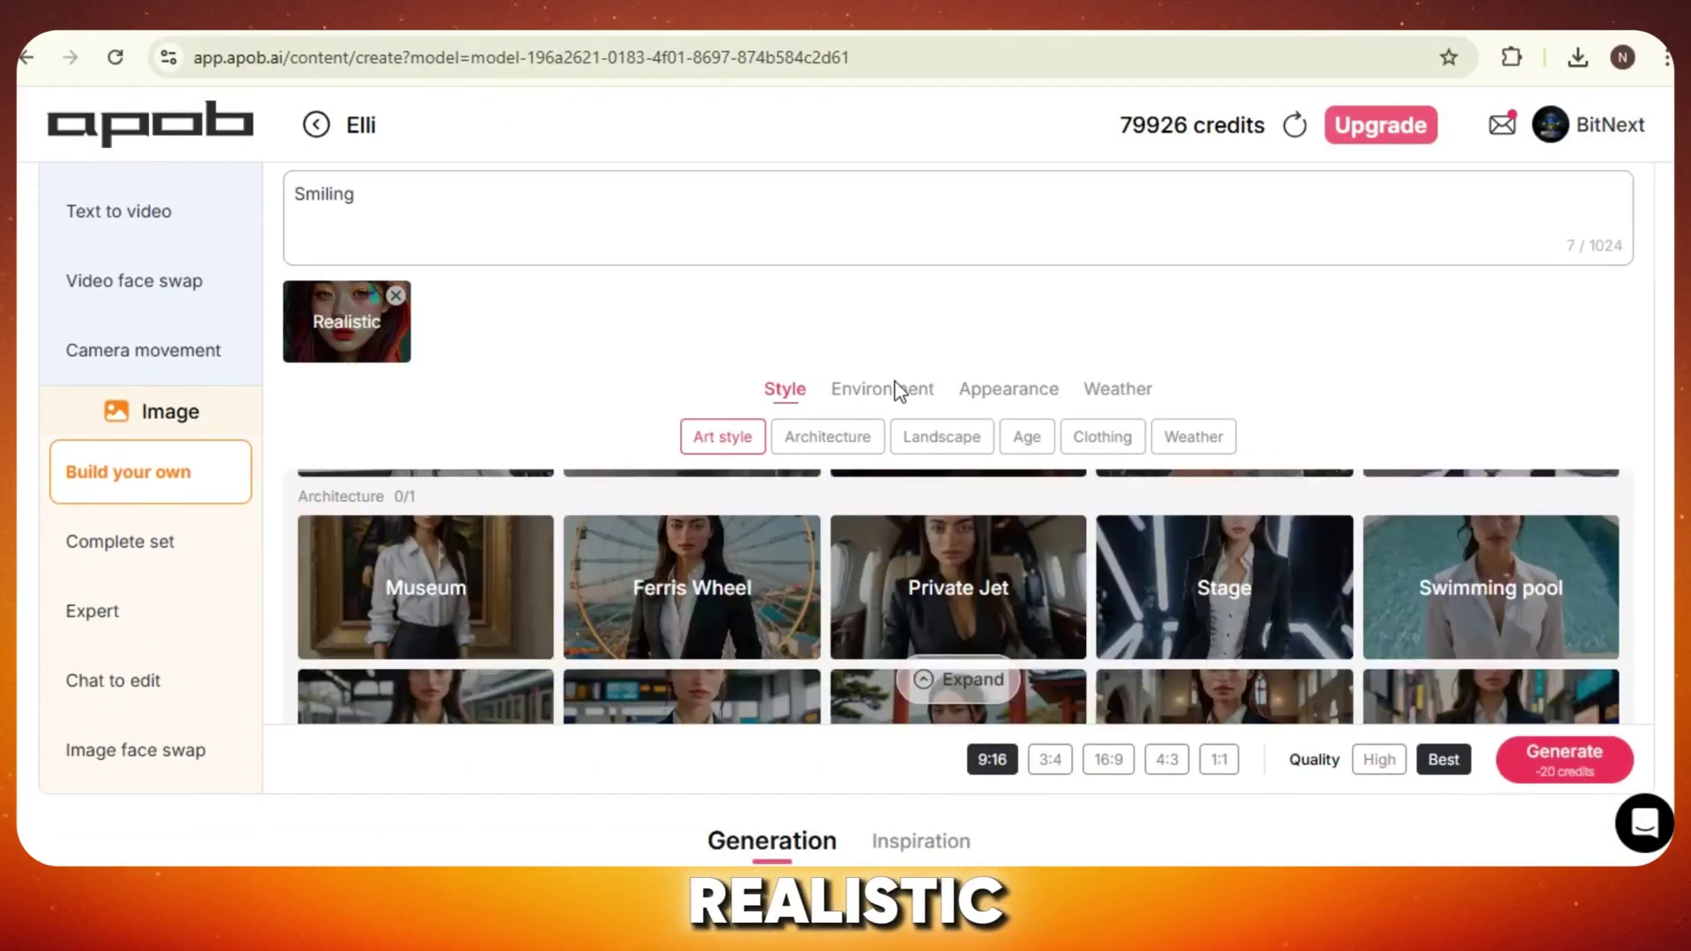
pyautogui.scroll(-2, 1230, 496)
pyautogui.click(1499, 486)
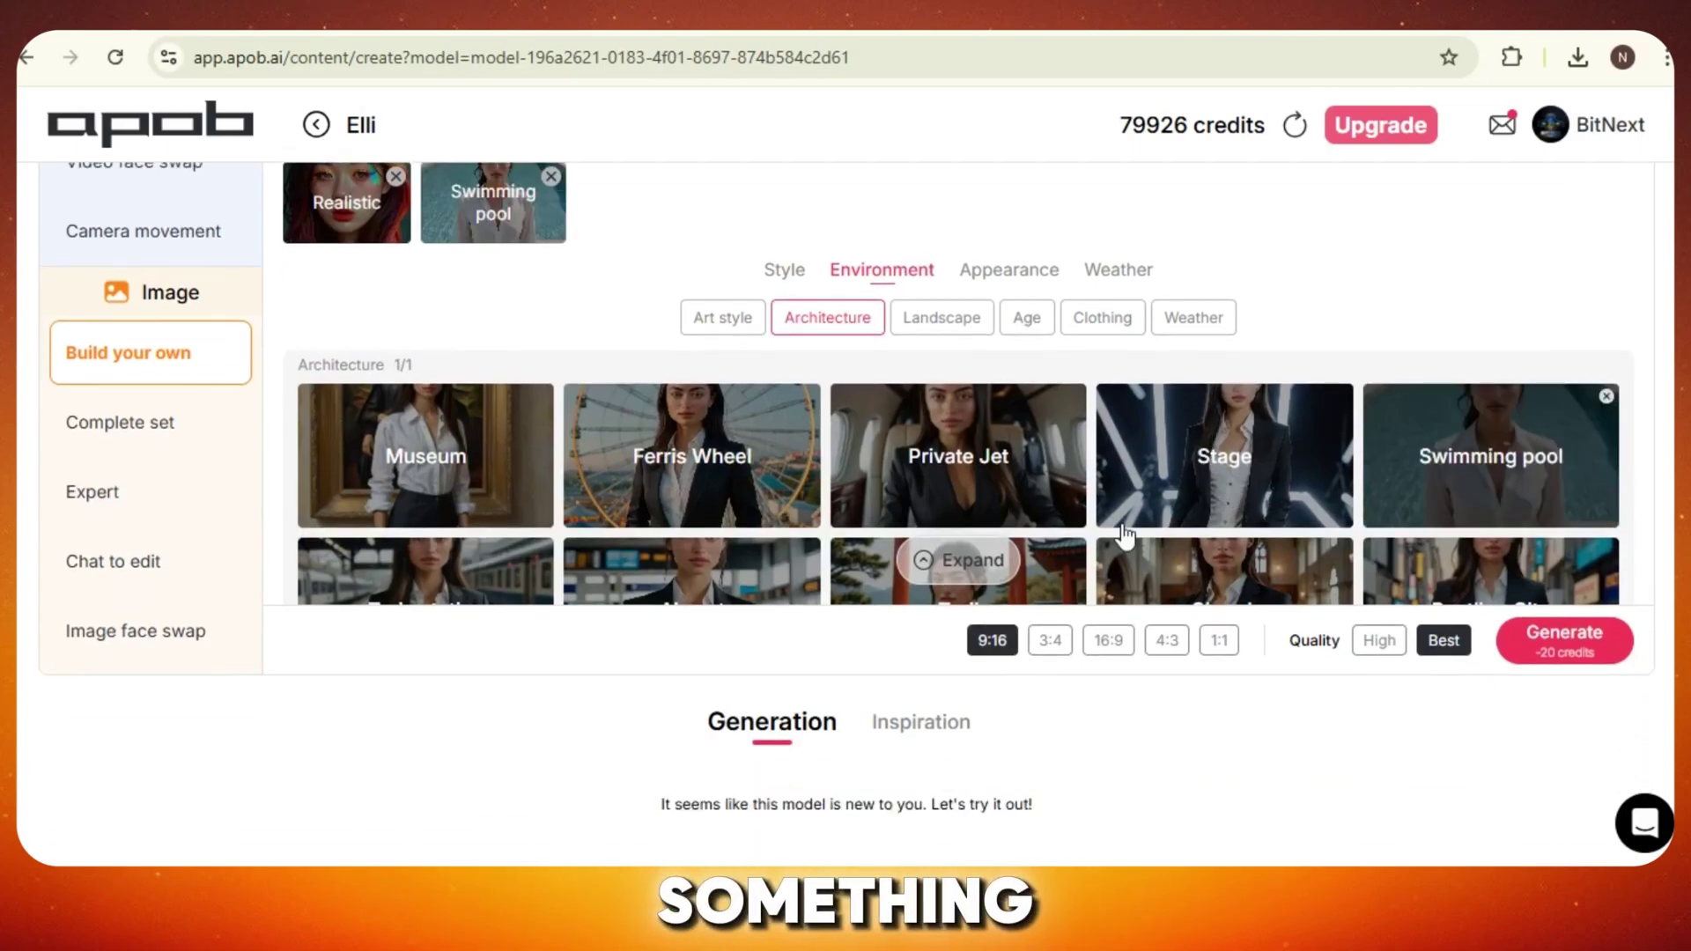
pyautogui.click(1009, 269)
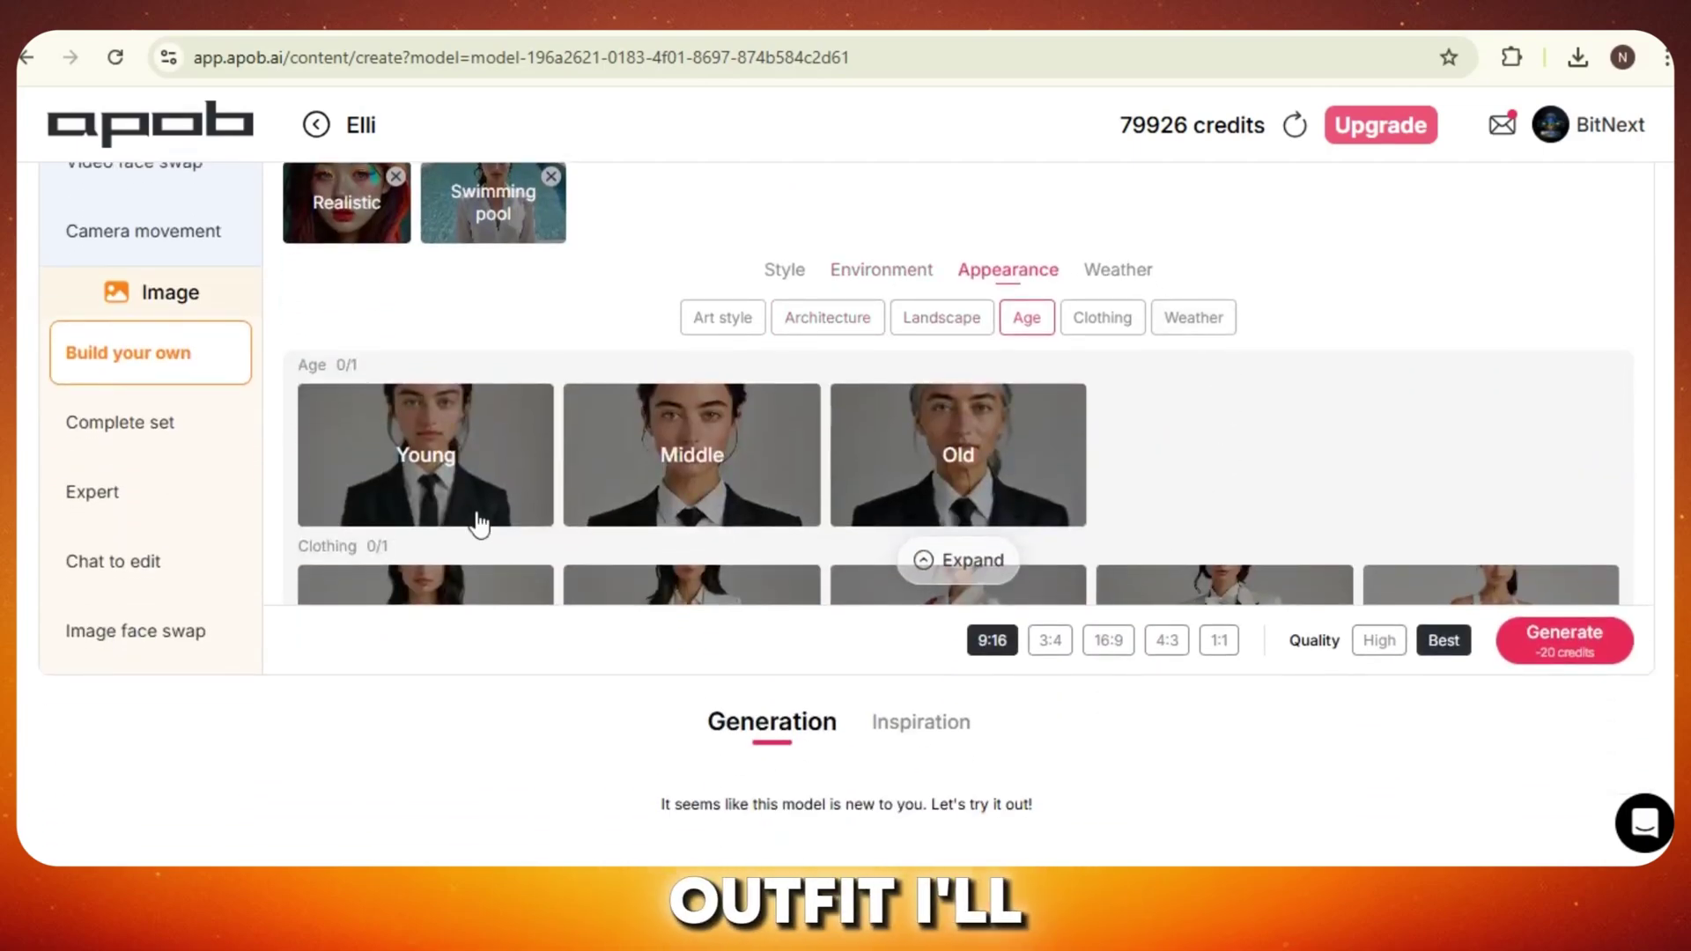
pyautogui.scroll(-2, 476, 520)
pyautogui.click(426, 453)
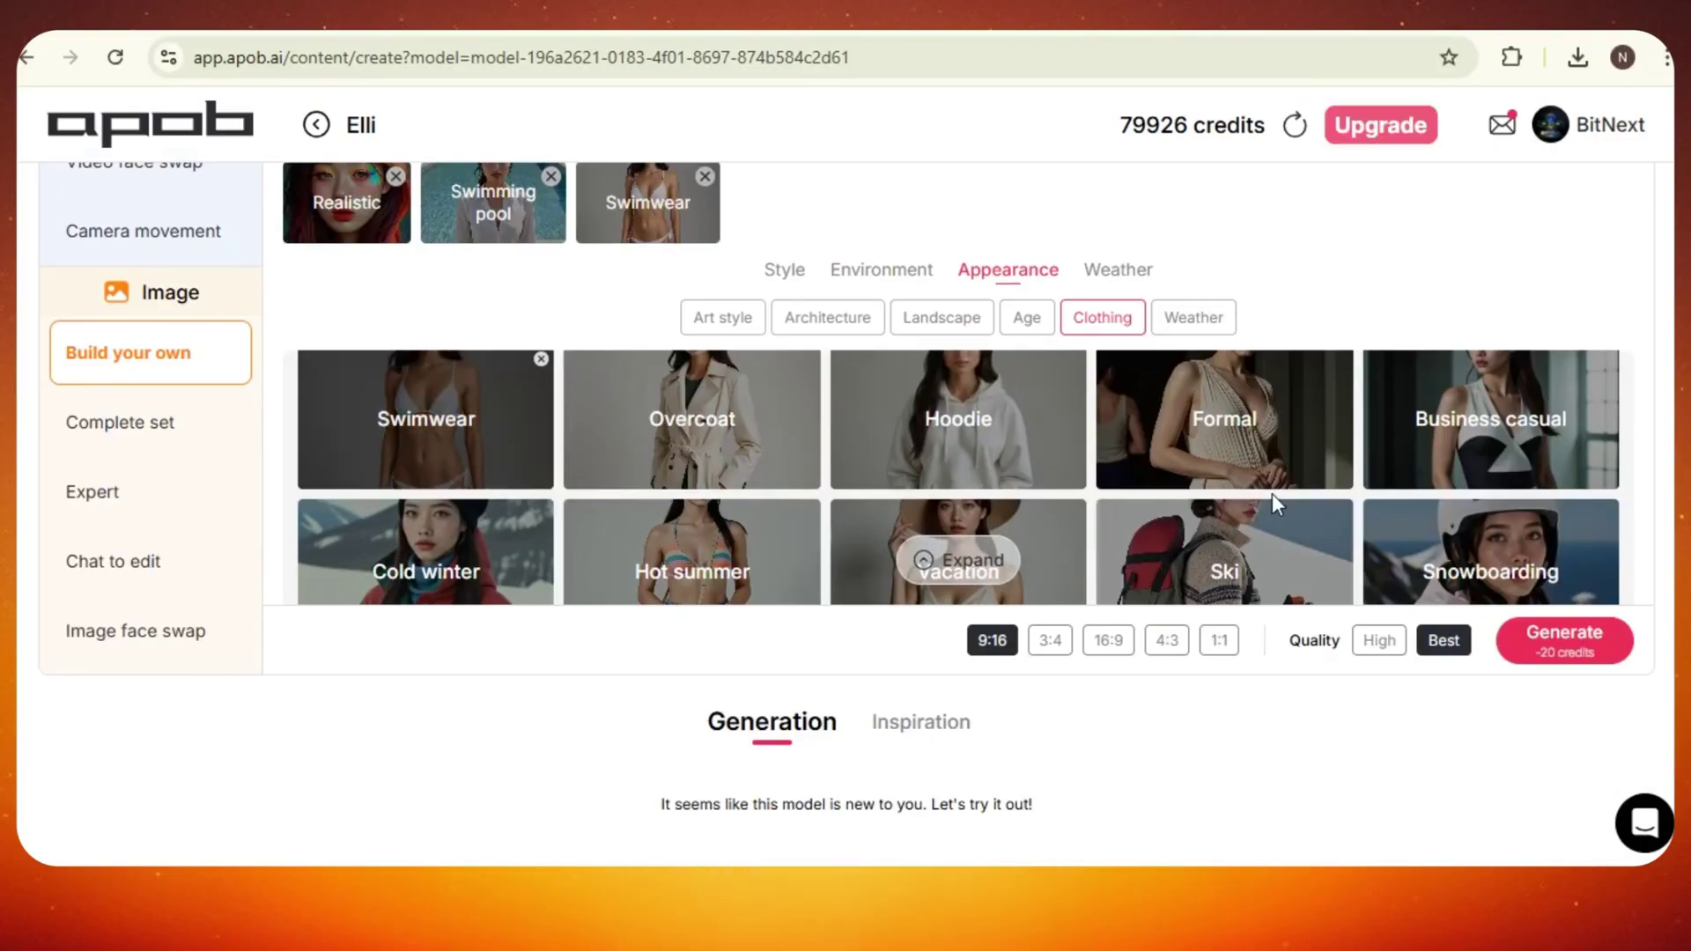
pyautogui.click(1619, 651)
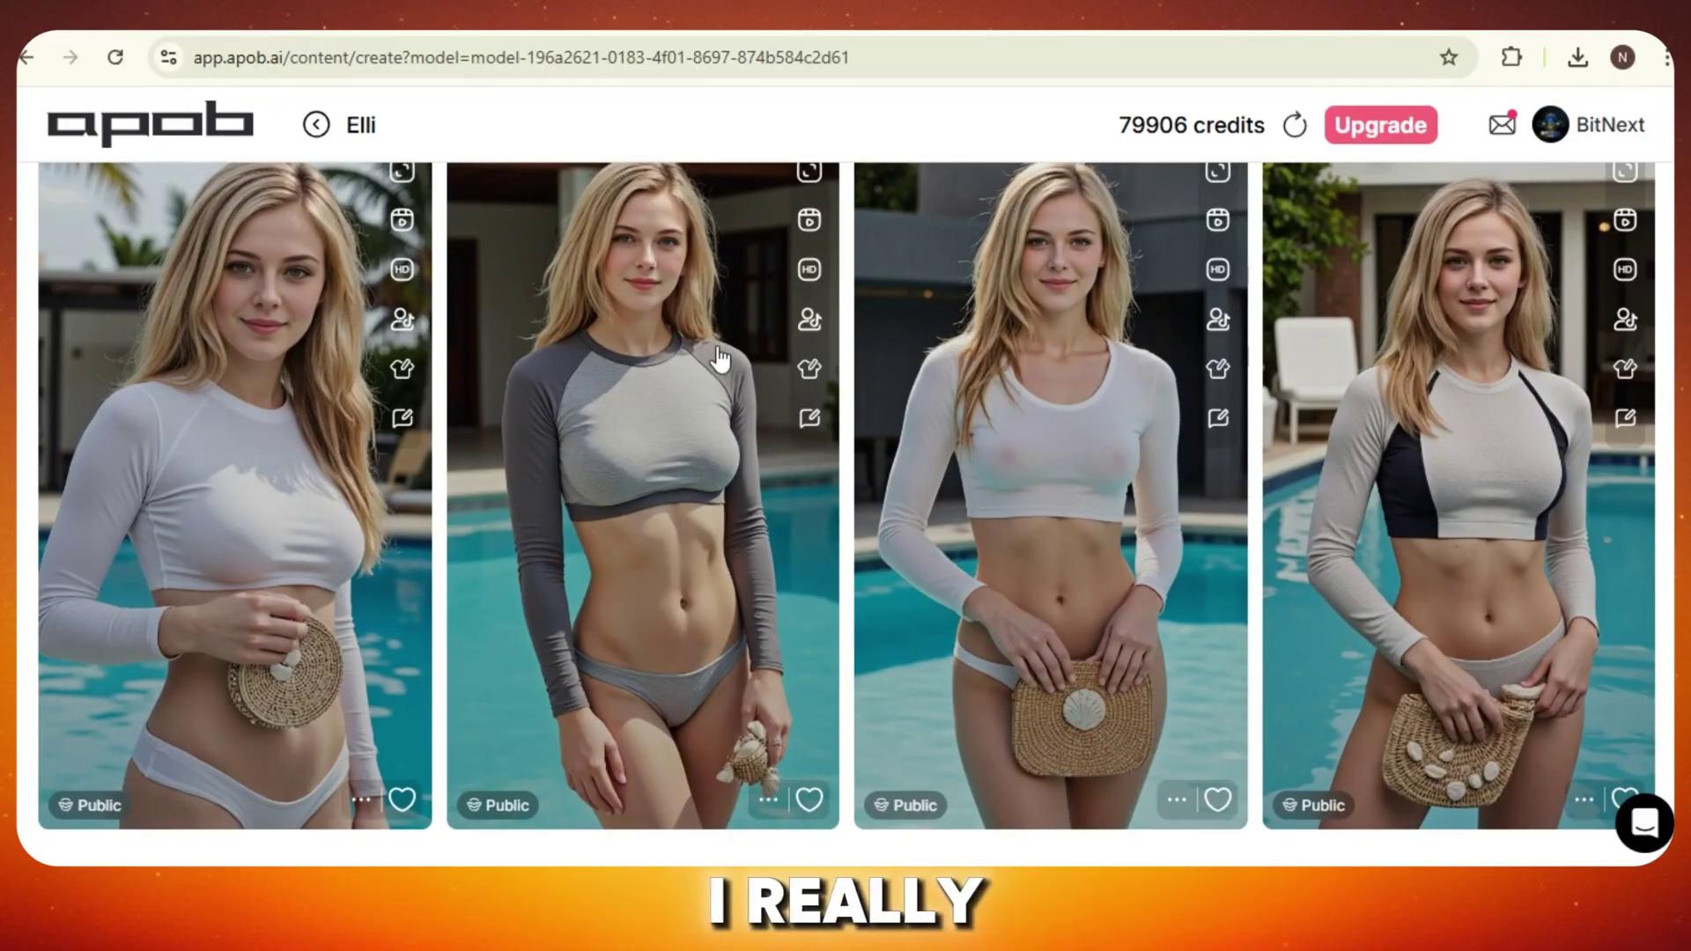
# - Enlarge the grey-top poolside image for 24 credits and view the HD result full size
pyautogui.click(803, 273)
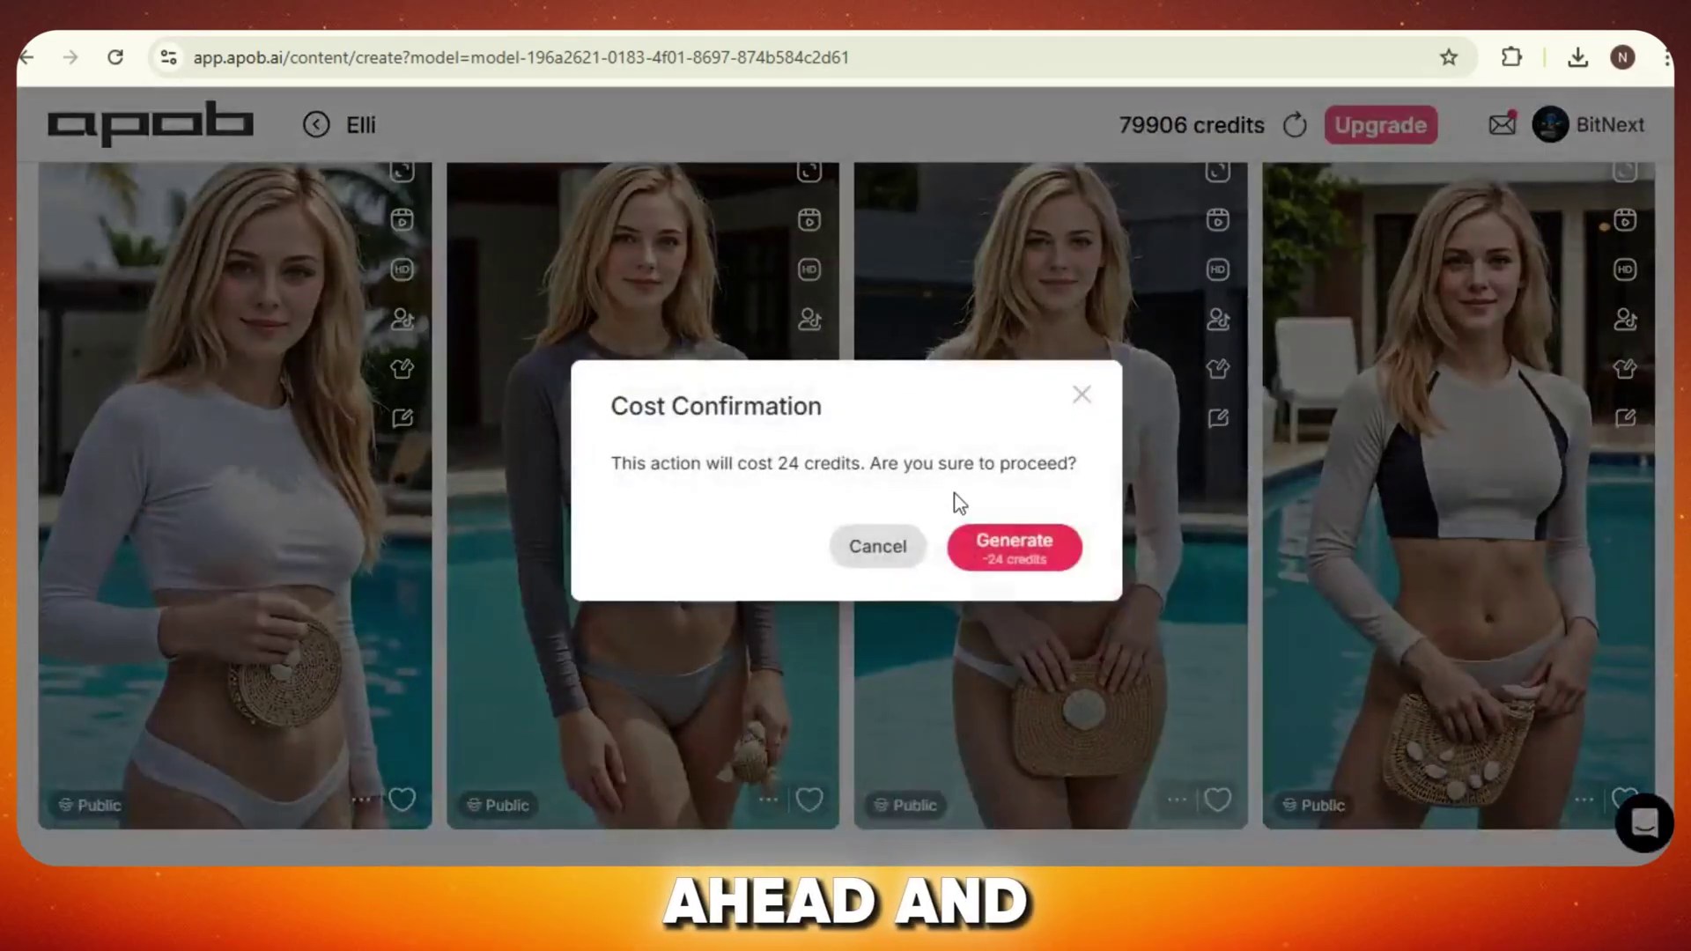
pyautogui.click(1070, 557)
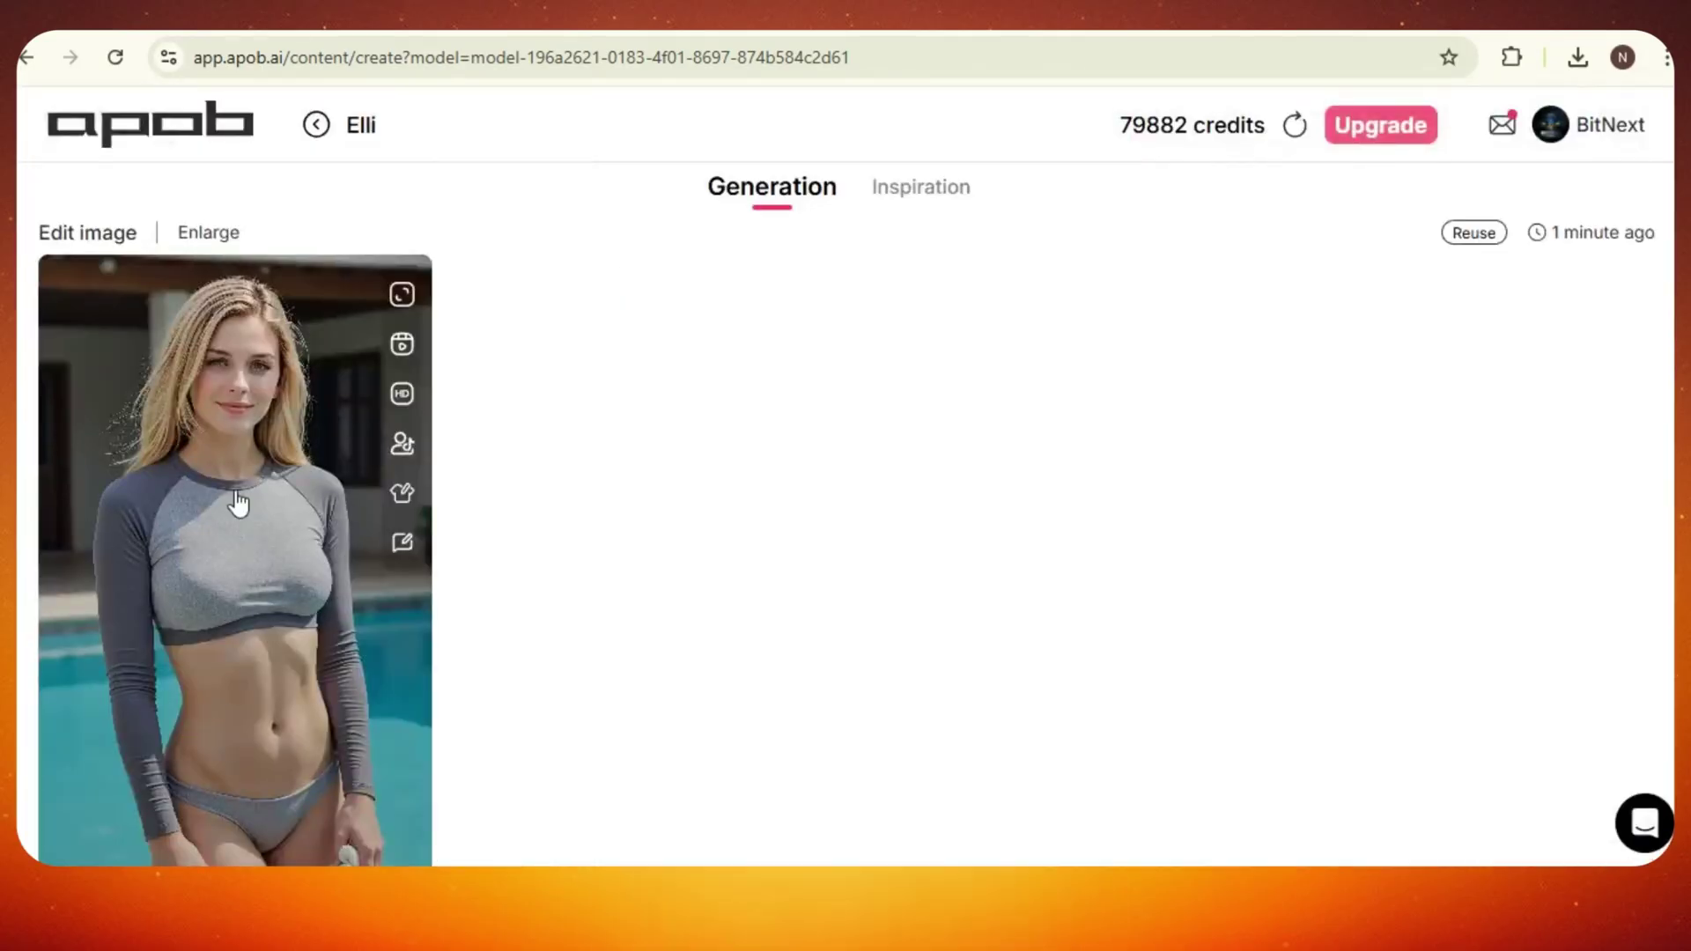
pyautogui.click(220, 568)
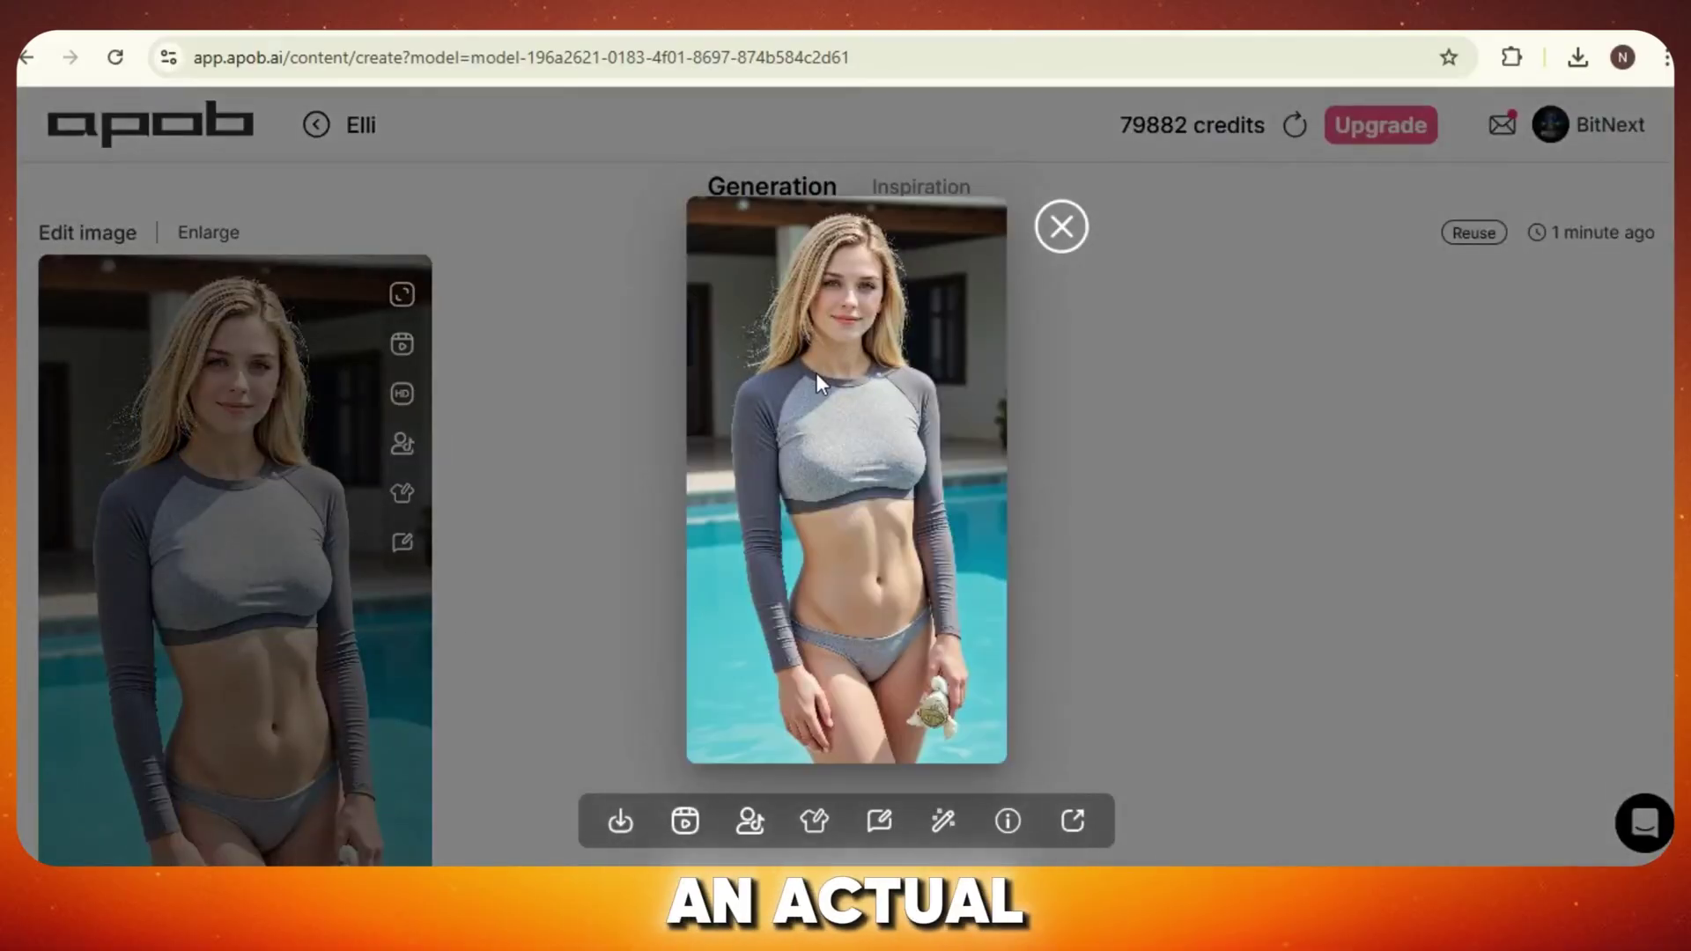